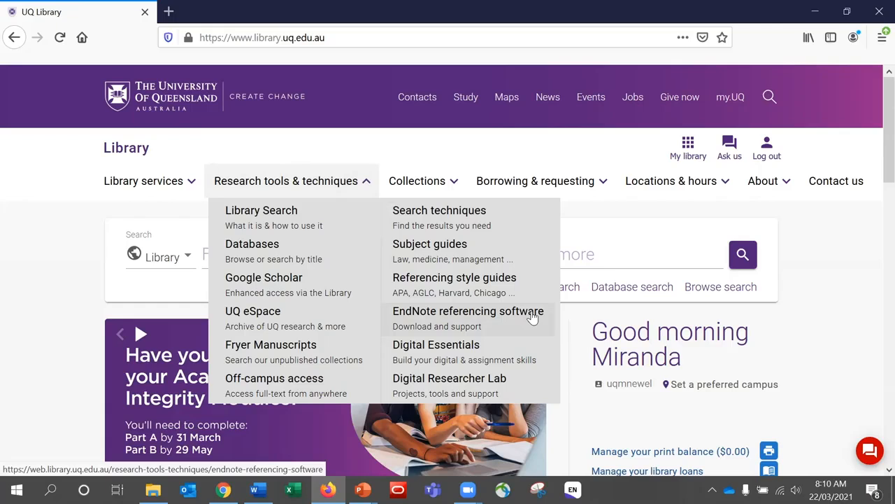
# Switch to EndNote and start a new library, choosing the EndNote Getting Started folder on the Desktop as its location.
pyautogui.click(802, 261)
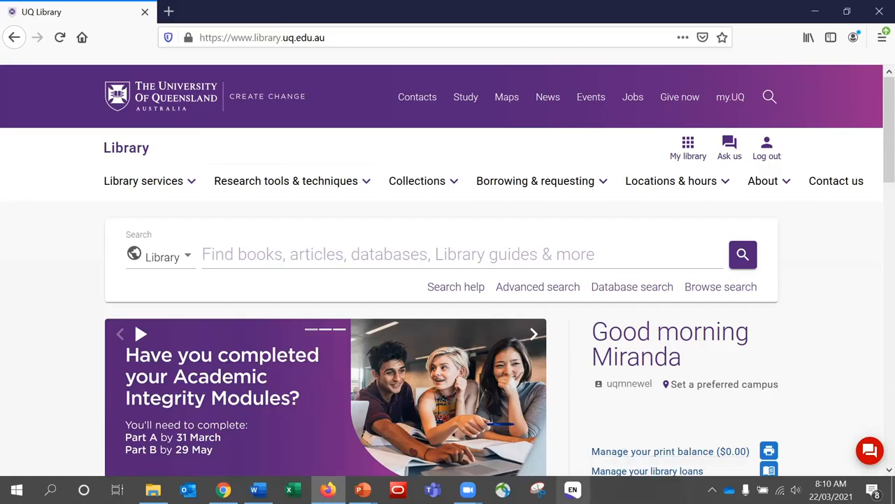
pyautogui.click(573, 489)
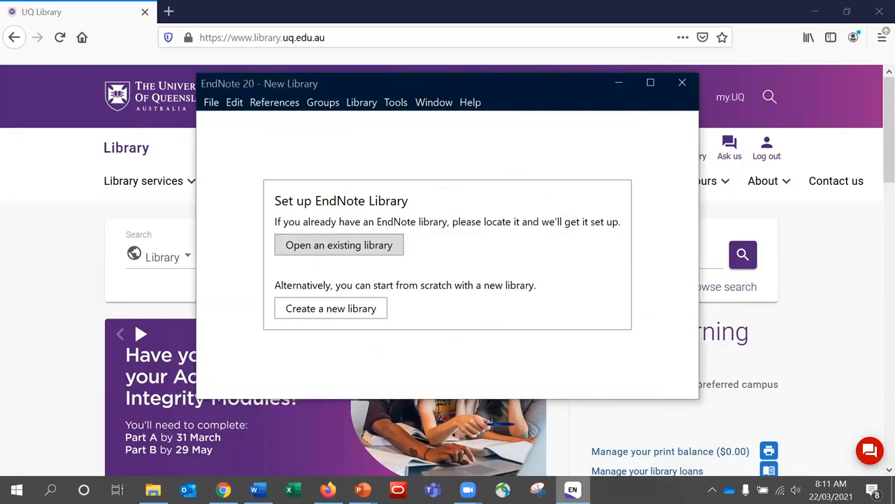
pyautogui.click(366, 315)
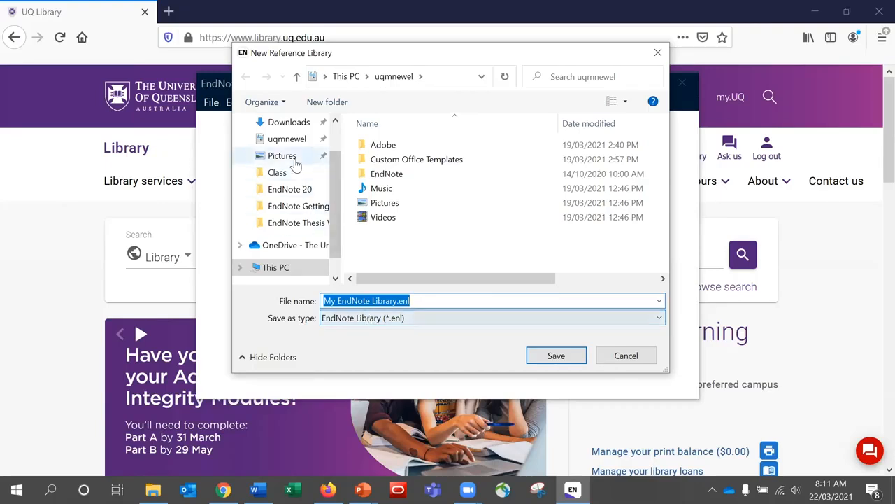
pyautogui.scroll(1, 340, 176)
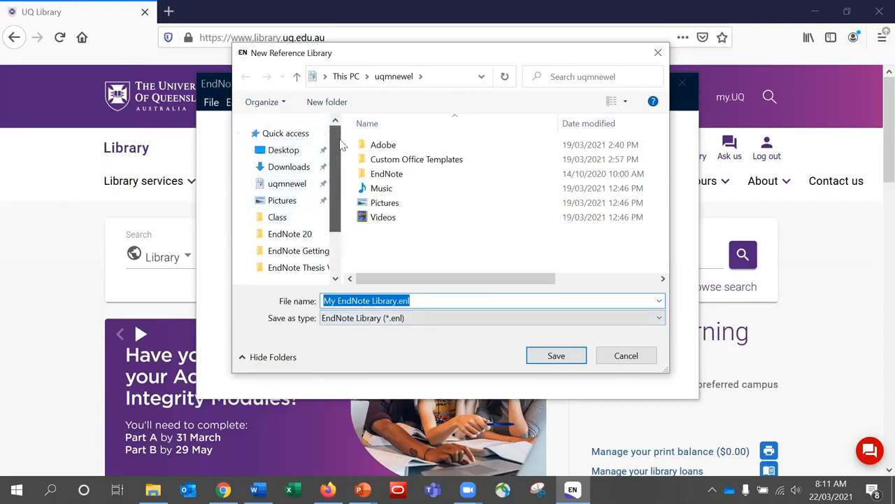
pyautogui.click(296, 151)
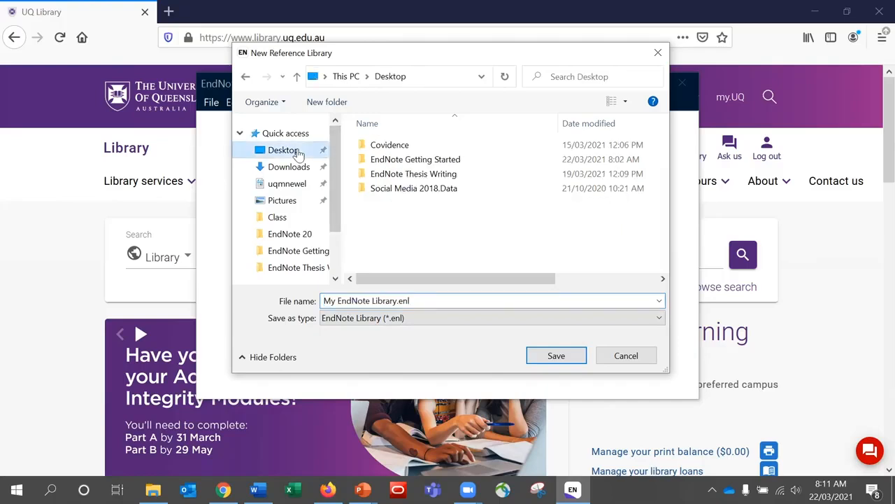
pyautogui.doubleClick(444, 159)
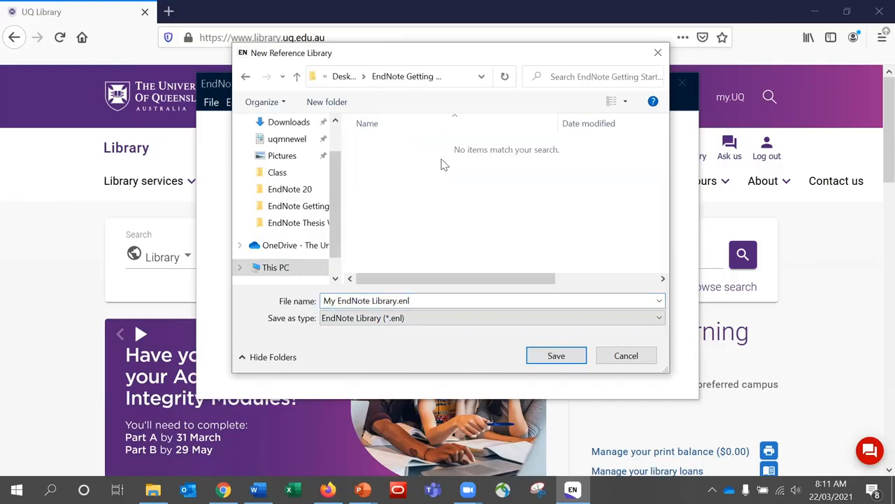
# Name the new library My Research Project, save it, and maximize its window.
pyautogui.click(425, 300)
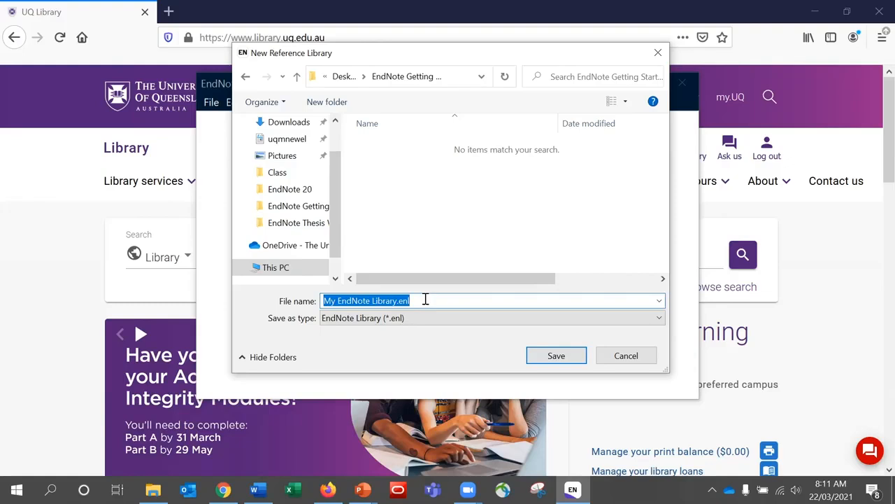
pyautogui.write('My Researc')
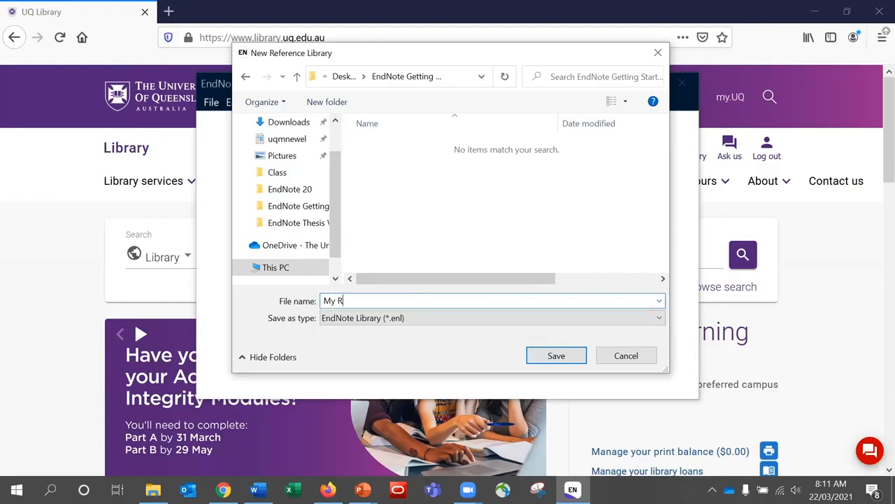
pyautogui.write('h Project')
pyautogui.click(565, 357)
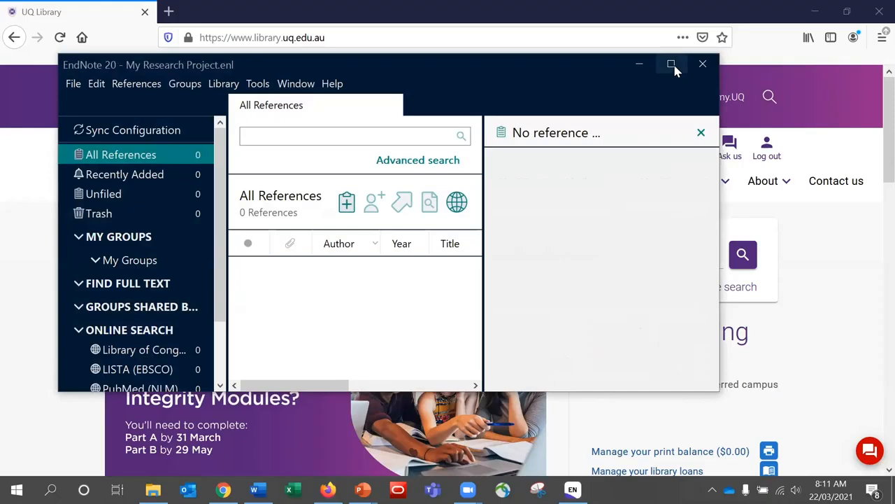
pyautogui.click(671, 64)
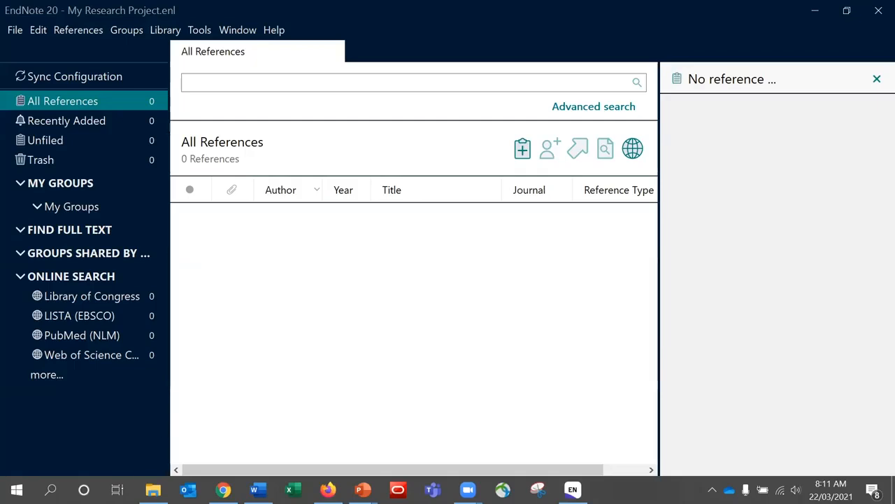
# Switch to File Explorer and select the My Research Project.enl file together with its .Data folder in EndNote Getting Started.
pyautogui.moveTo(153, 489)
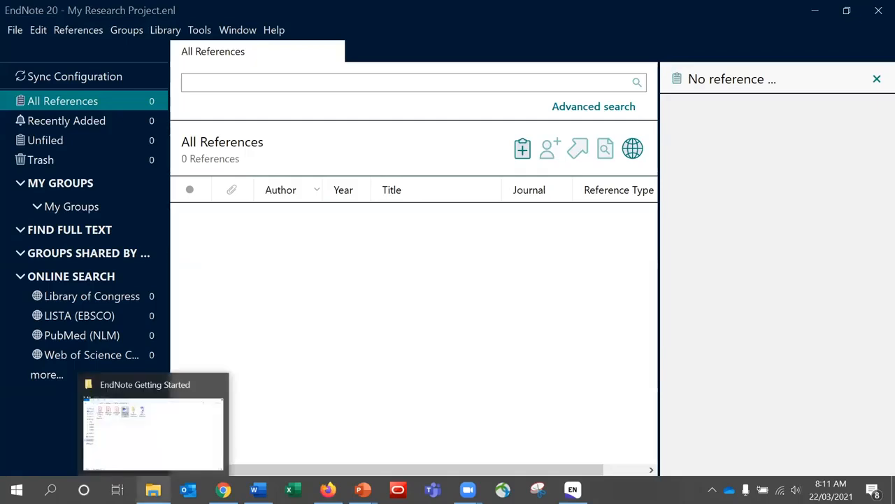
pyautogui.click(152, 430)
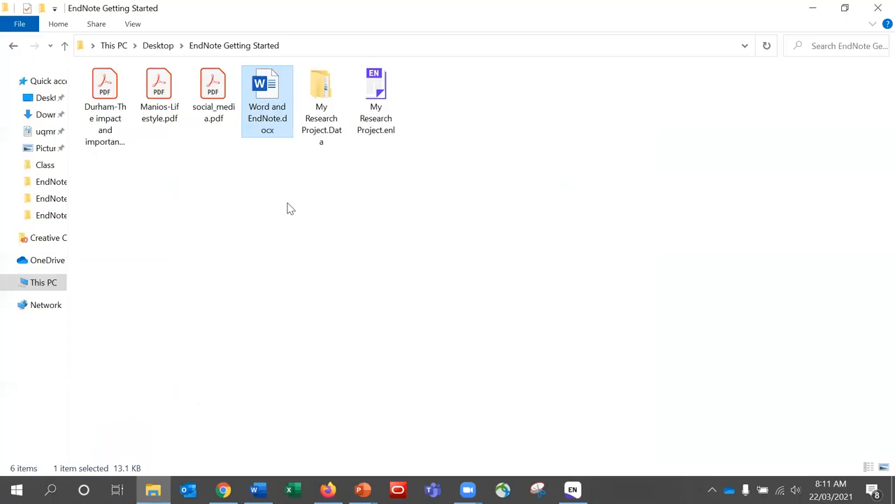
pyautogui.click(335, 135)
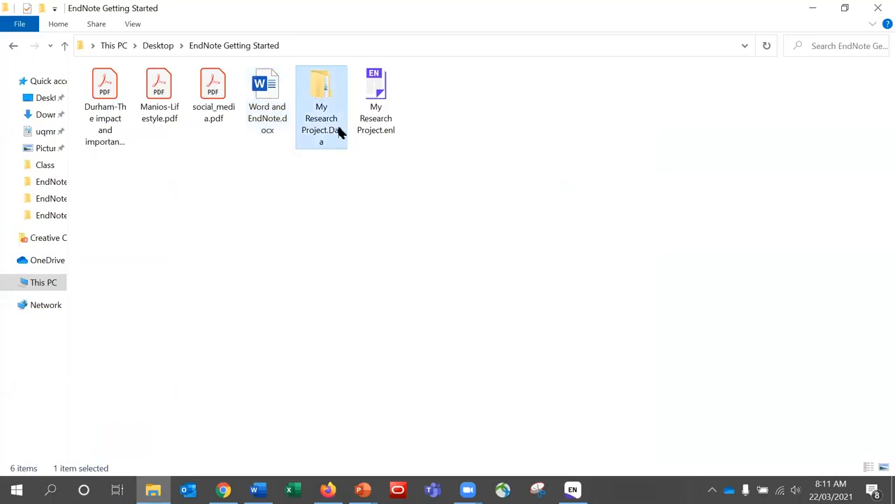
pyautogui.keyDown('ctrl'); pyautogui.click(384, 124); pyautogui.keyUp('ctrl')
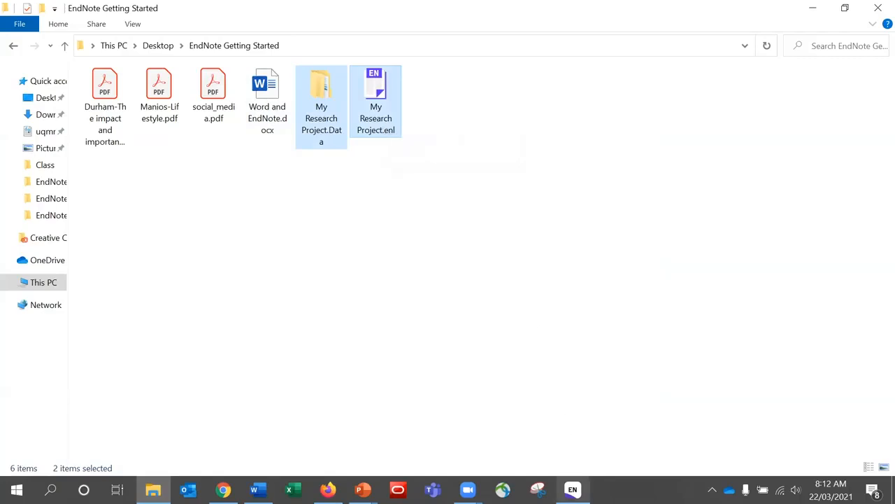
# Return to EndNote and review the Compress Library (.enlx) options and the columns available for the reference list.
pyautogui.moveTo(575, 486)
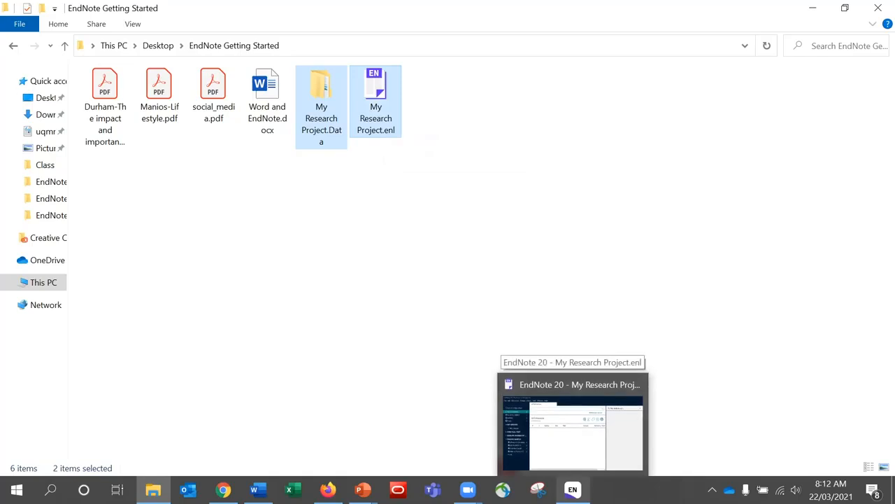
pyautogui.click(572, 423)
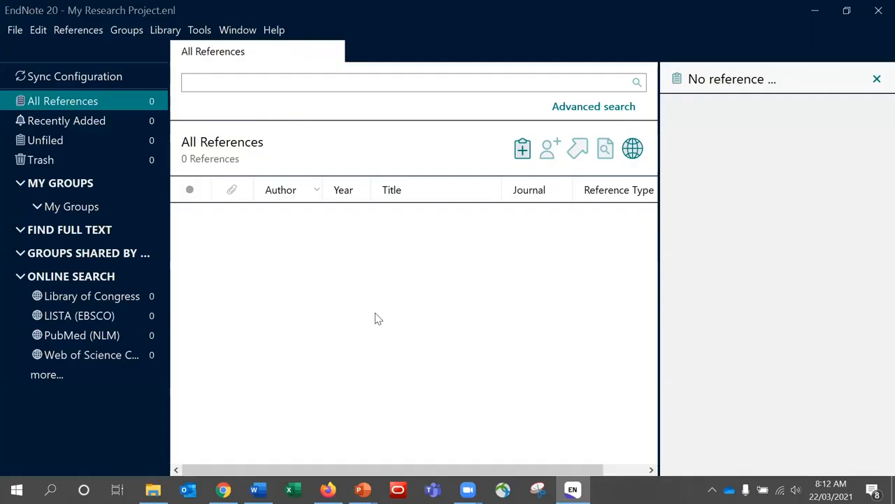
pyautogui.click(17, 34)
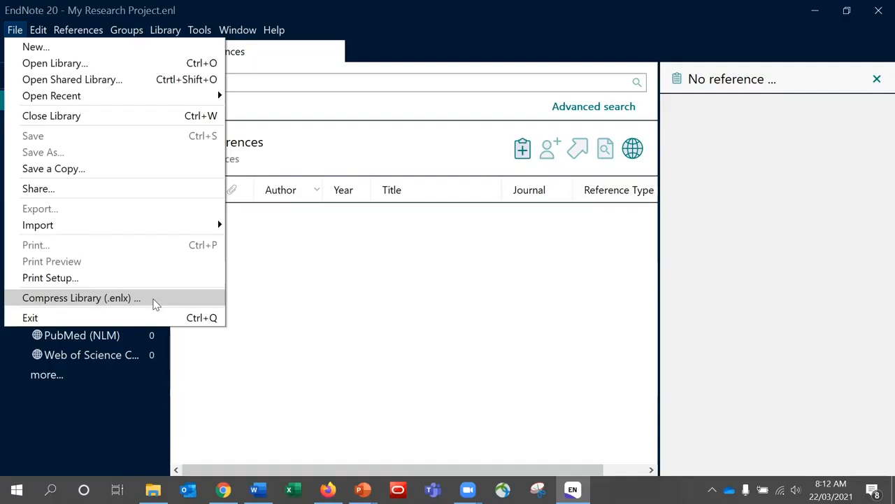
pyautogui.click(155, 301)
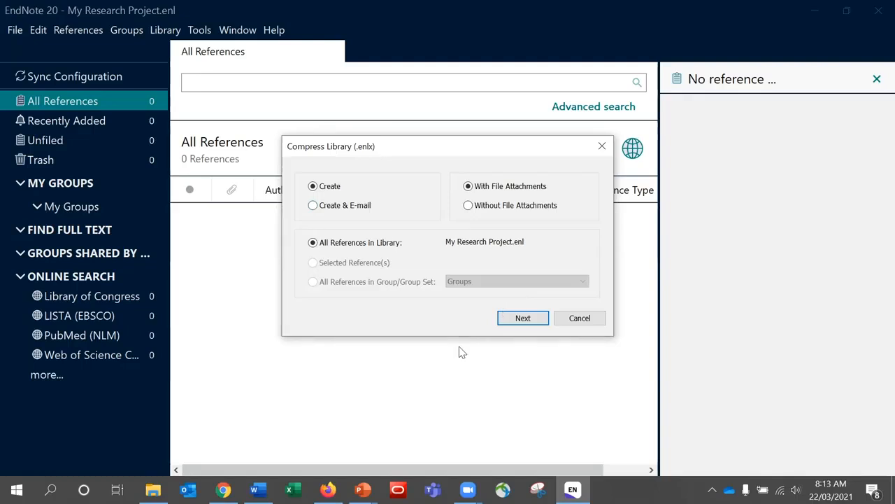
pyautogui.click(581, 319)
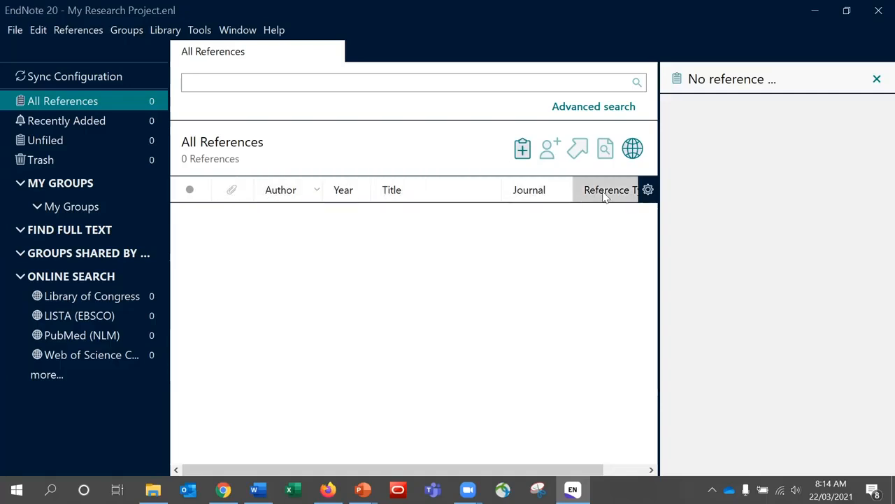
pyautogui.rightClick(296, 201)
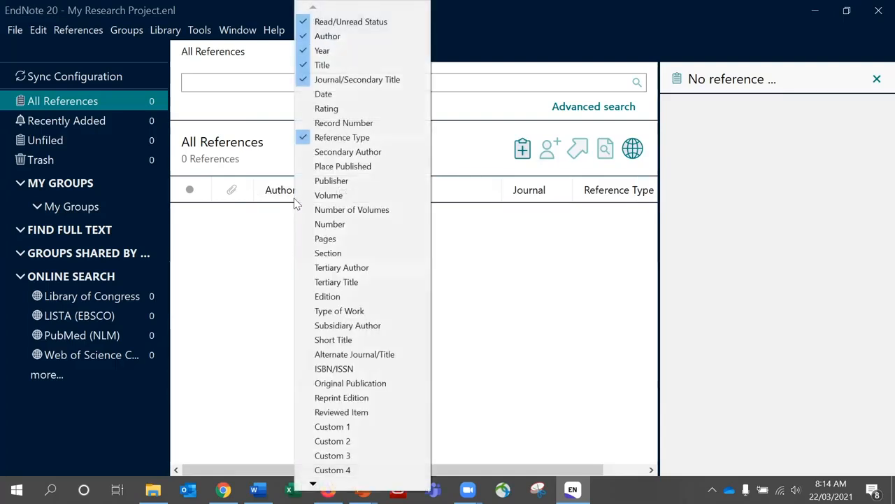
pyautogui.click(256, 252)
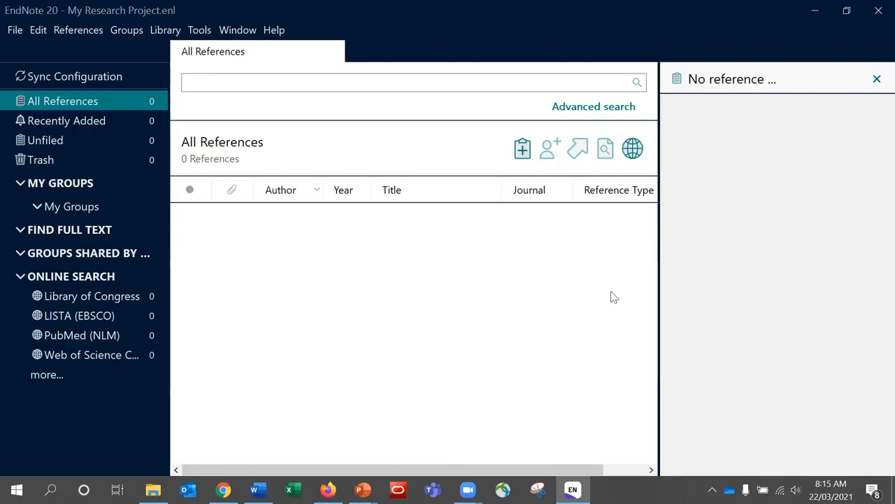
# Switch to Chrome and view the EndNote referencing software page under the UQ Library's research tools & techniques.
pyautogui.click(223, 489)
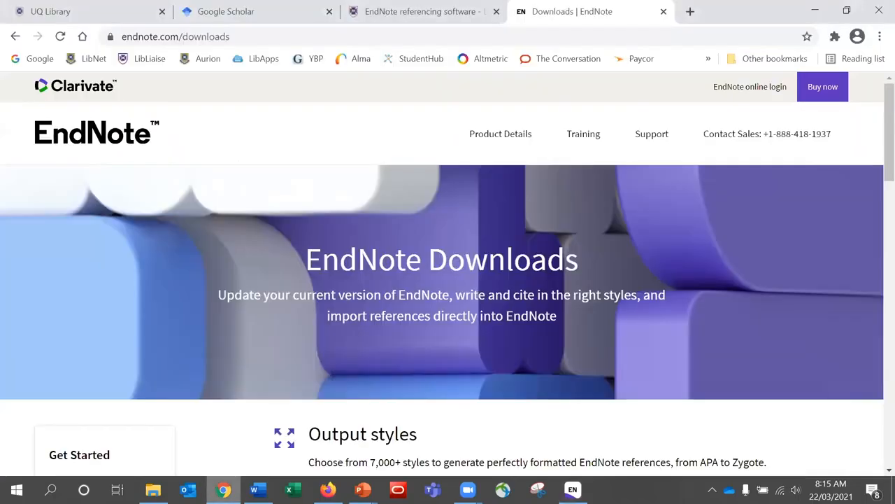
pyautogui.click(116, 25)
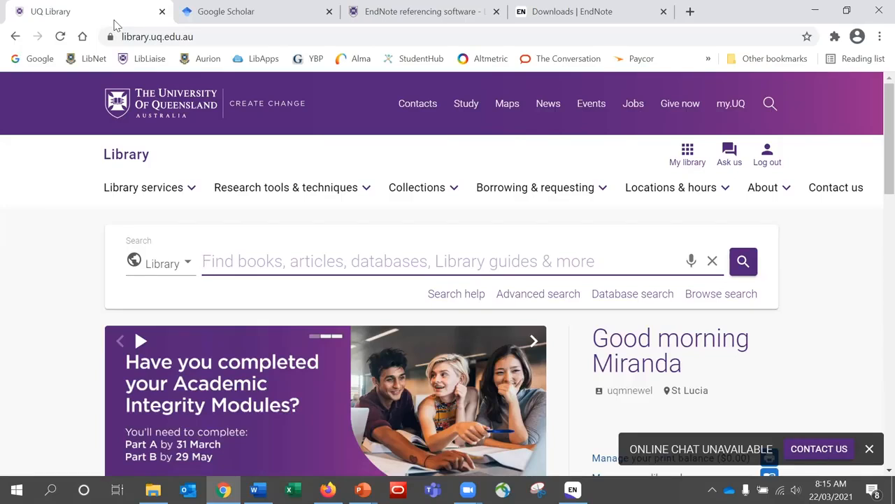
pyautogui.click(314, 186)
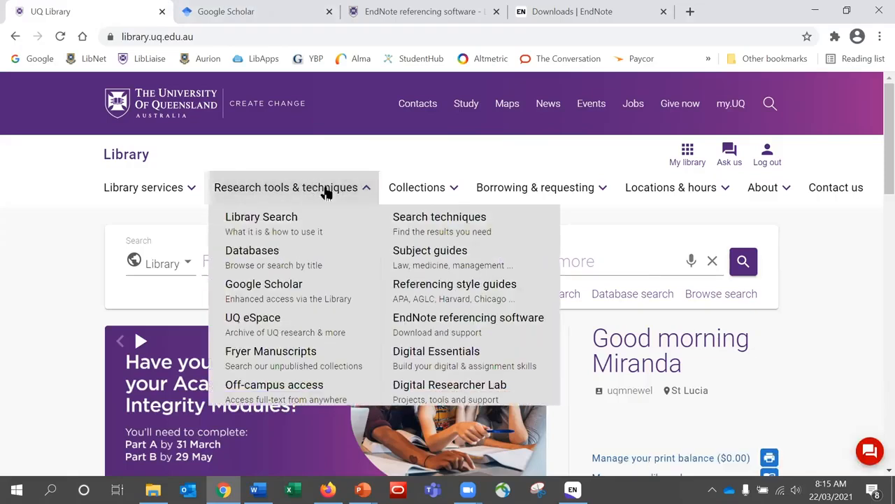
pyautogui.click(500, 331)
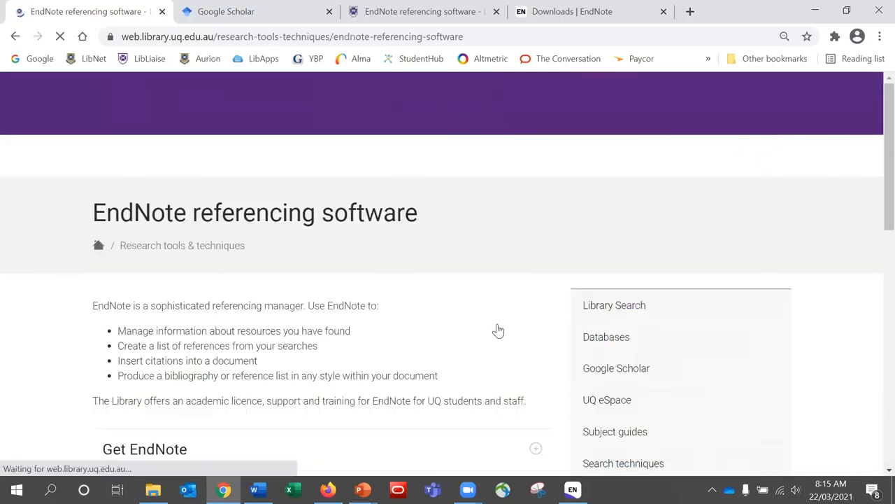
pyautogui.scroll(-3, 874, 199)
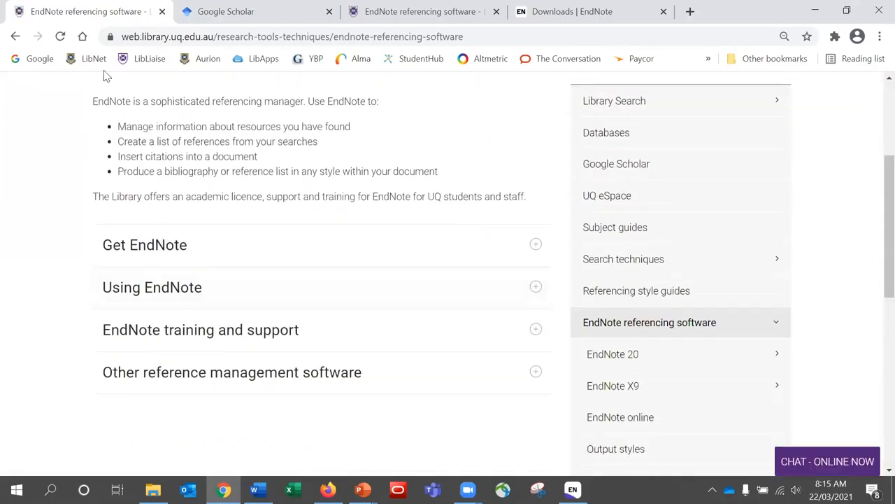
# Return to the UQ Library homepage and search for the exact phrase "social media".
pyautogui.click(82, 36)
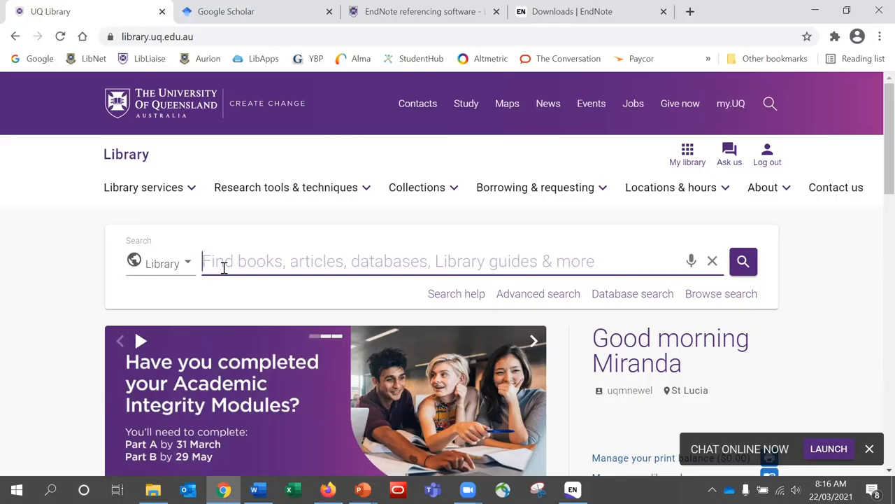
pyautogui.write('"social')
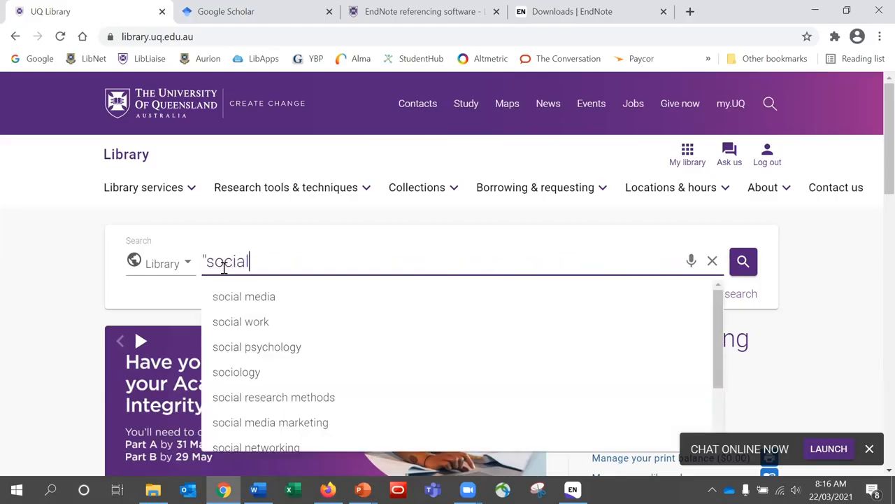
pyautogui.write(' media"')
pyautogui.press('Return')
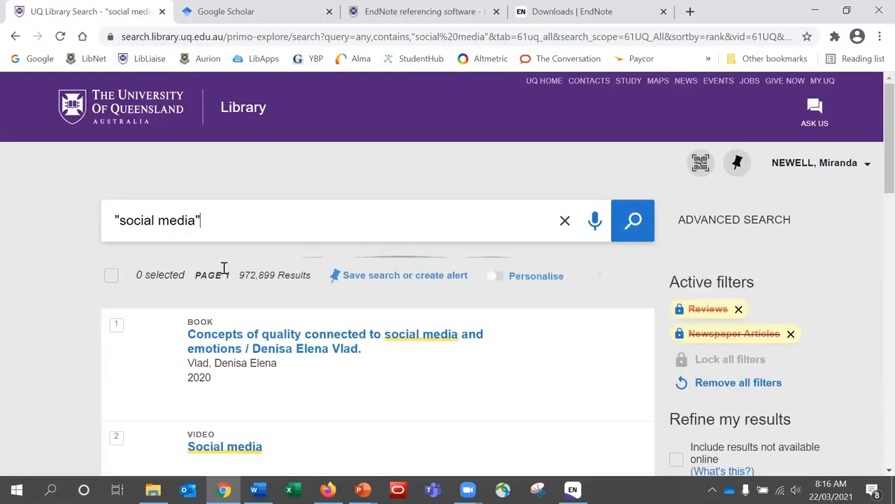
# Export the book "Concepts of quality connected to social media and emotions" as RIS with UTF-8 encoding into EndNote, and select the imported reference.
pyautogui.scroll(-2, 873, 137)
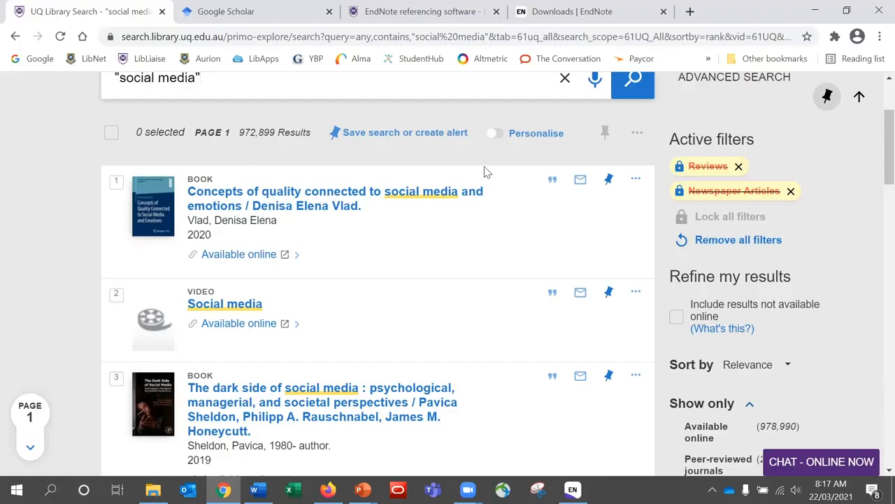
pyautogui.click(637, 182)
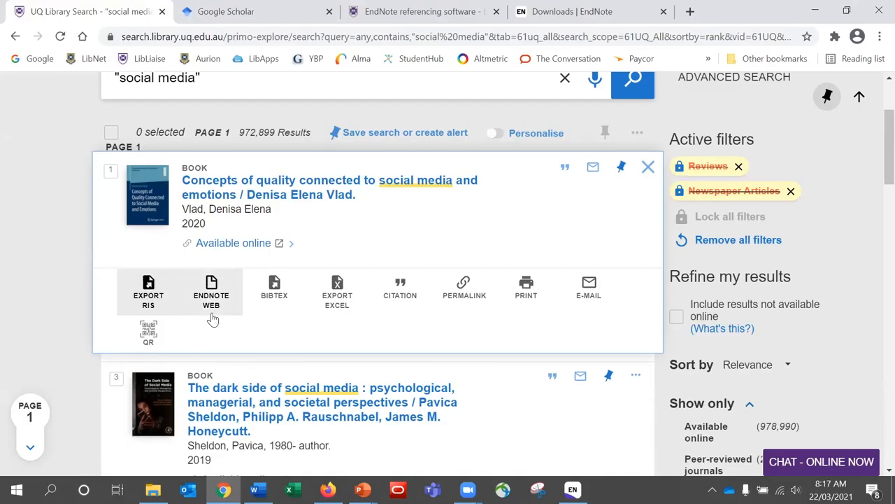
pyautogui.click(164, 315)
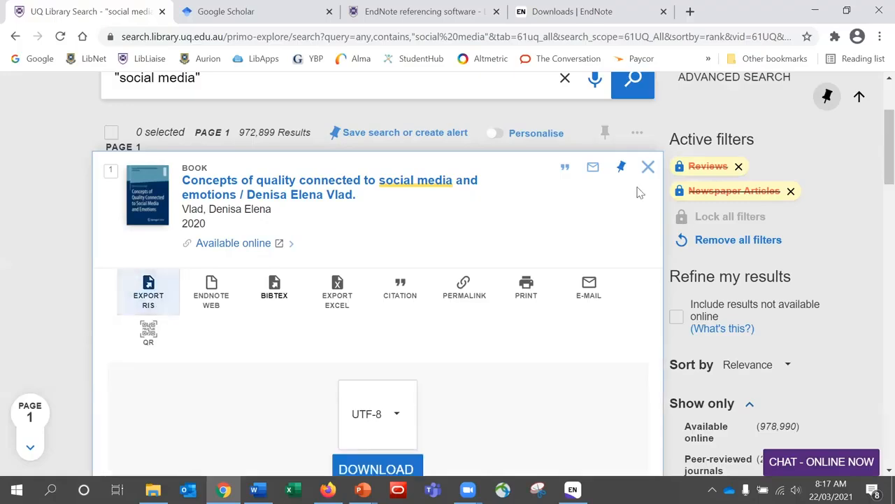
pyautogui.scroll(-2, 875, 161)
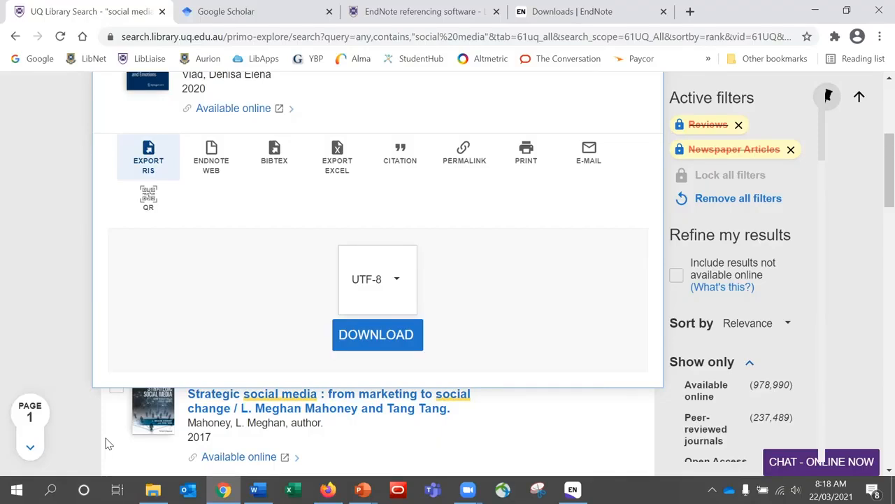
pyautogui.click(370, 339)
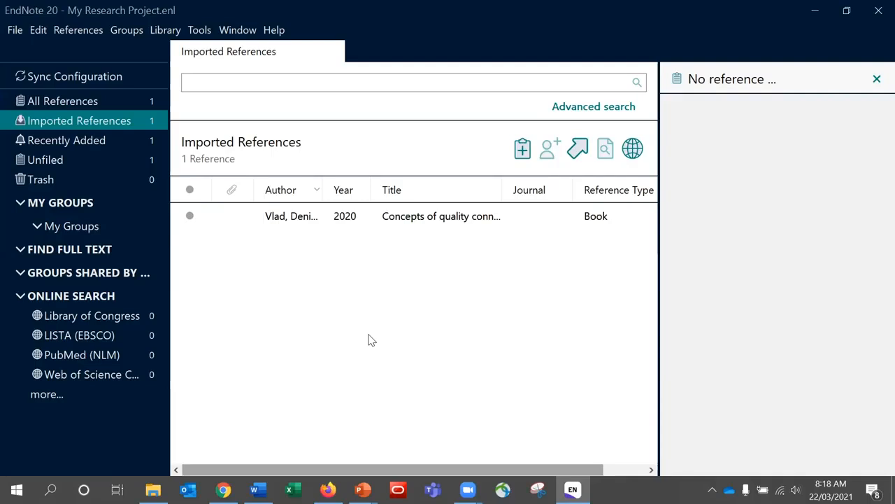
pyautogui.click(417, 224)
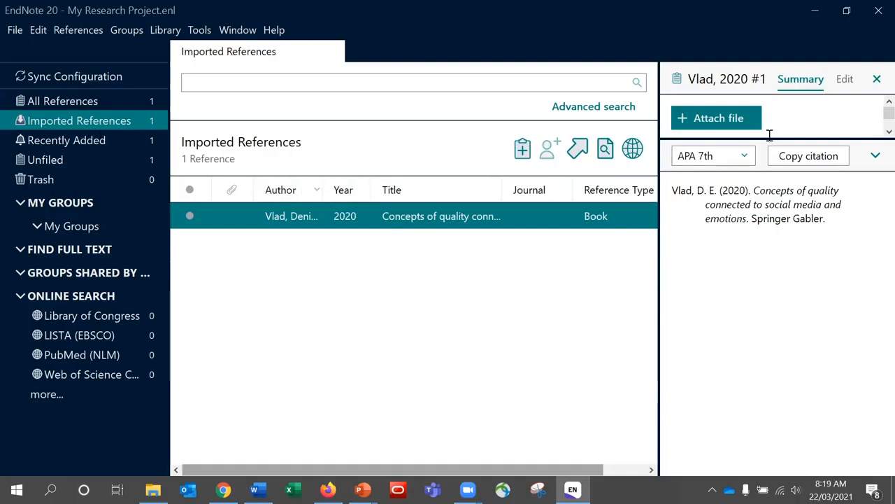
# Open the imported book reference for editing and review its bibliographic fields, from reference type through translator.
pyautogui.click(845, 79)
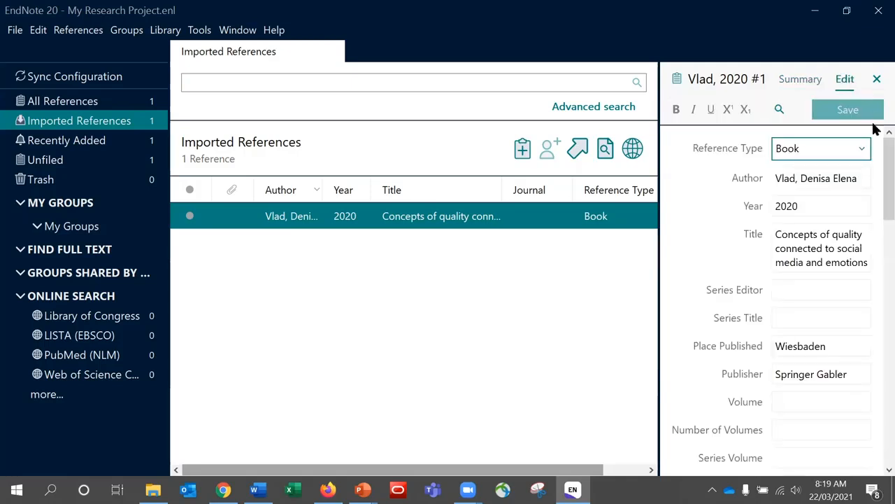
pyautogui.scroll(-6, 874, 168)
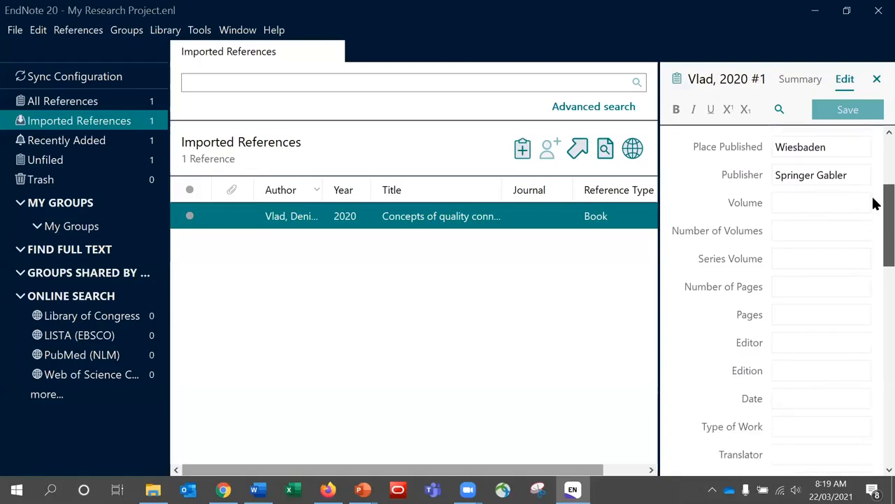
pyautogui.moveTo(874, 262); pyautogui.dragTo(874, 151)
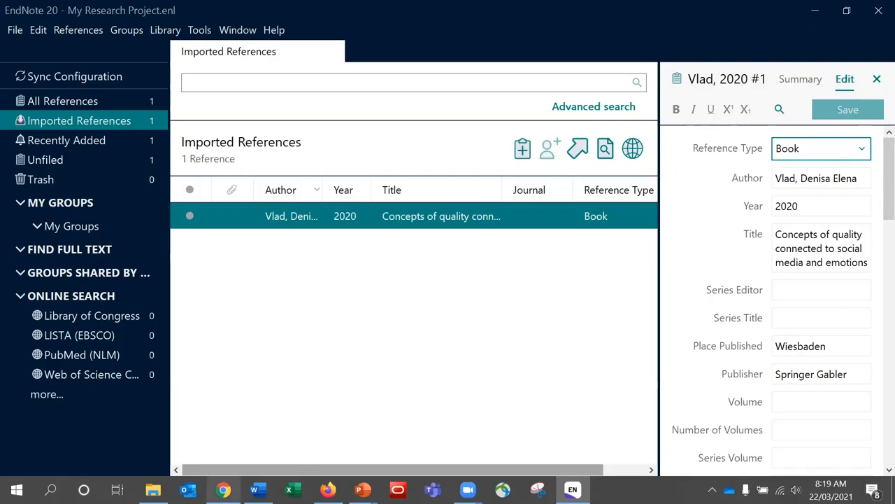
# Switch to Chrome, close the book's export options, and pin the Likewar book and articles 11, 12, 13 and 20 in the "social media" results.
pyautogui.click(224, 490)
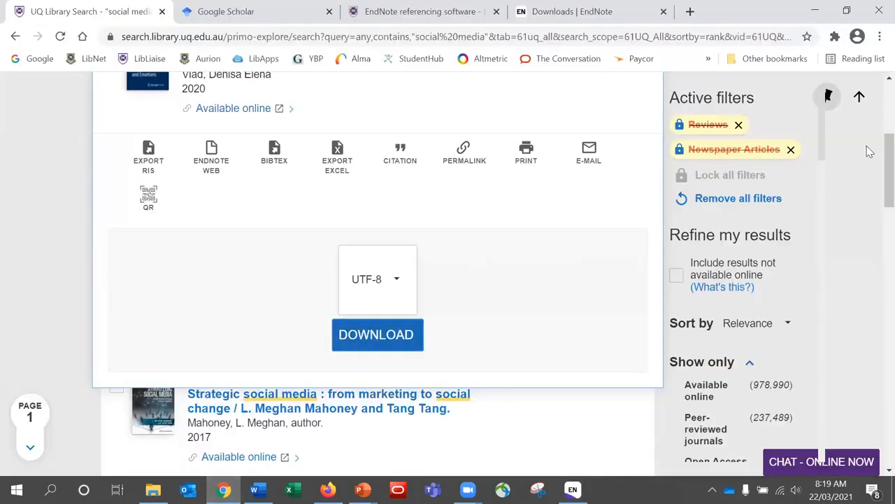
pyautogui.scroll(3, 873, 168)
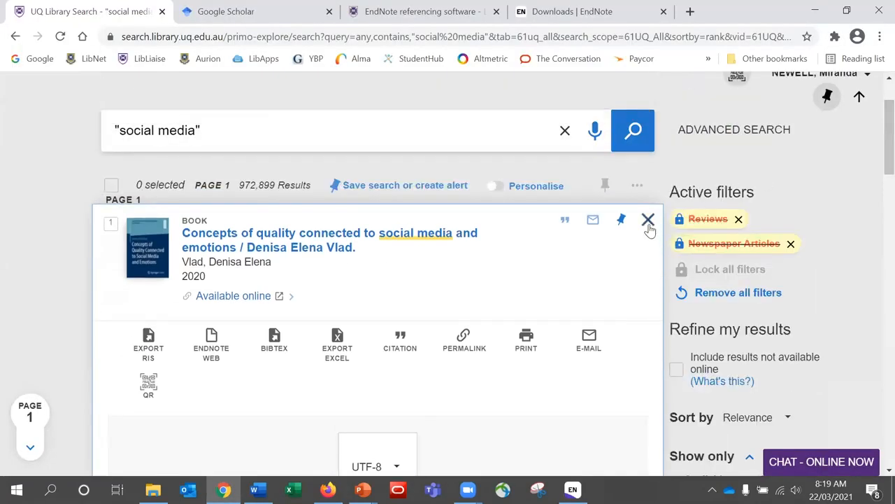
pyautogui.click(649, 221)
pyautogui.scroll(-2, 874, 140)
pyautogui.moveTo(873, 153); pyautogui.dragTo(875, 316)
pyautogui.click(412, 314)
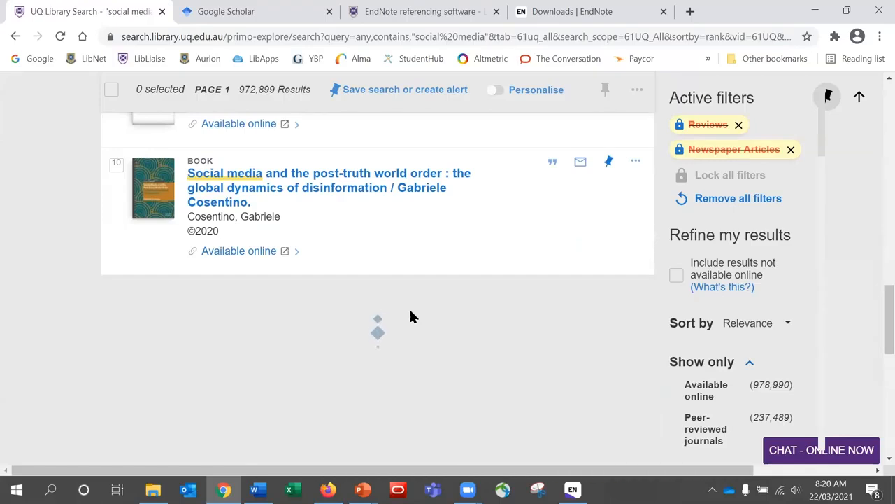
pyautogui.scroll(-3, 874, 273)
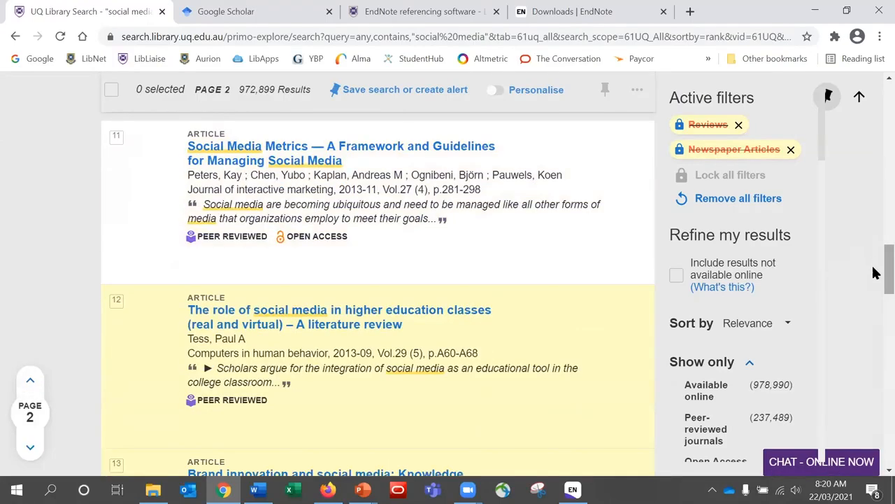
pyautogui.scroll(-1, 878, 273)
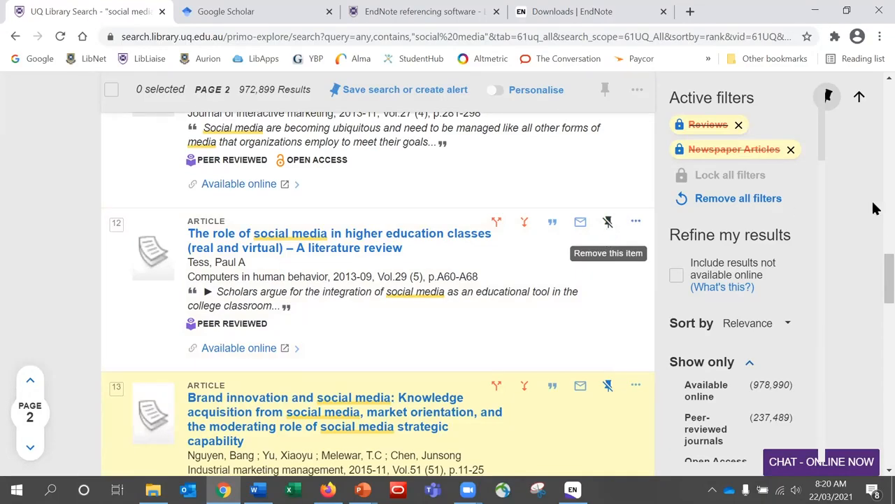
pyautogui.moveTo(873, 260); pyautogui.dragTo(875, 444)
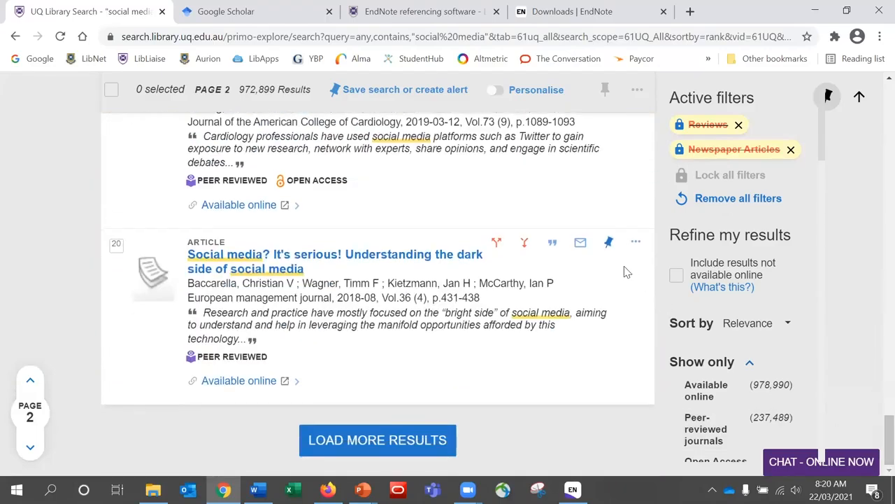
pyautogui.click(609, 245)
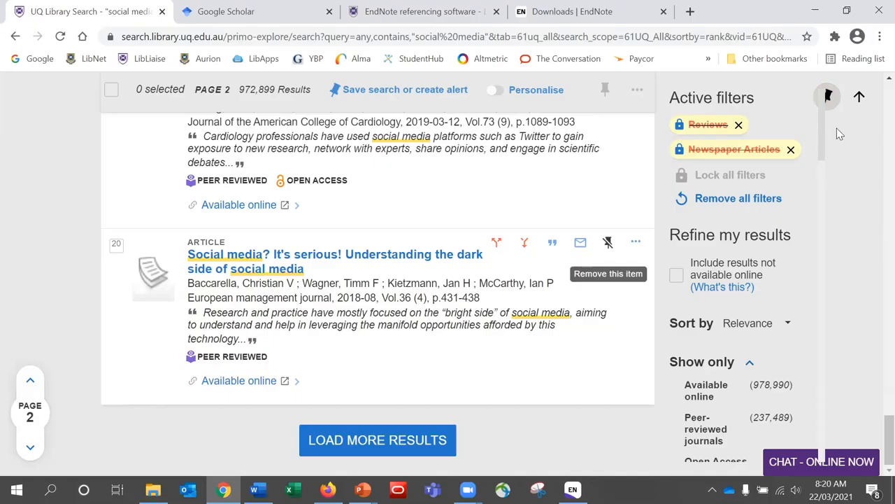
# Open My favourites, select all saved items, and export them as RIS with UTF-8 encoding into EndNote.
pyautogui.click(836, 104)
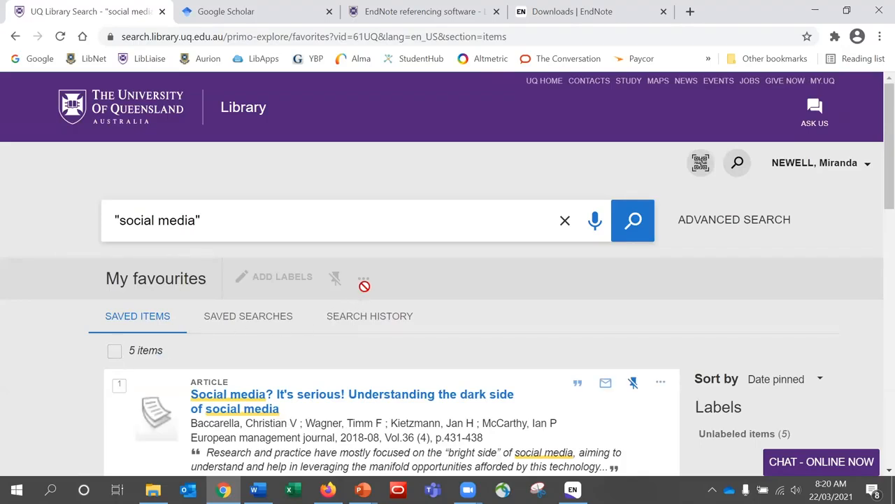
pyautogui.click(115, 351)
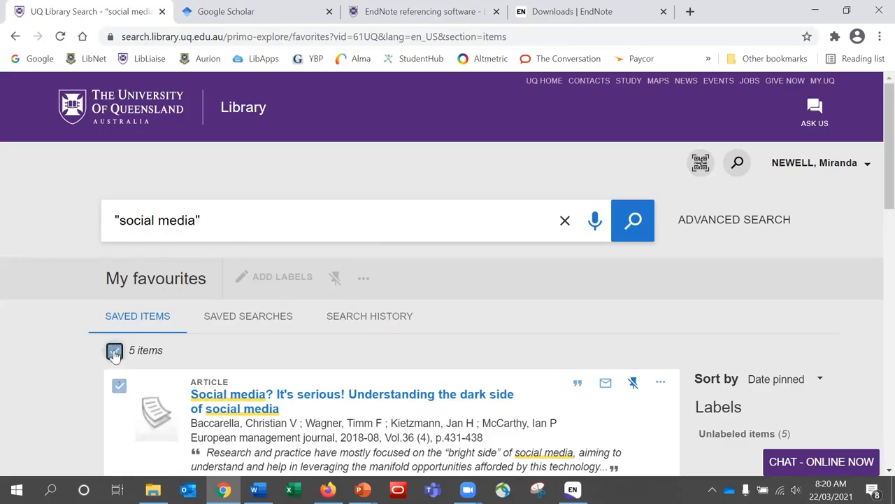
pyautogui.click(364, 280)
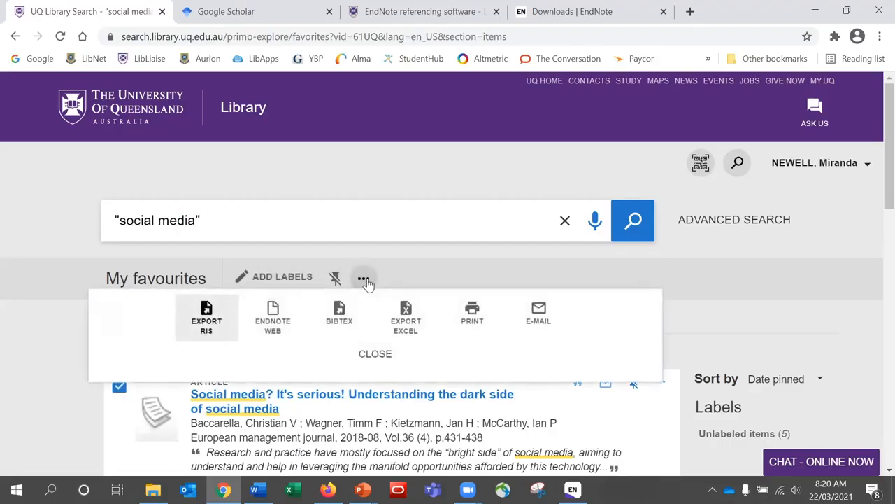
pyautogui.click(209, 319)
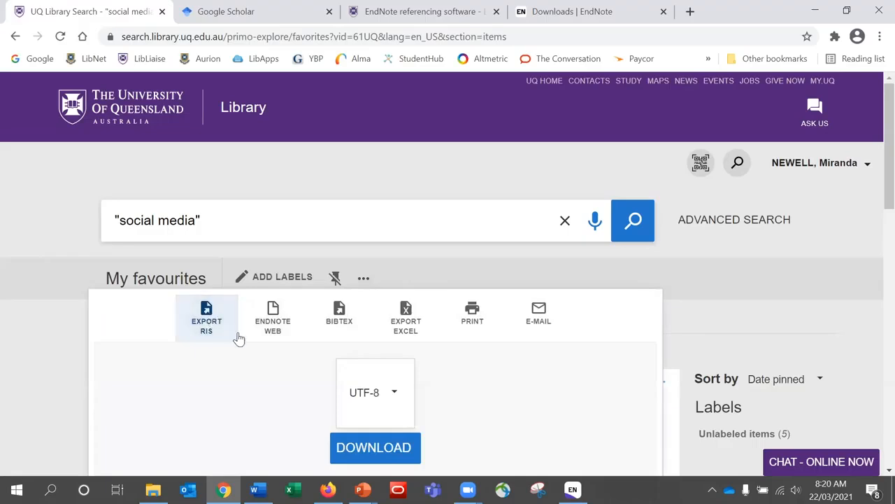
pyautogui.click(375, 447)
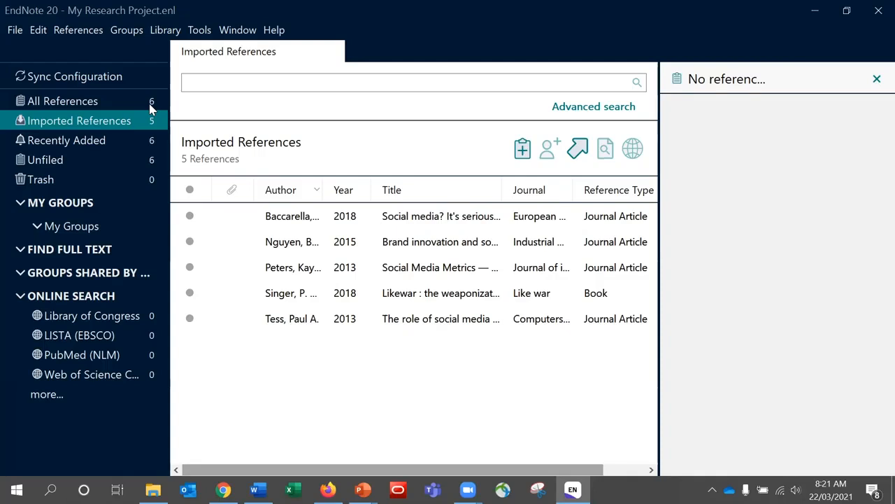
# Compare the All References and Imported References groups, and view the summary of "The role of social media in higher education classes".
pyautogui.click(87, 105)
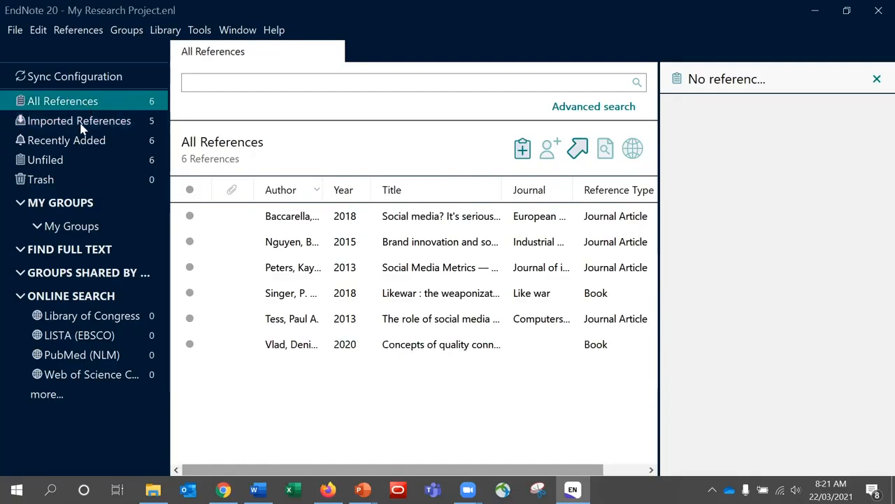
pyautogui.click(83, 126)
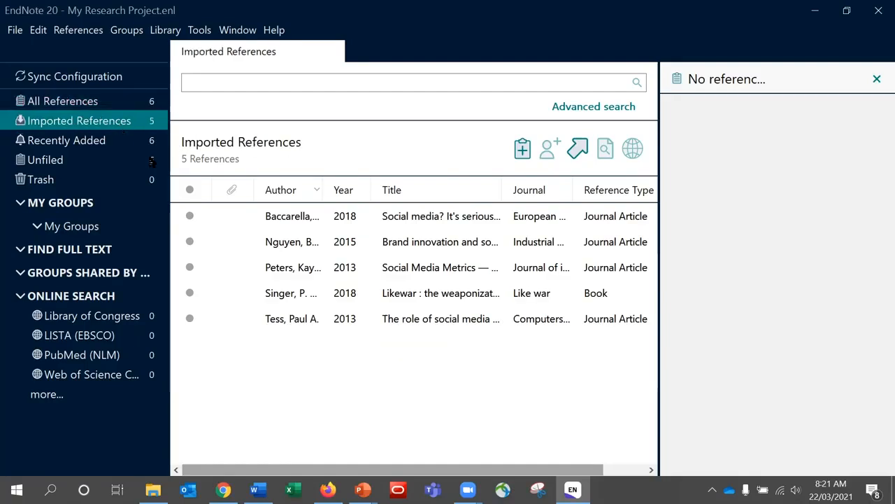
pyautogui.click(343, 322)
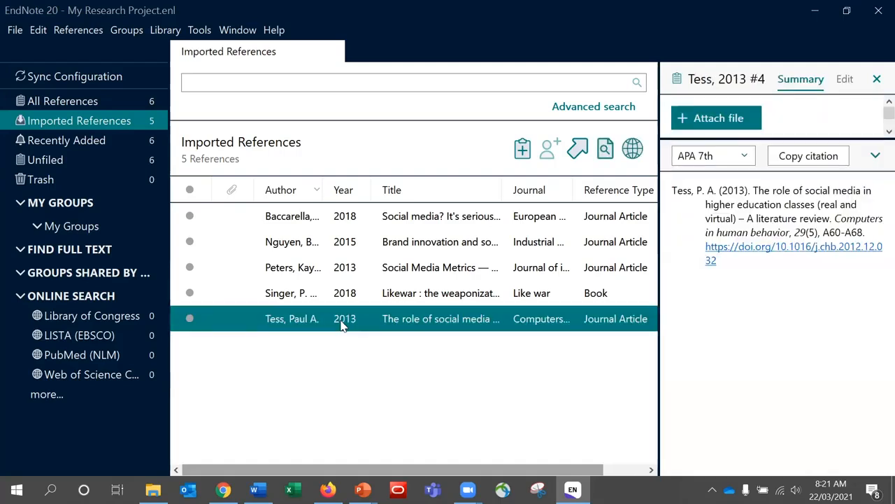
pyautogui.click(88, 104)
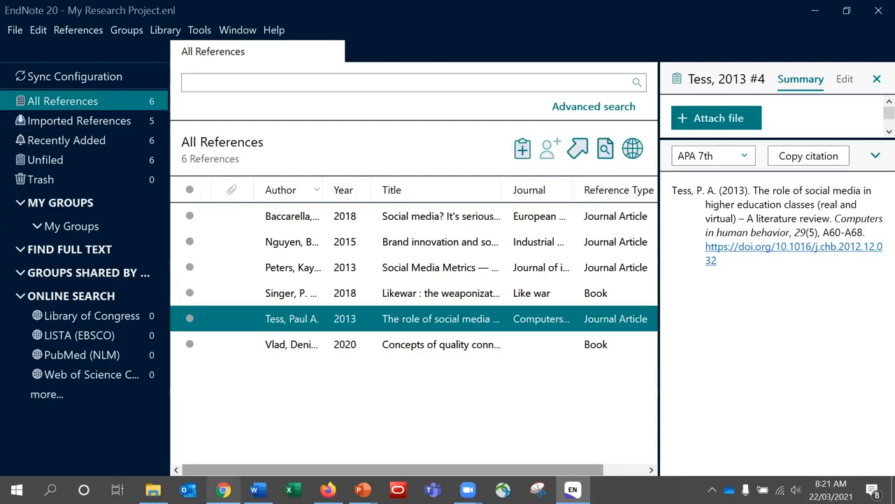
# Switch to Firefox, search the UQ Library's databases for scopus, and open the Scopus database online.
pyautogui.click(328, 489)
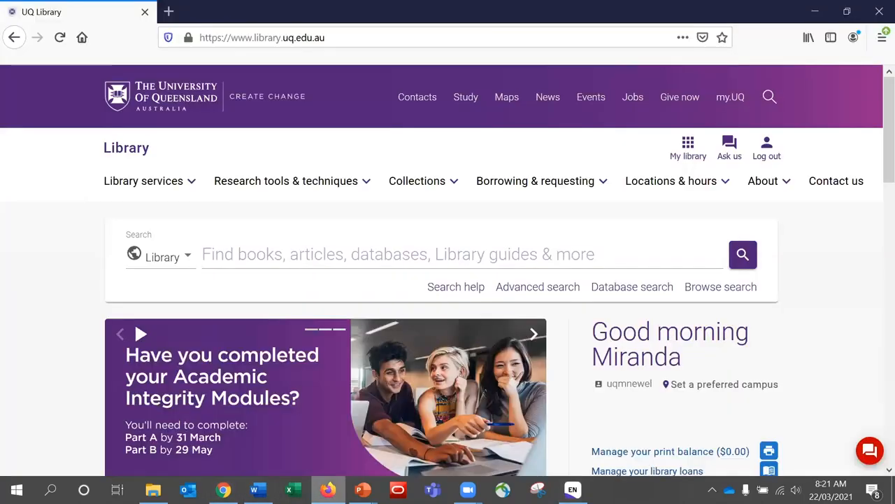
pyautogui.click(189, 257)
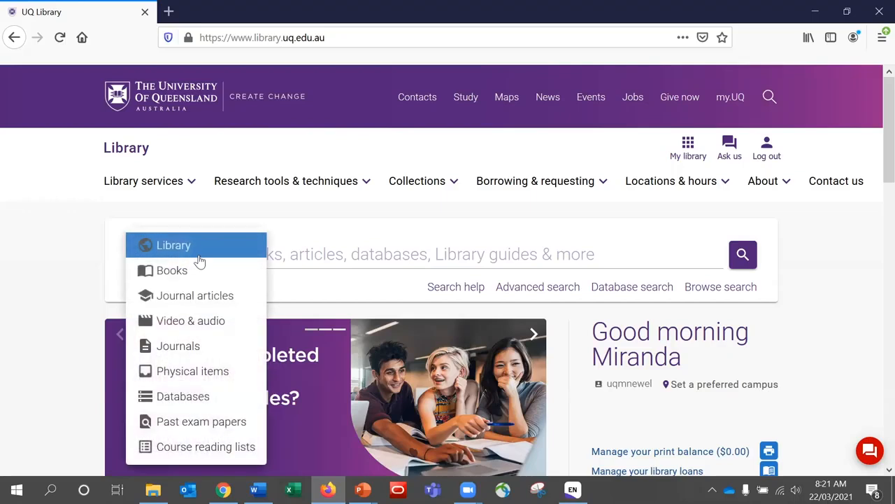
pyautogui.click(189, 396)
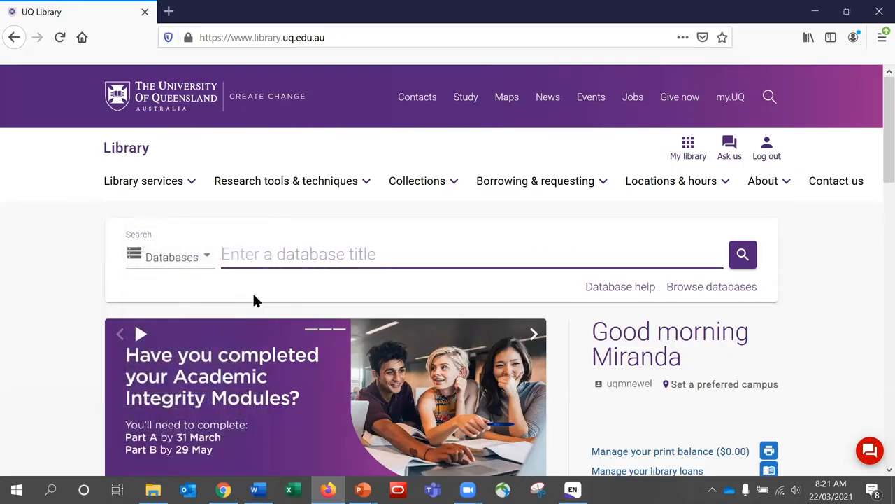
pyautogui.write('scopus')
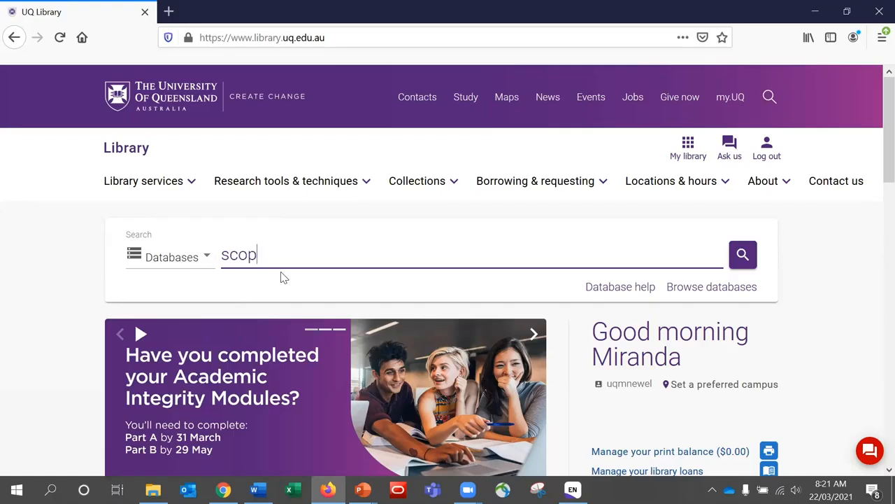
pyautogui.press('Return')
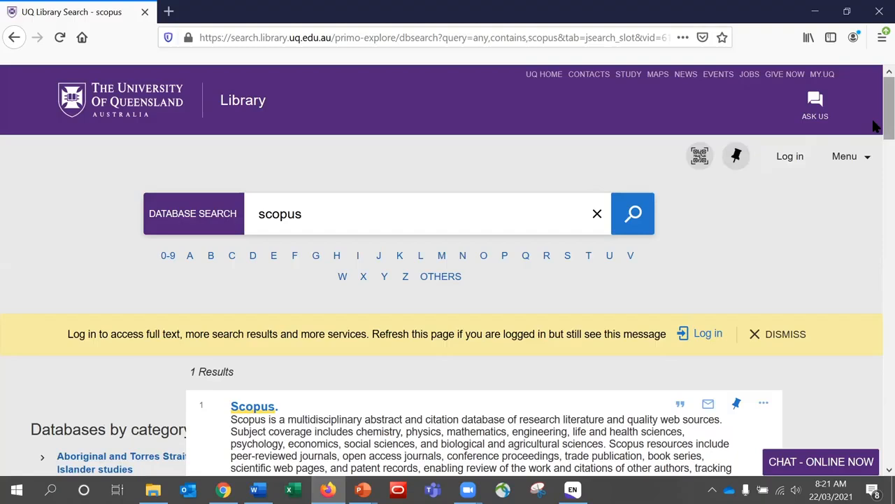
pyautogui.scroll(-3, 873, 135)
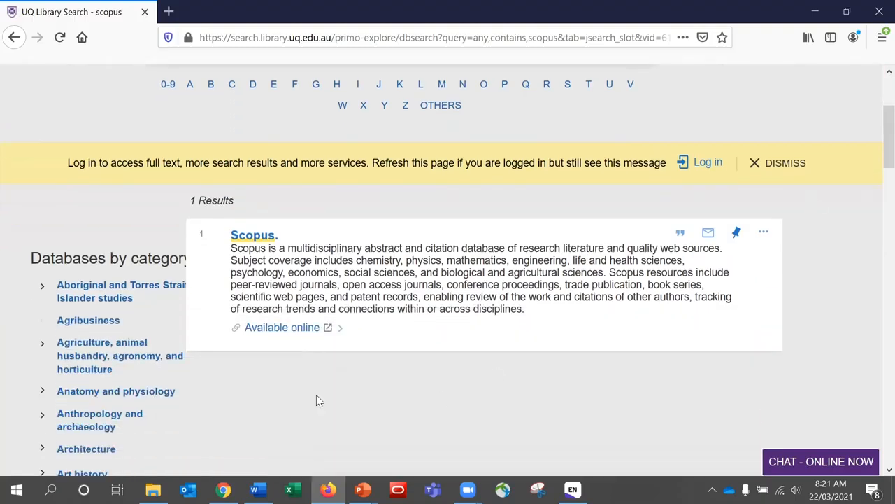
pyautogui.click(294, 335)
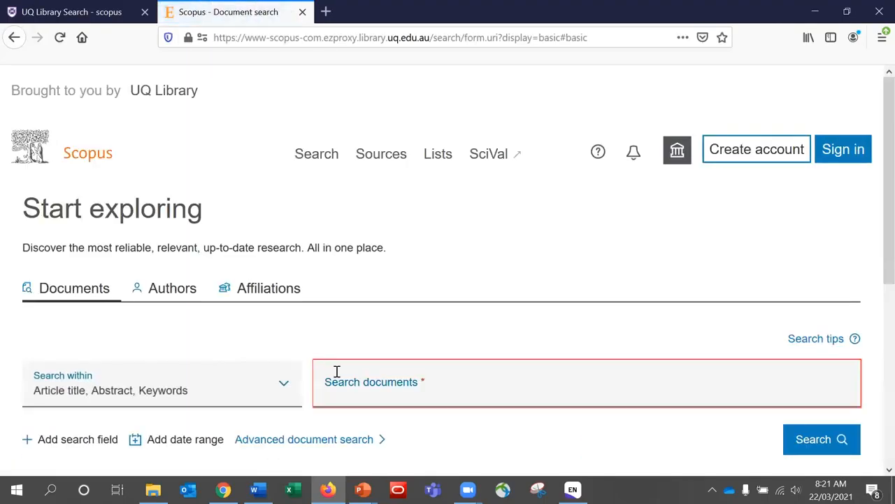
# Search Scopus documents for the exact phrase "social media" within article title, abstract and keywords.
pyautogui.click(345, 390)
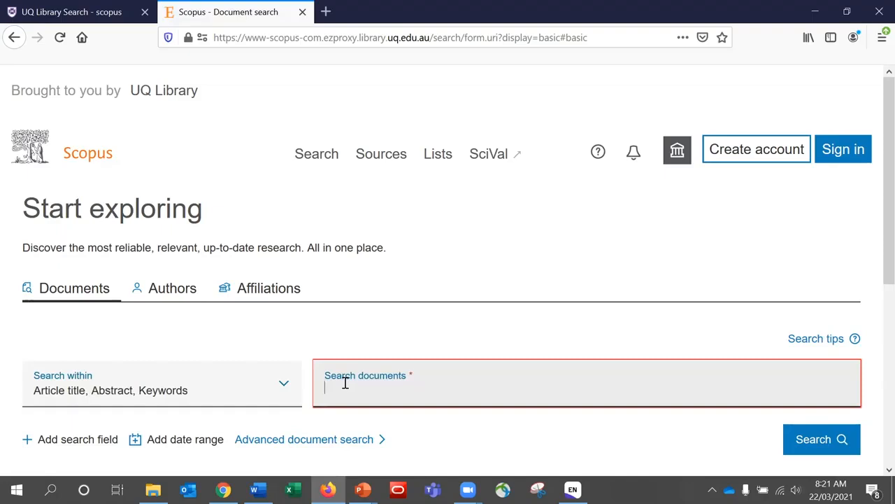
pyautogui.write('"social med')
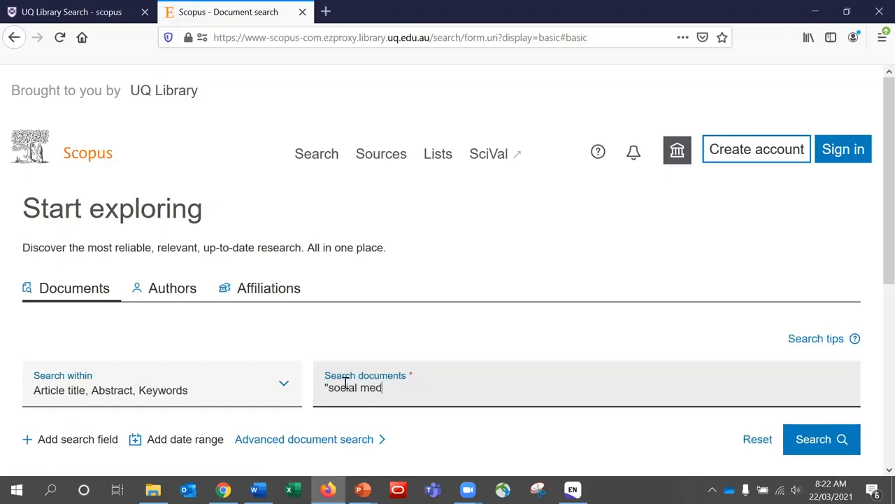
pyautogui.press('Return')
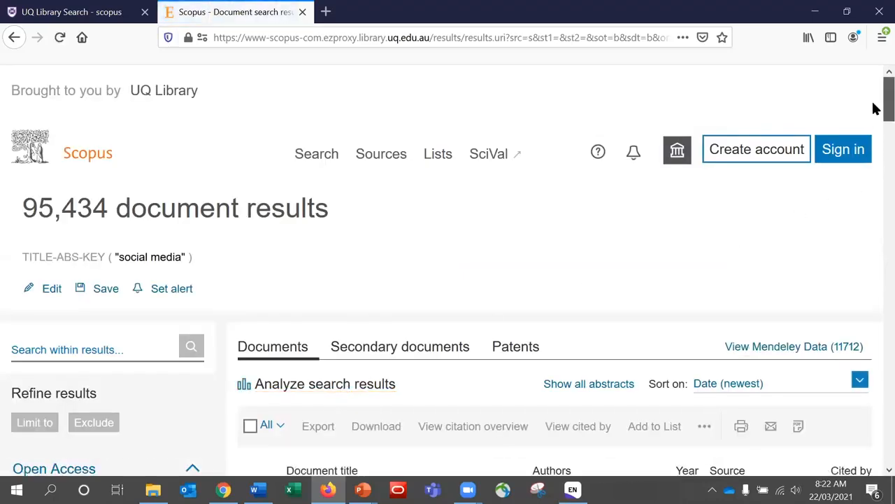
# Select documents 1, 3, 5, 6 and 8 in the Scopus results and open their export settings.
pyautogui.scroll(-5, 885, 105)
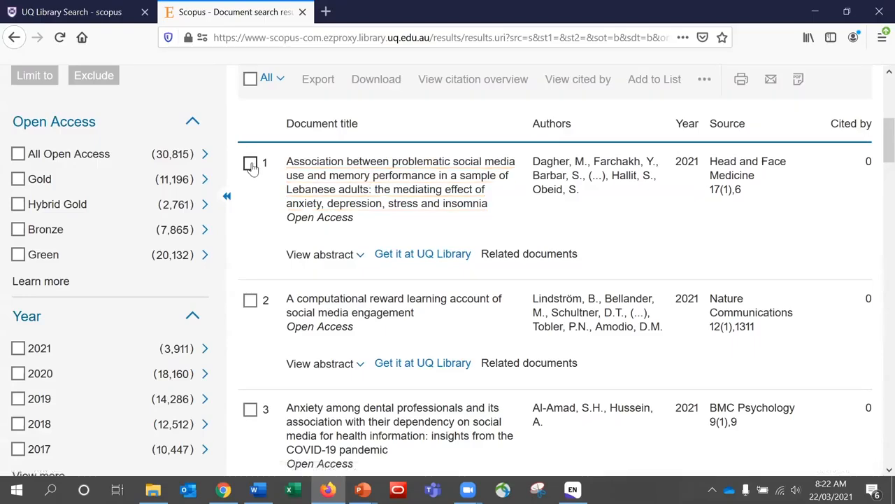
pyautogui.click(250, 163)
pyautogui.click(250, 409)
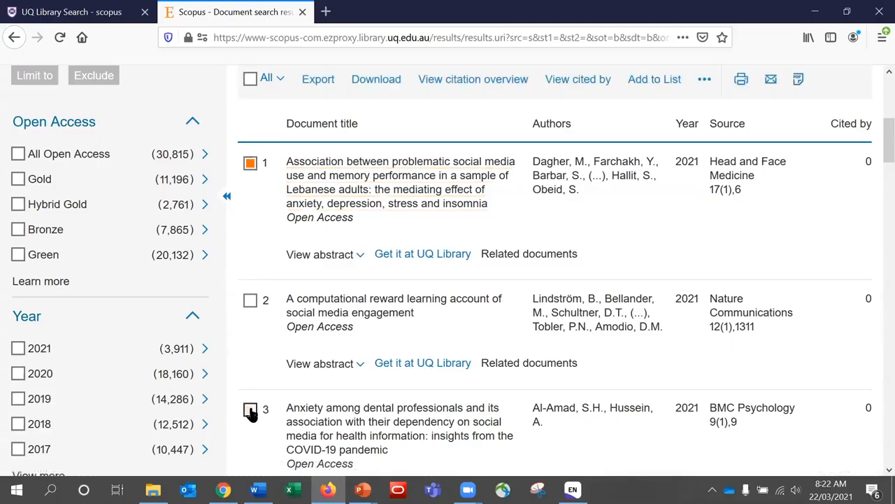
pyautogui.moveTo(883, 146); pyautogui.dragTo(878, 207)
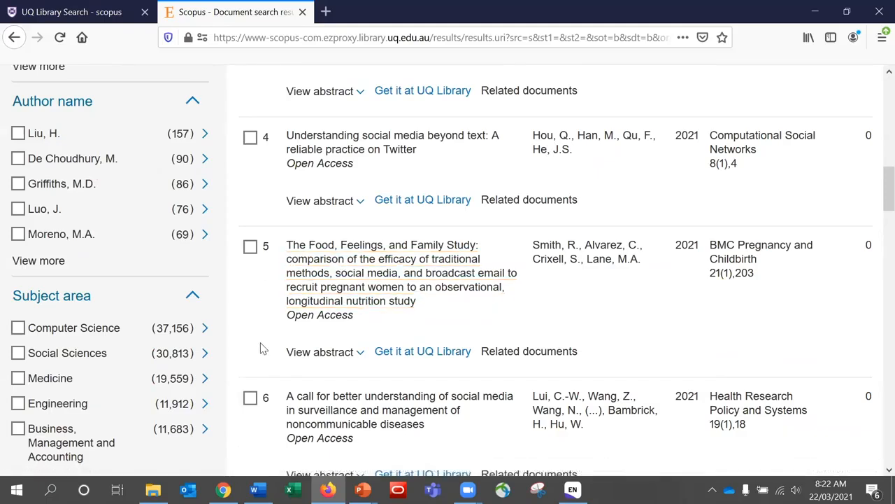
pyautogui.click(251, 397)
pyautogui.click(250, 247)
pyautogui.scroll(-3, 874, 219)
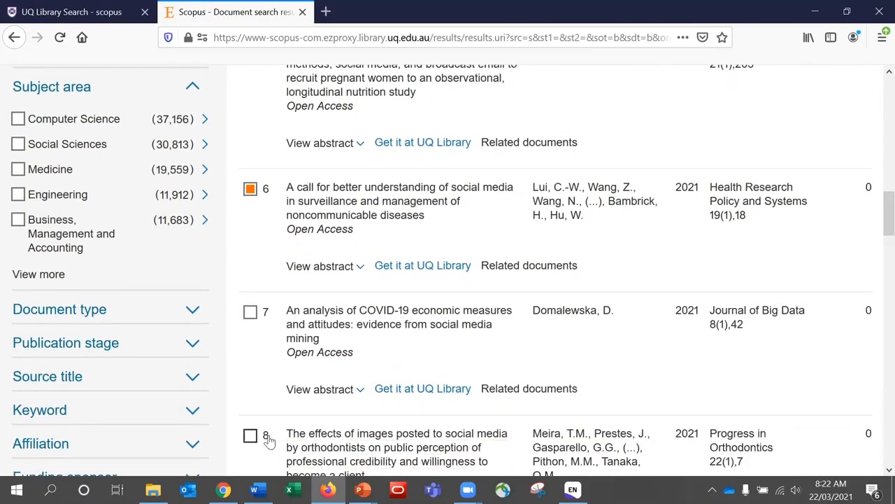
pyautogui.click(252, 436)
pyautogui.moveTo(874, 217); pyautogui.dragTo(874, 111)
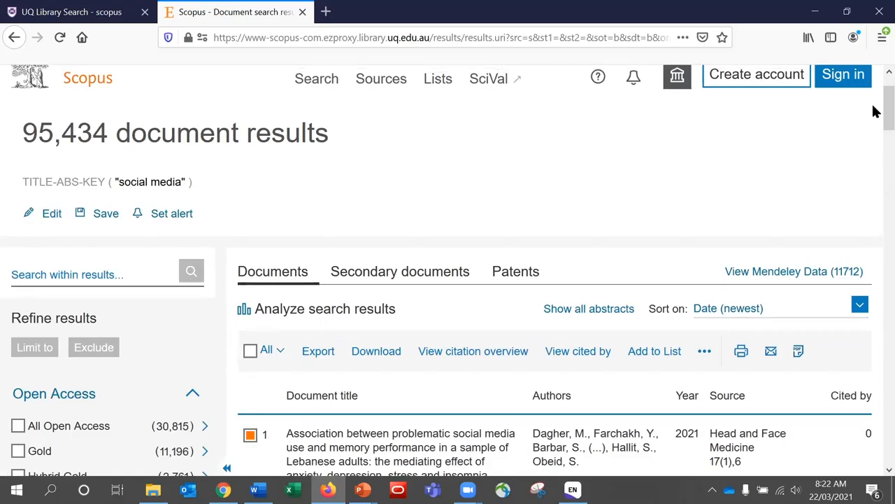
pyautogui.click(318, 351)
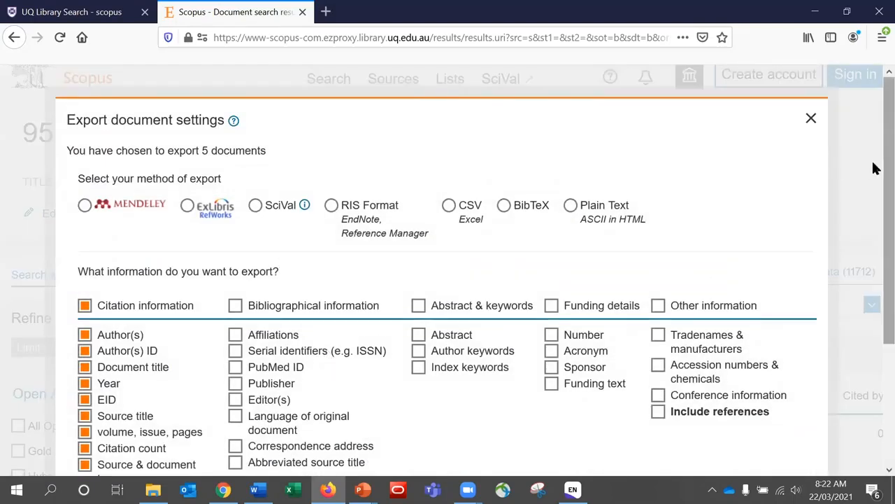
# Export the five selected Scopus documents in RIS format, adding the abstract to the citation information.
pyautogui.scroll(-2, 874, 167)
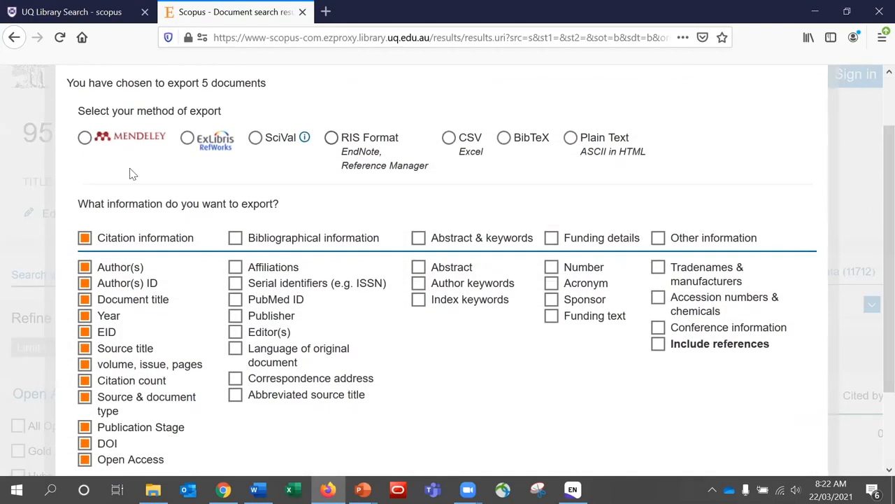
pyautogui.click(332, 140)
pyautogui.click(419, 268)
pyautogui.moveTo(883, 241); pyautogui.dragTo(873, 298)
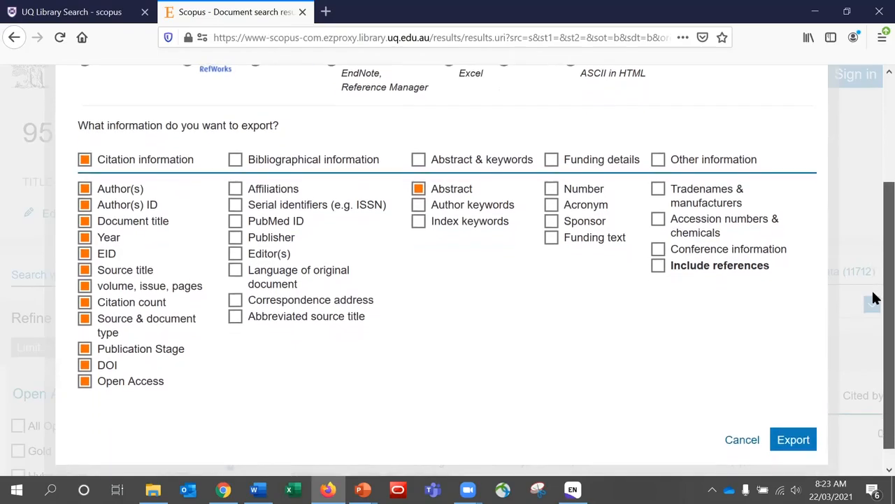
pyautogui.click(794, 441)
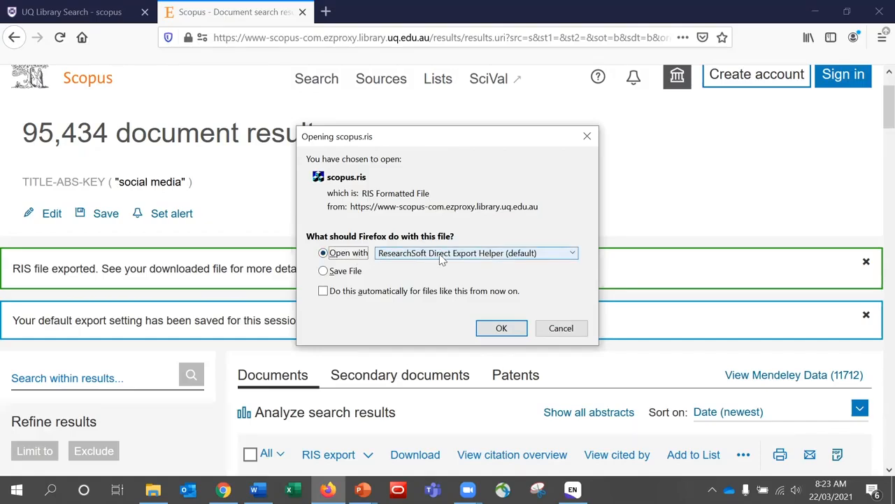
# Open scopus.ris with ResearchSoft Direct Export Helper, and view the summary of the first reference under All References in EndNote.
pyautogui.click(489, 253)
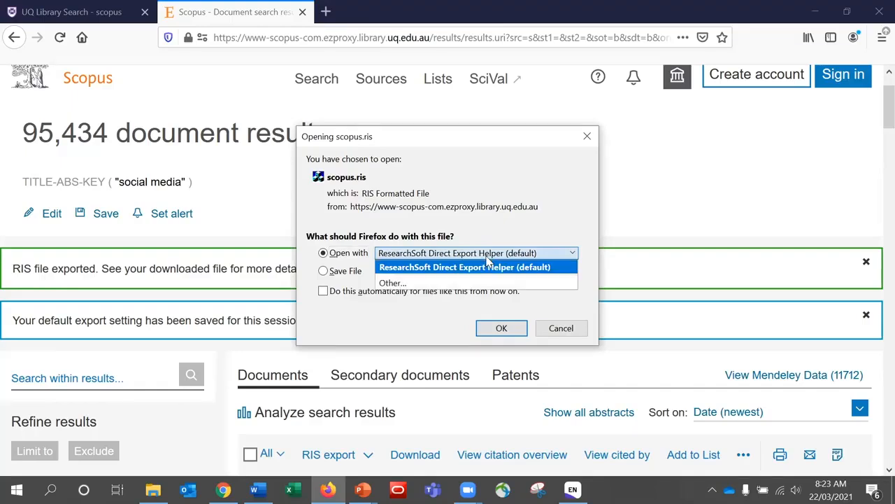
pyautogui.click(463, 284)
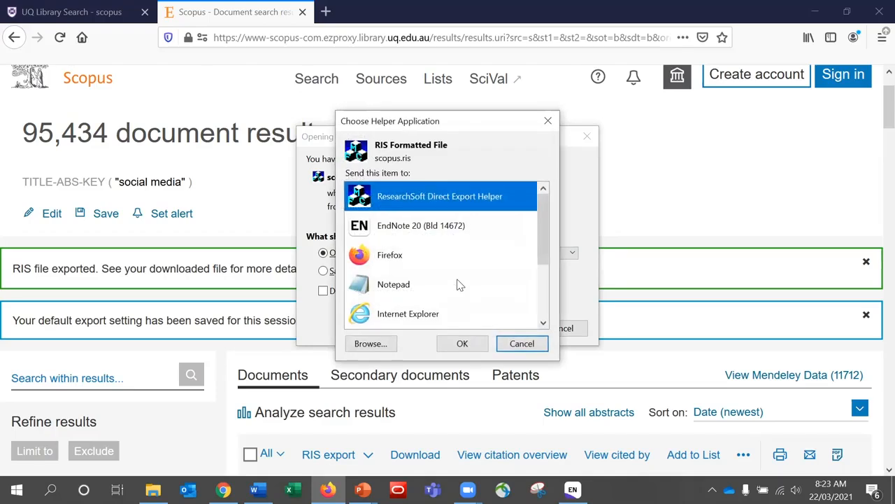
pyautogui.click(524, 344)
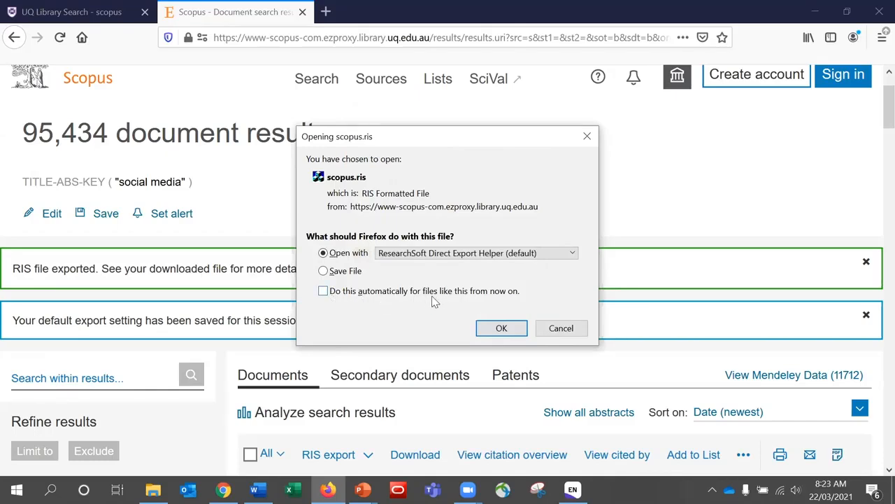
pyautogui.click(501, 328)
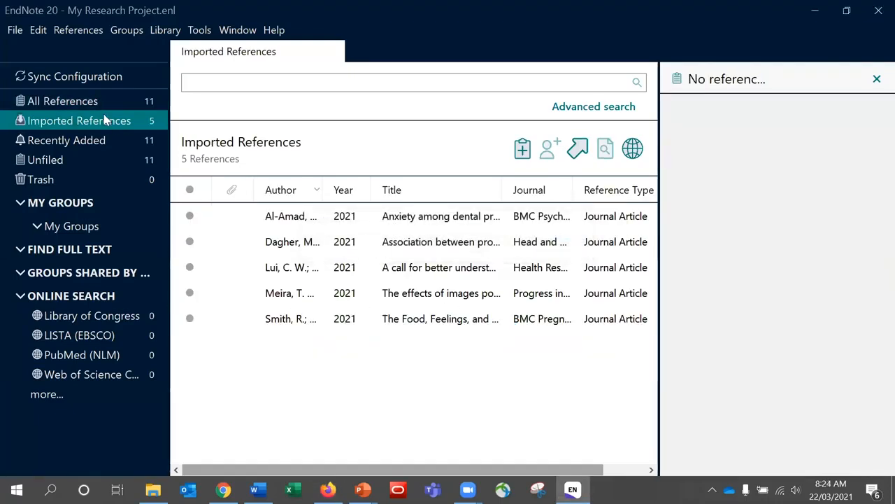
pyautogui.click(150, 104)
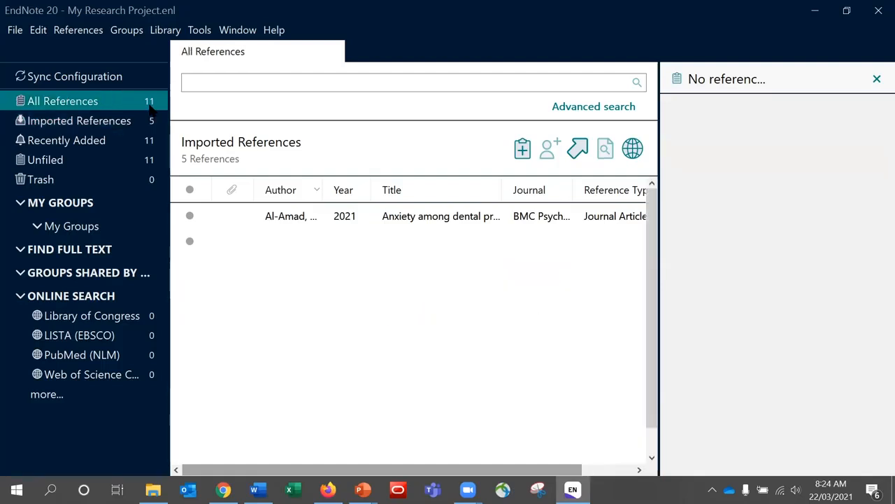
pyautogui.click(289, 223)
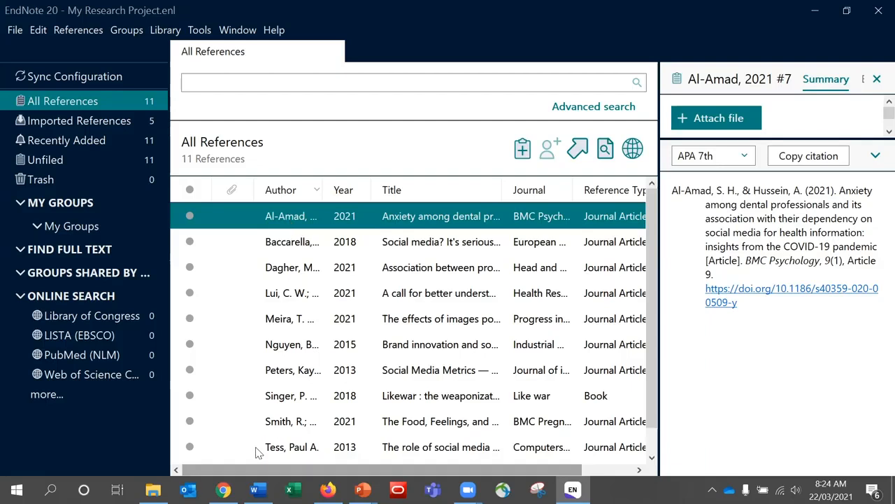
# Switch to Google Scholar in Chrome and save its bibliography manager setting to show links for importing citations into EndNote.
pyautogui.moveTo(223, 490)
pyautogui.click(225, 418)
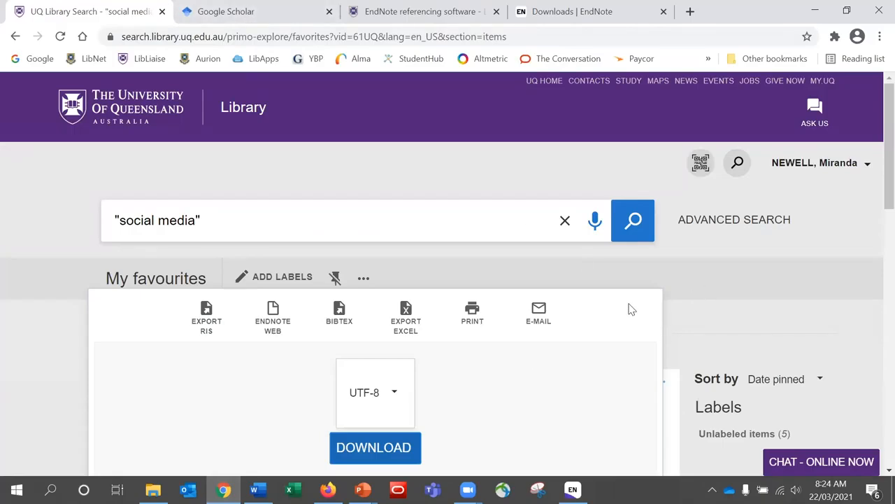
pyautogui.click(252, 19)
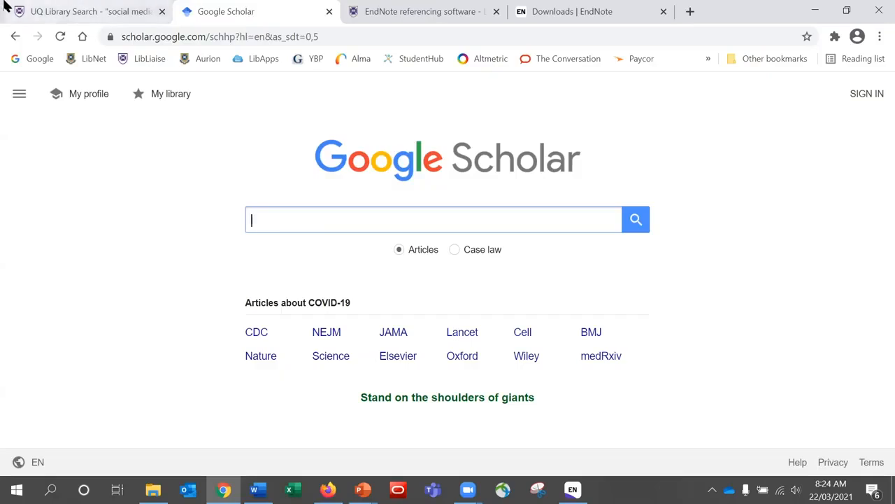
pyautogui.click(19, 98)
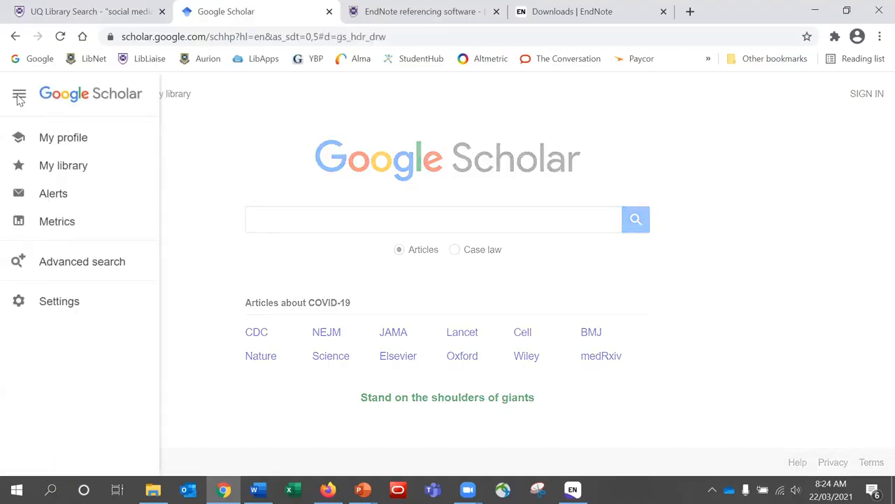
pyautogui.click(59, 302)
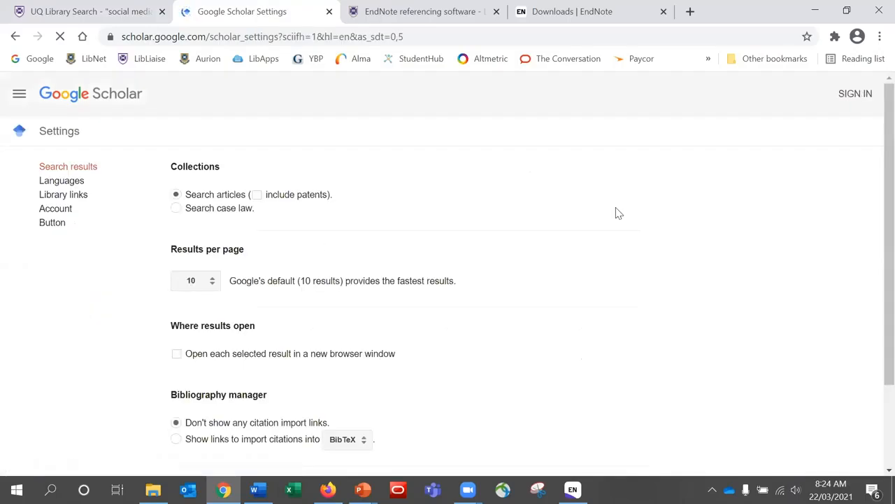
pyautogui.scroll(-2, 873, 254)
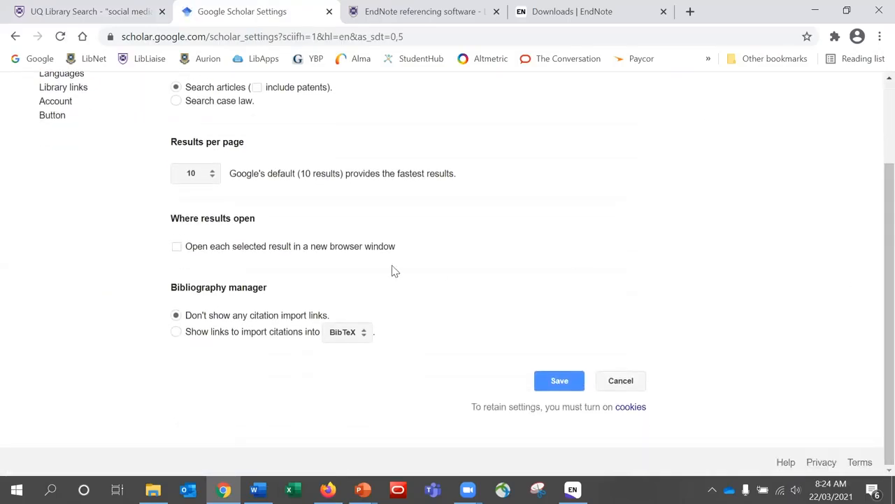
pyautogui.click(177, 332)
pyautogui.click(354, 338)
pyautogui.click(352, 353)
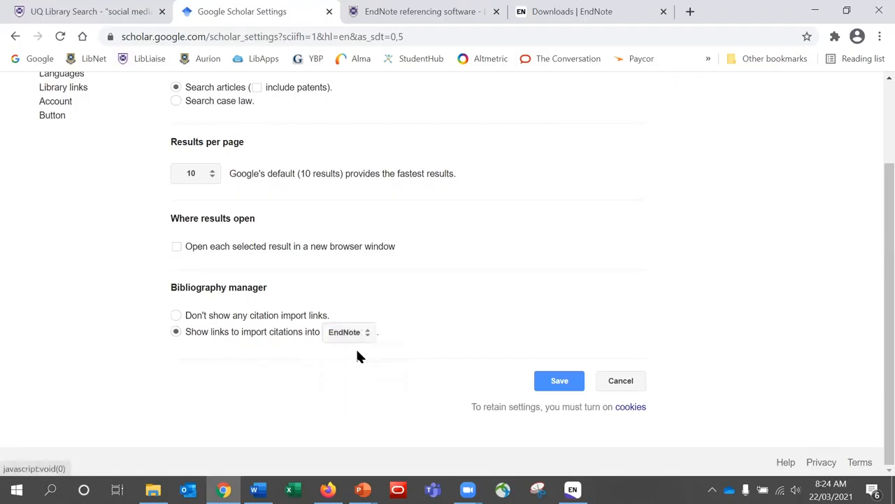
pyautogui.click(559, 381)
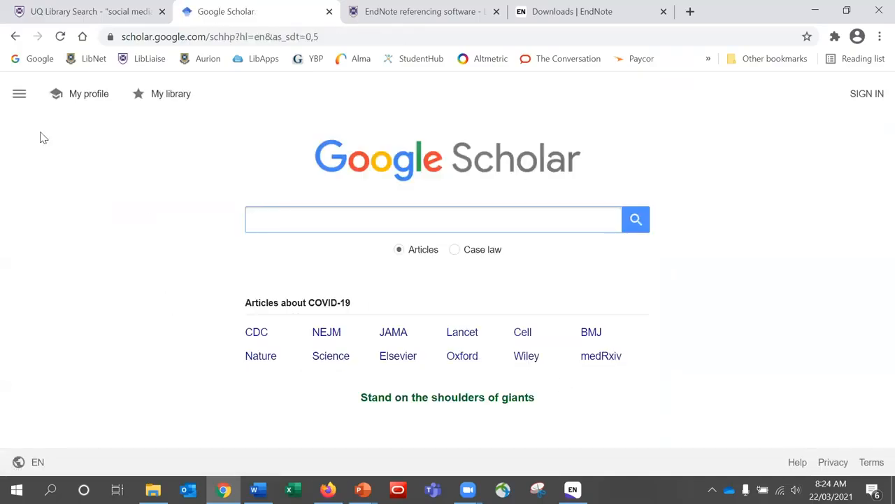
# Find uq among the Google Scholar library links, enable UQ University of Queensland Library - View @ UQ Library, and save.
pyautogui.click(19, 99)
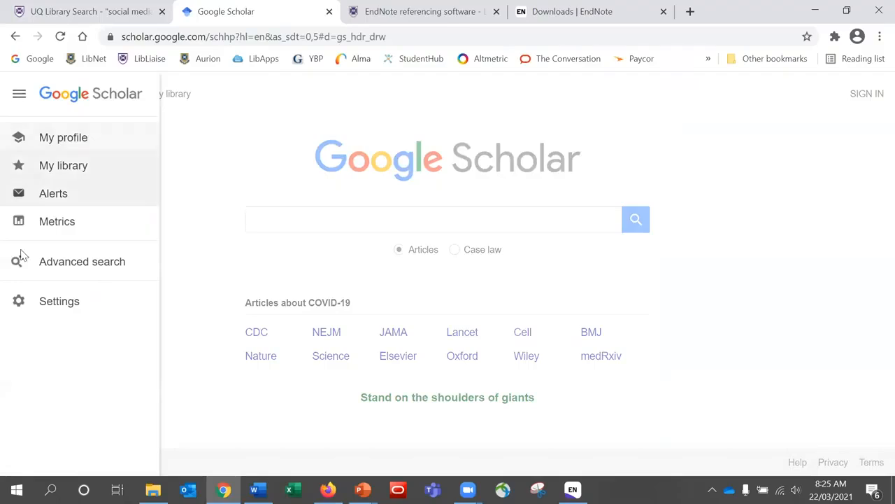
pyautogui.click(63, 312)
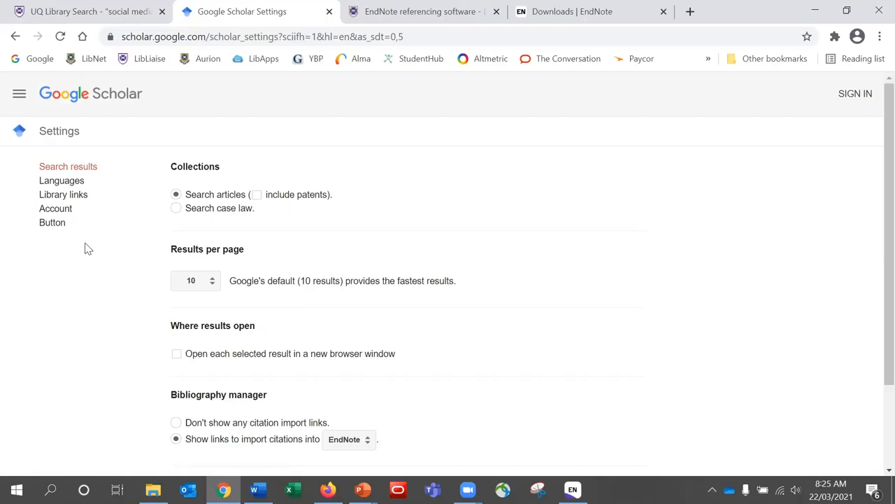
pyautogui.click(82, 201)
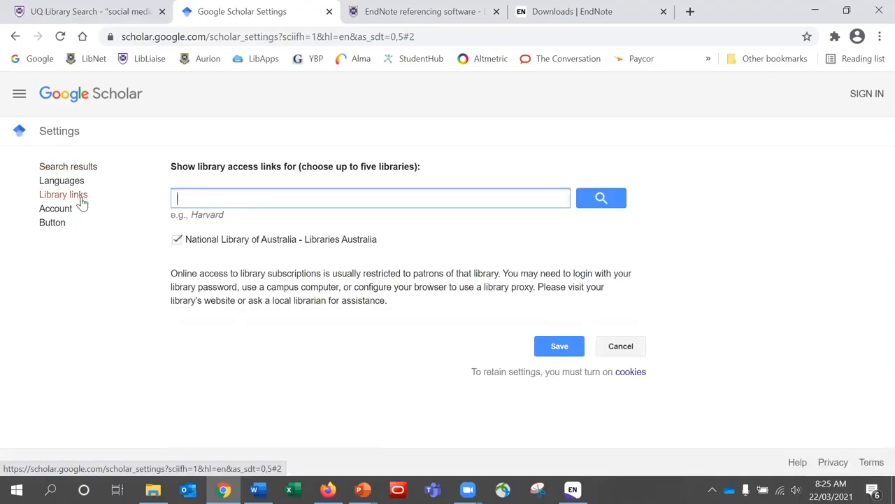
pyautogui.write('uq')
pyautogui.press('Return')
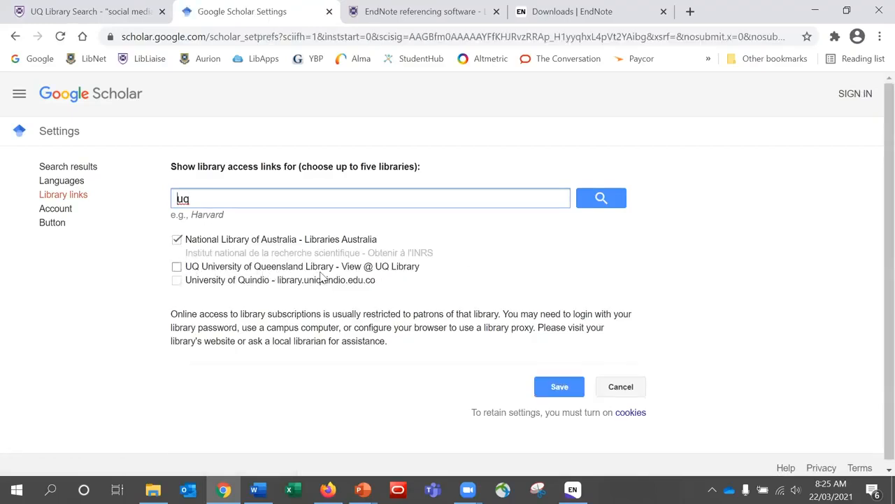
pyautogui.click(177, 266)
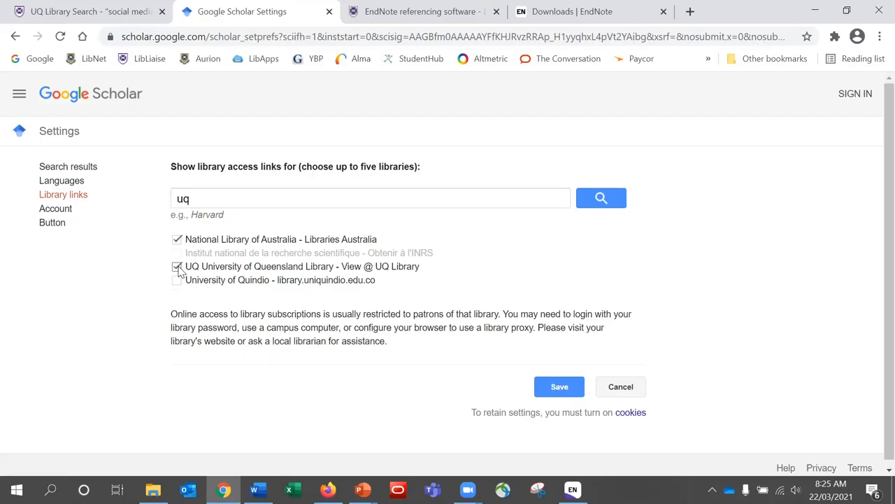
pyautogui.click(561, 387)
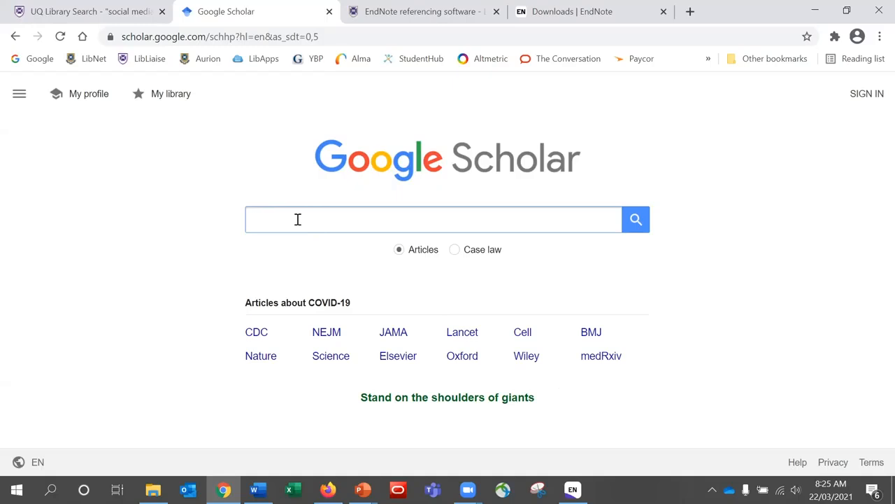
# Search Google Scholar articles for the exact phrase "social media".
pyautogui.write('"')
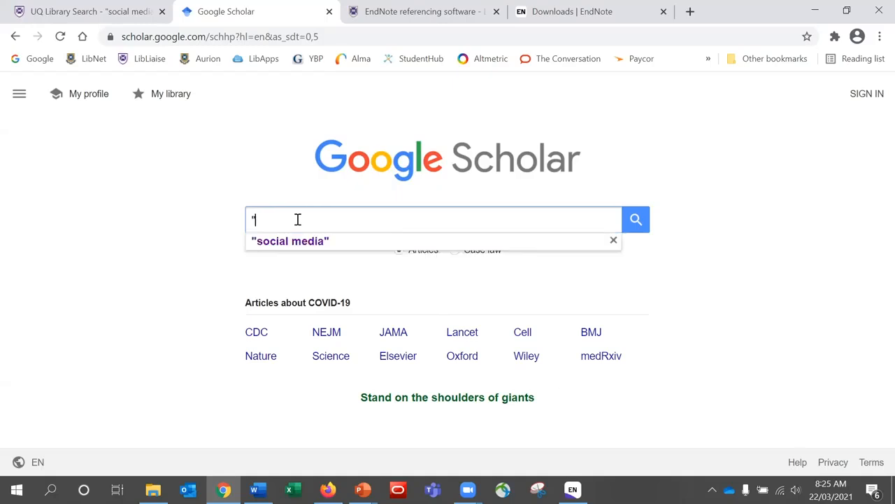
pyautogui.write('social media"')
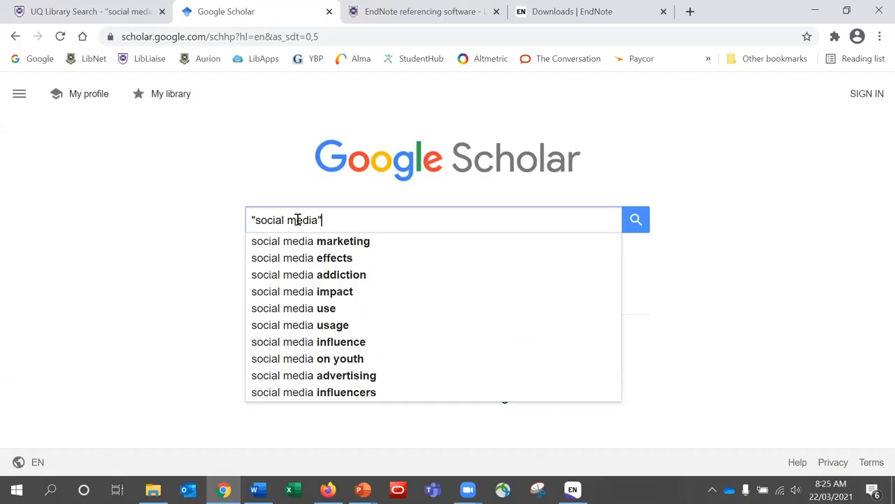
pyautogui.press('Return')
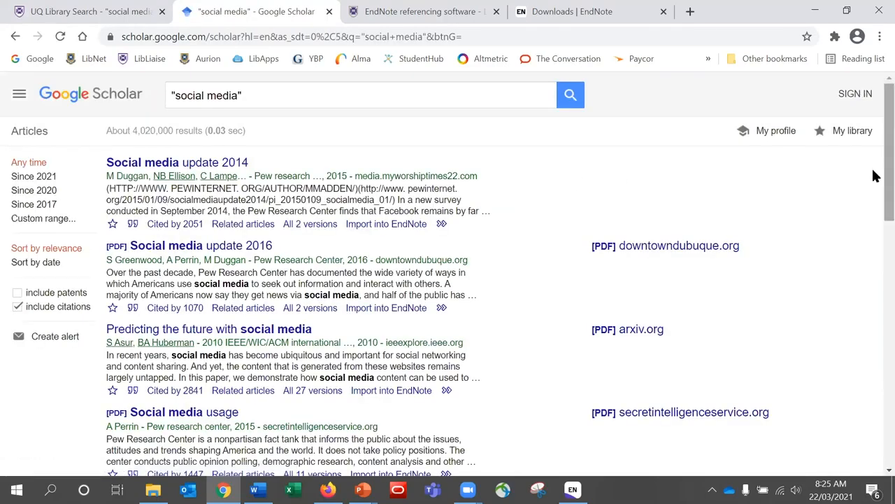
# Export the citation of "Social media: Defining, developing, and divining" to EndNote, and view the reference's summary and its entry in All References.
pyautogui.scroll(-2, 876, 185)
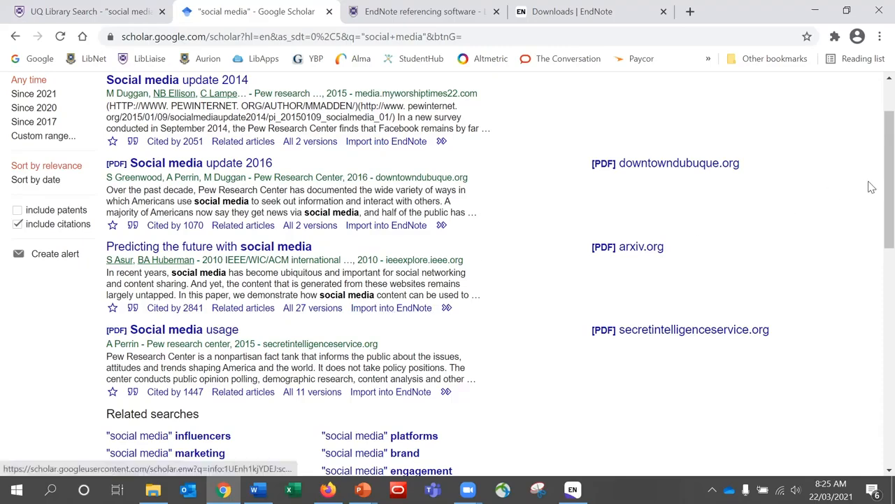
pyautogui.moveTo(874, 187); pyautogui.dragTo(875, 338)
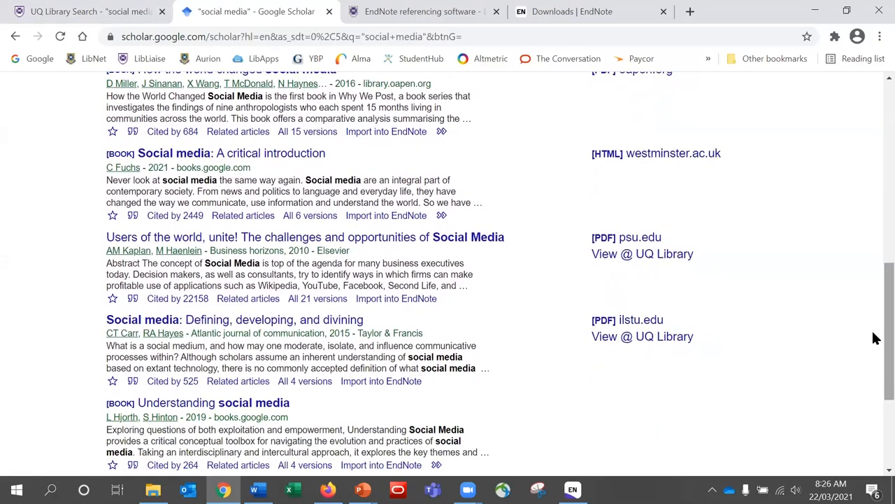
pyautogui.click(136, 390)
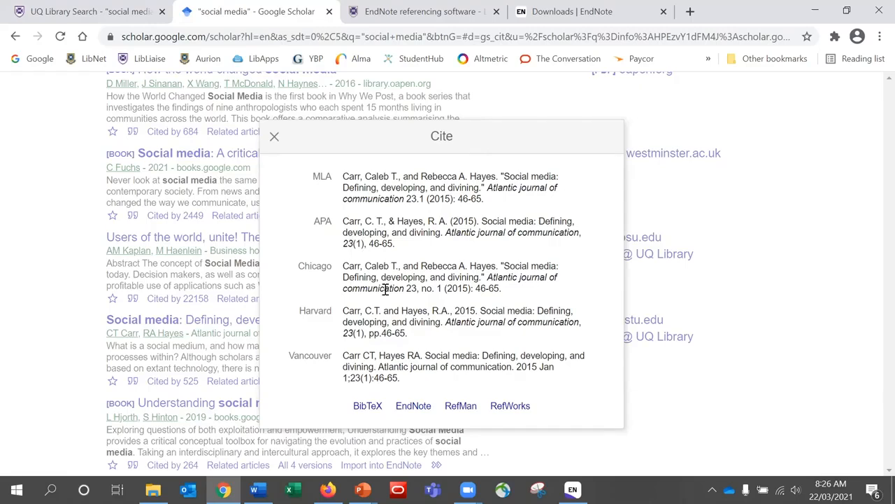
pyautogui.click(418, 410)
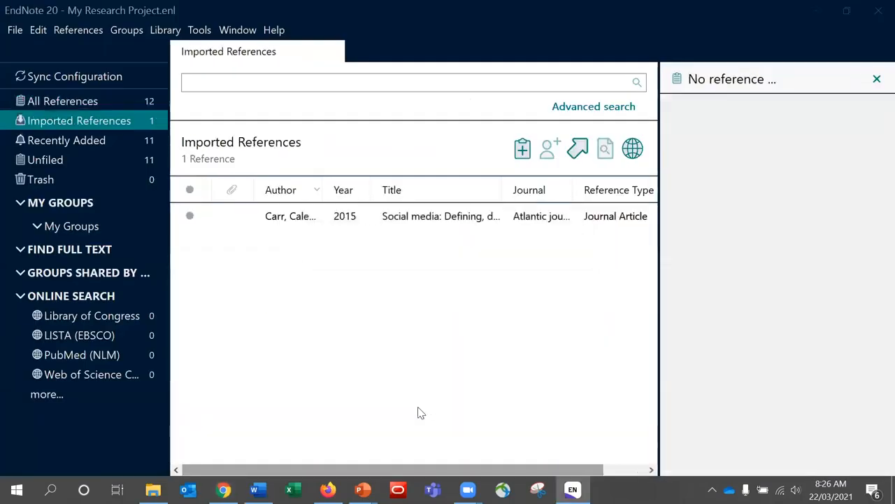
pyautogui.click(397, 221)
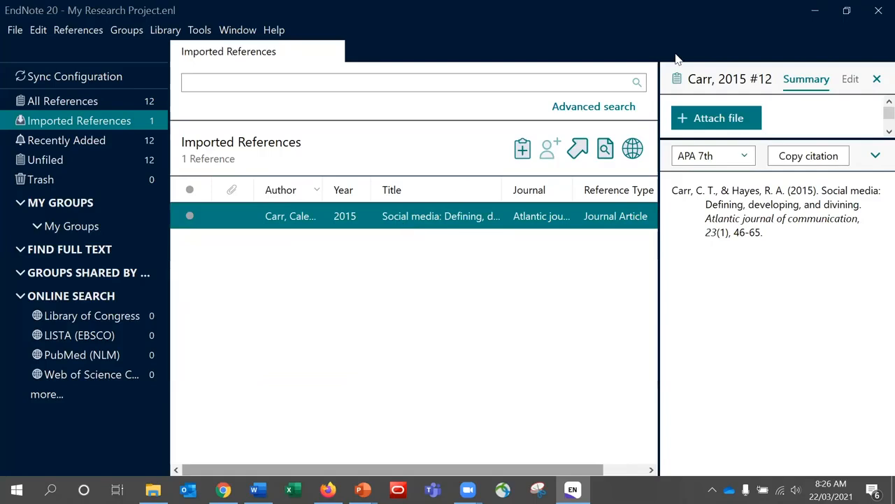
pyautogui.click(117, 108)
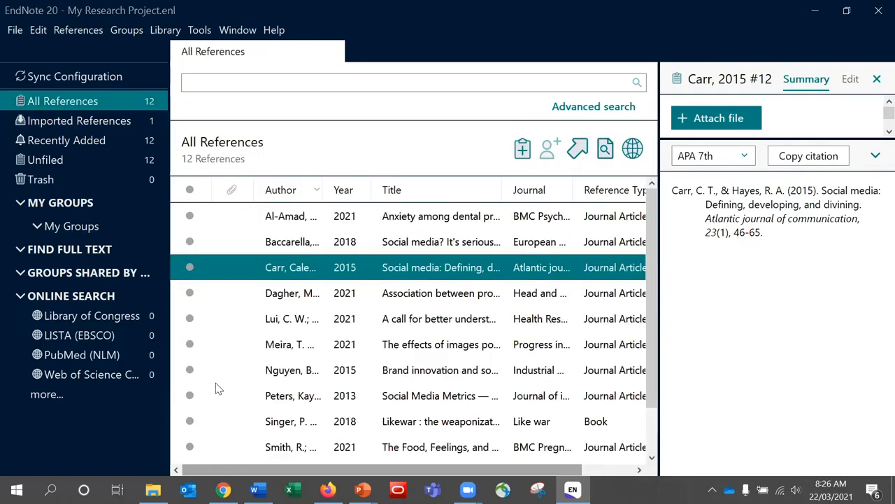
# Switch back to Google Scholar in Chrome and close the citation formats to return to the "social media" results.
pyautogui.moveTo(223, 489)
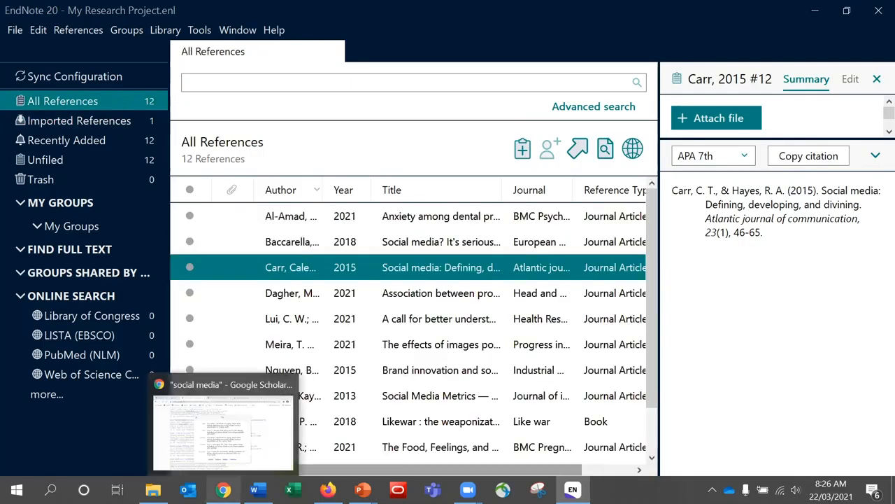
pyautogui.click(223, 426)
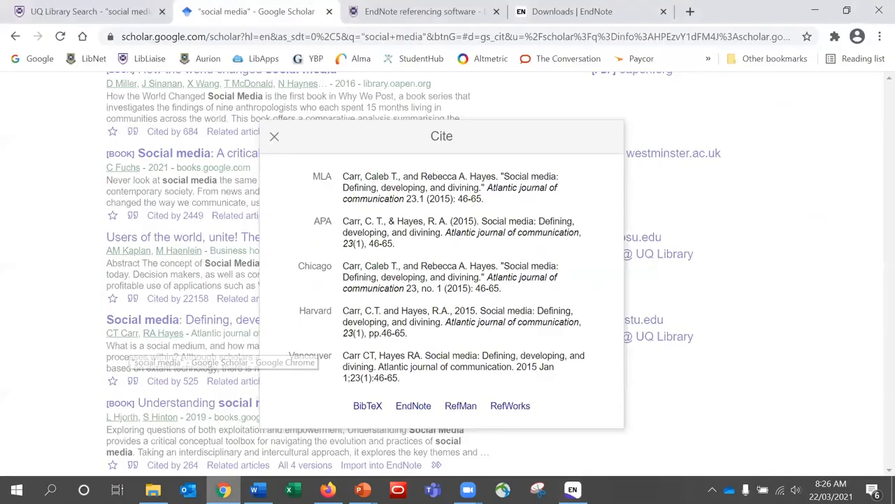
pyautogui.click(274, 137)
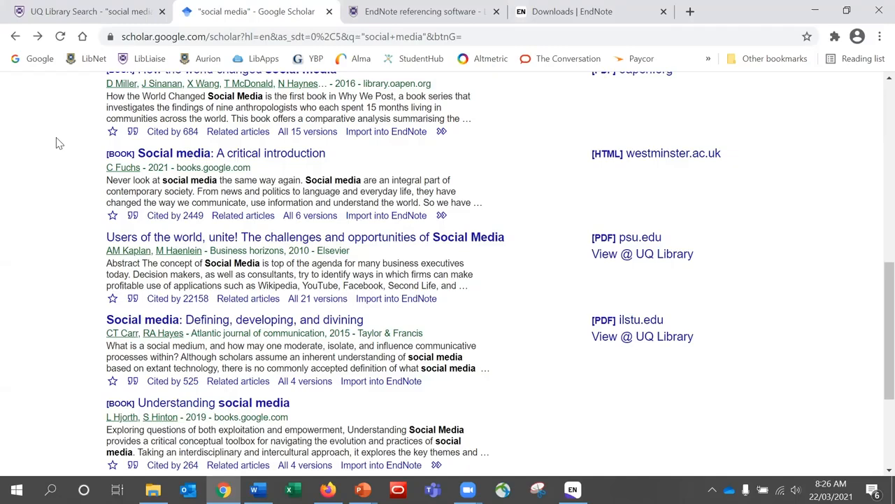
pyautogui.moveTo(887, 275); pyautogui.dragTo(874, 100)
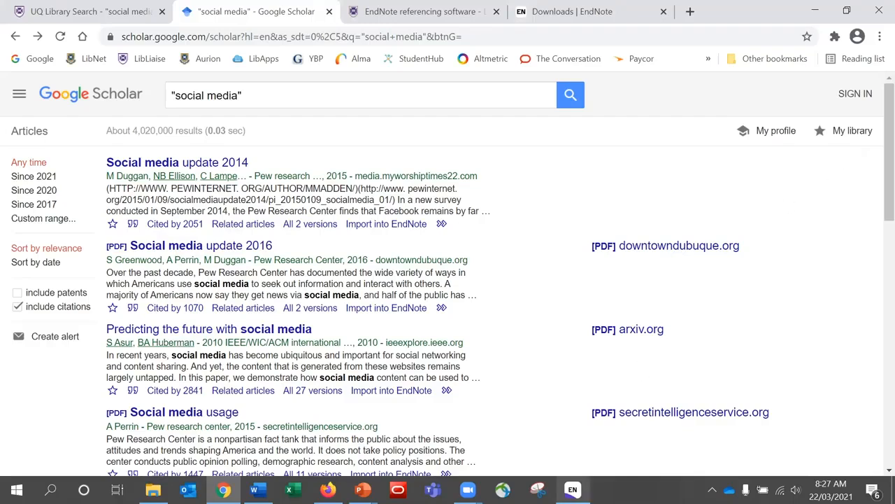
# Switch to EndNote and start a new reference in My Research Project with the reference type Journal Article.
pyautogui.click(572, 489)
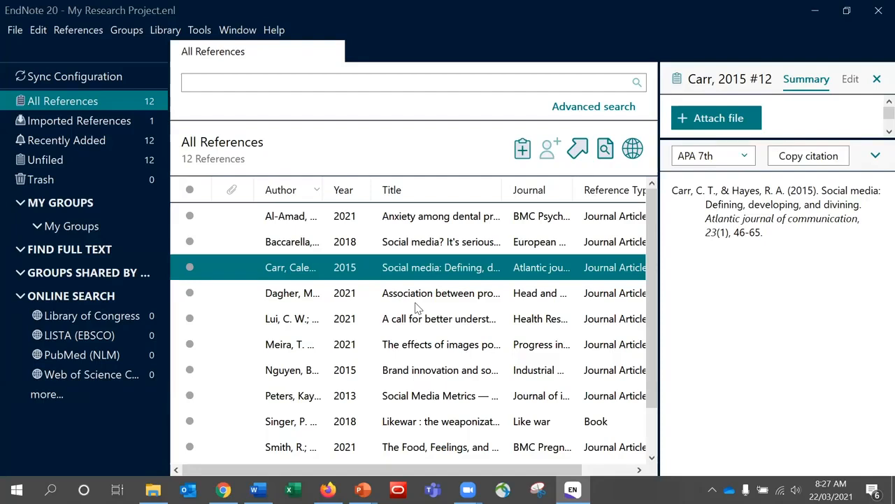
pyautogui.click(90, 32)
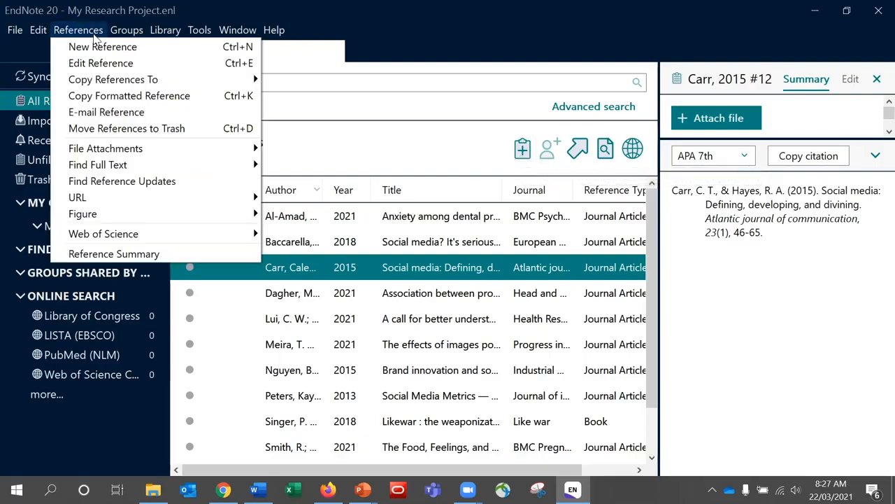
pyautogui.click(130, 49)
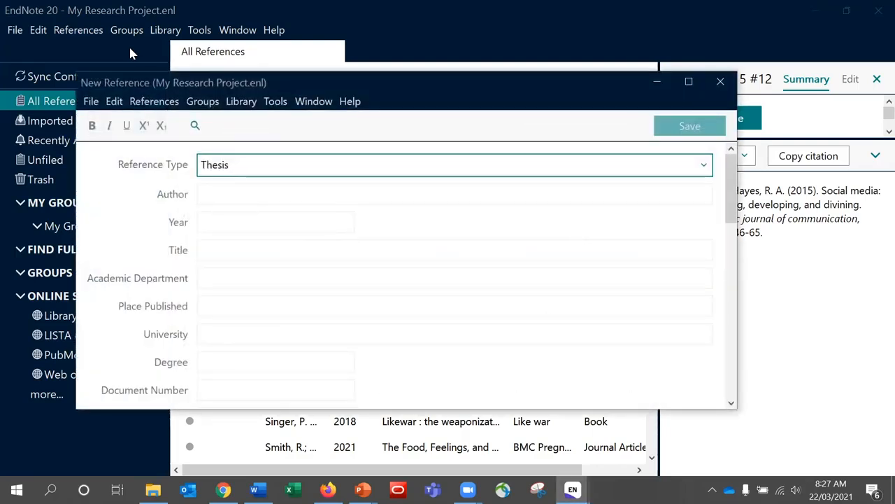
pyautogui.click(699, 169)
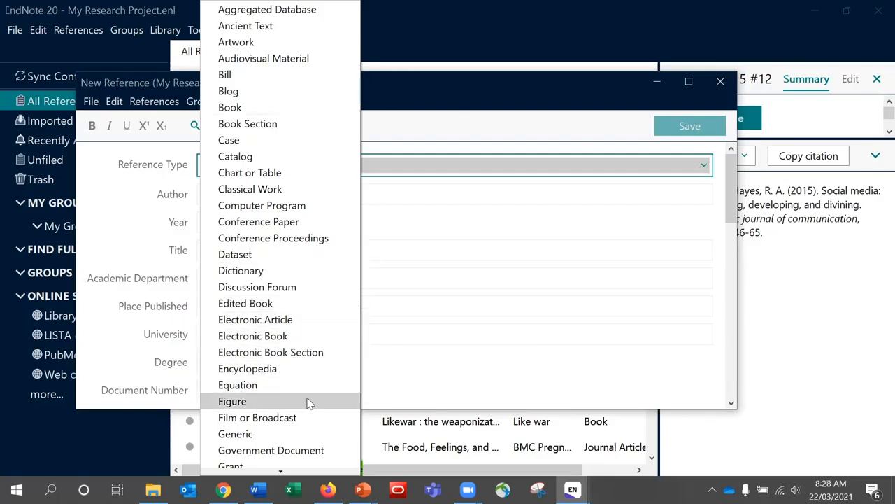
pyautogui.moveTo(281, 472)
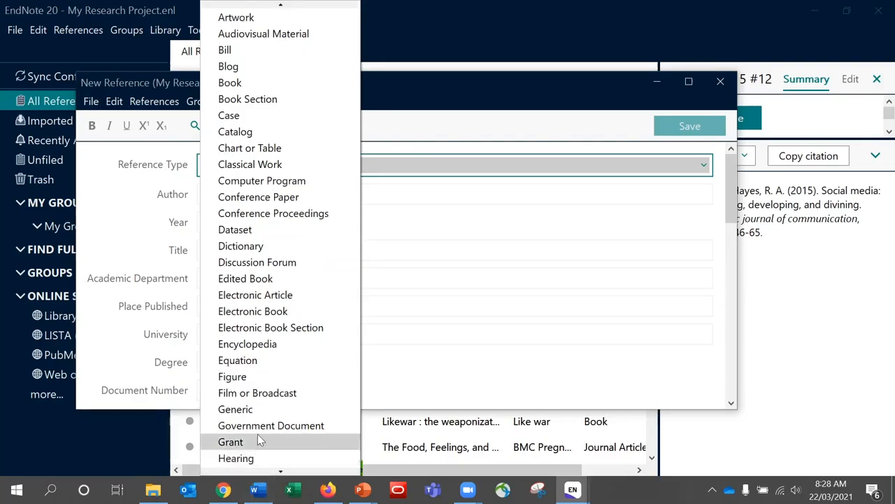
pyautogui.scroll(-3, 287, 378)
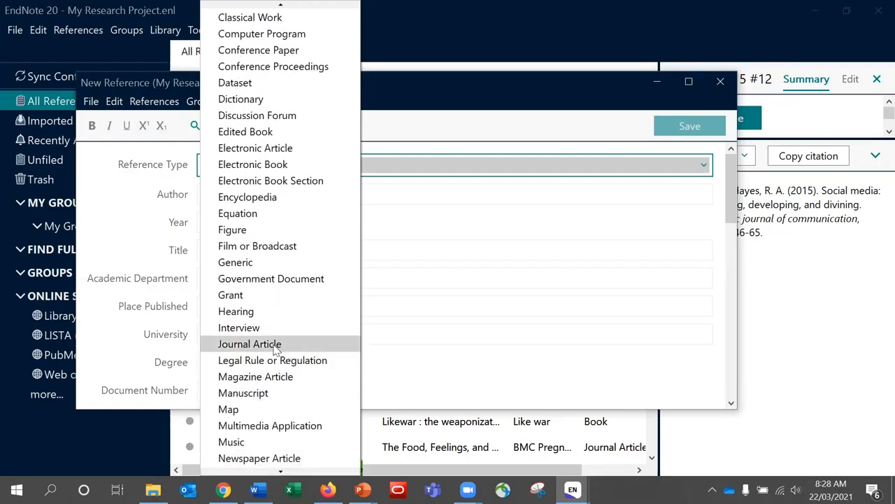
pyautogui.click(277, 348)
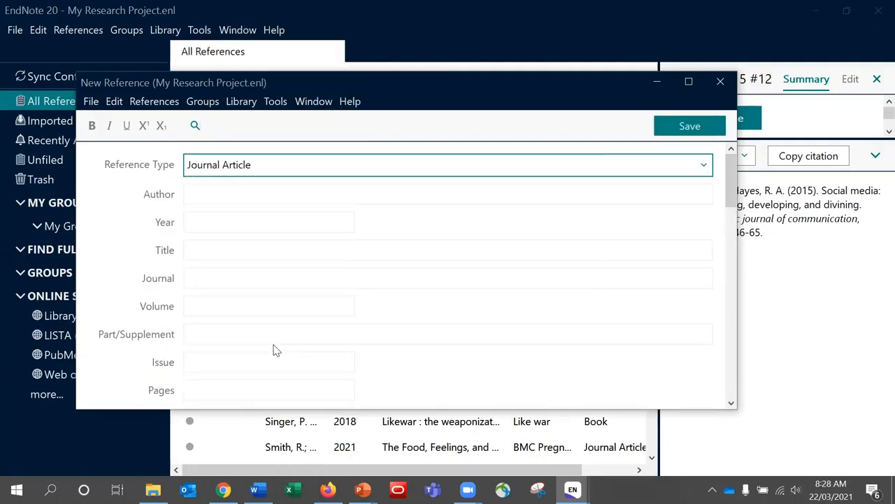
# Enter two personal authors and the corporate author "The University of Queensland," with its trailing comma, each on a separate line.
pyautogui.click(279, 196)
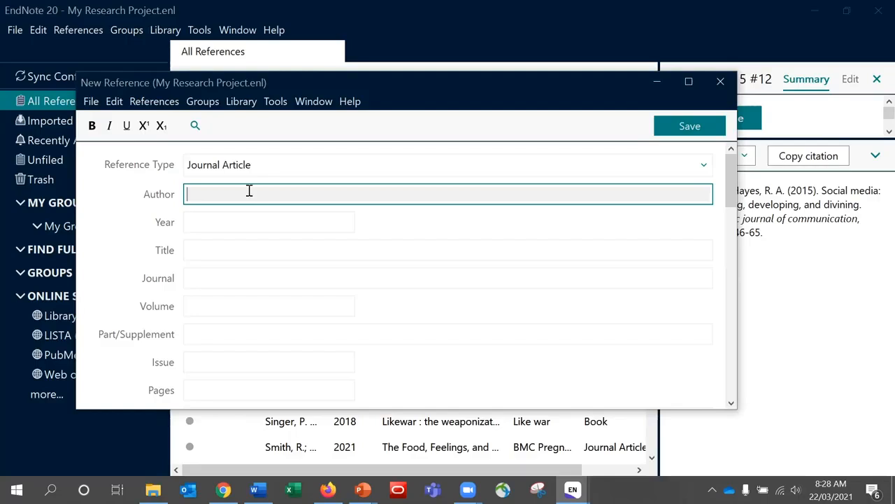
pyautogui.write('Harris, John')
pyautogui.write('H.')
pyautogui.press('Return')
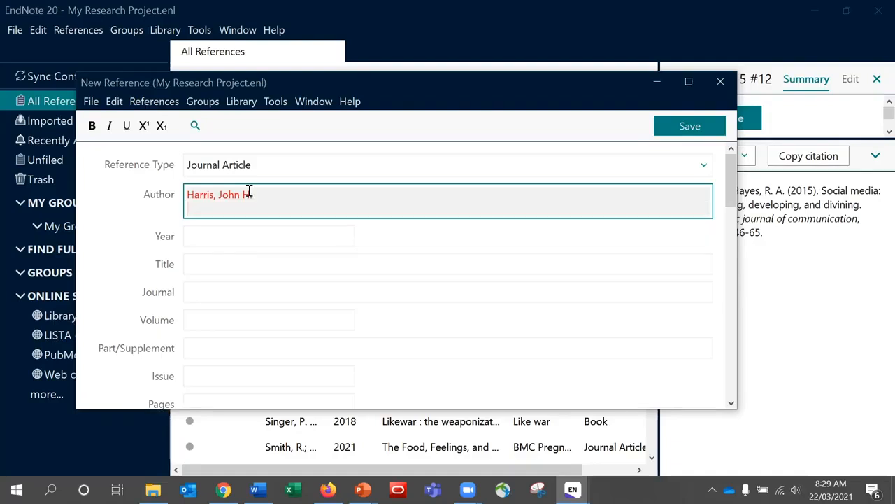
pyautogui.write('Y')
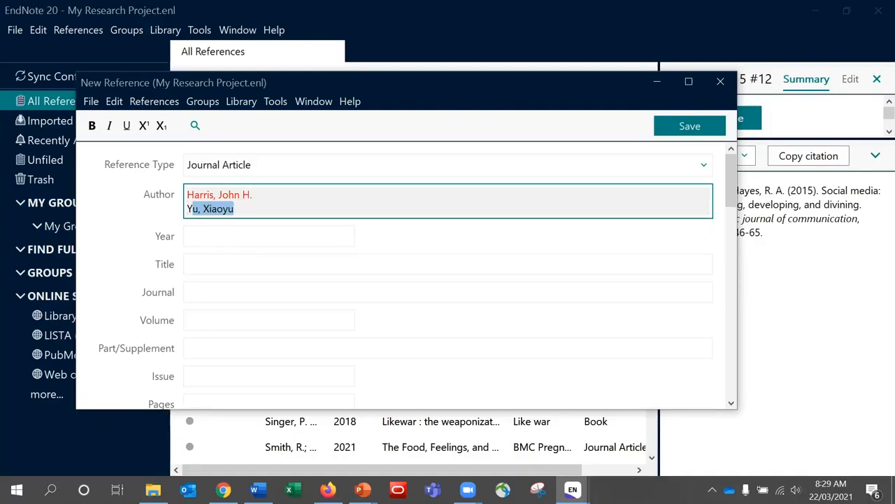
pyautogui.write('oung, Isabel')
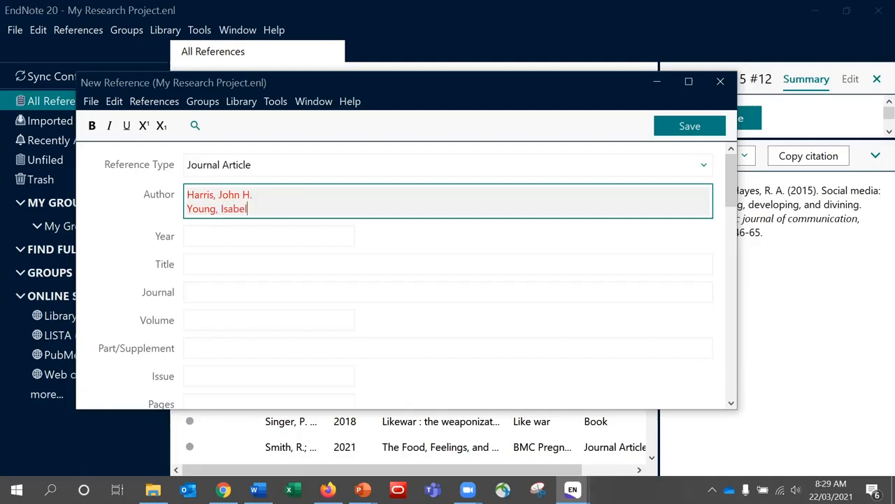
pyautogui.press('Return')
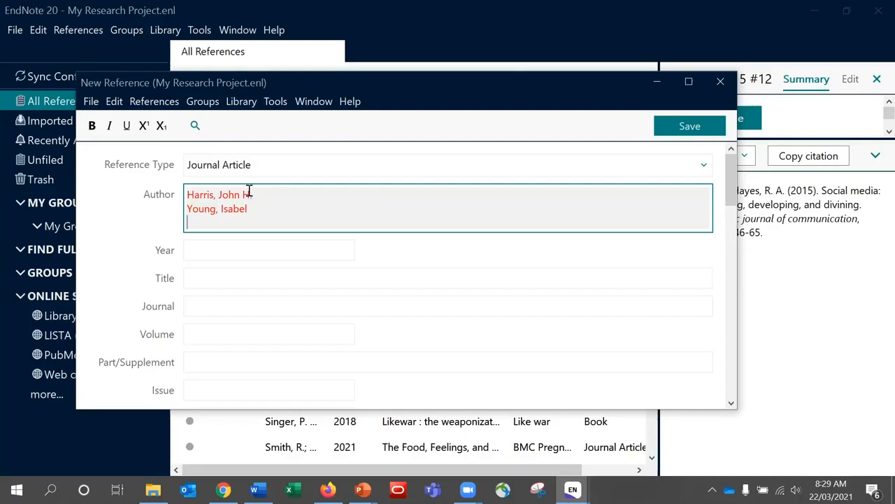
pyautogui.write('The University of Queensland')
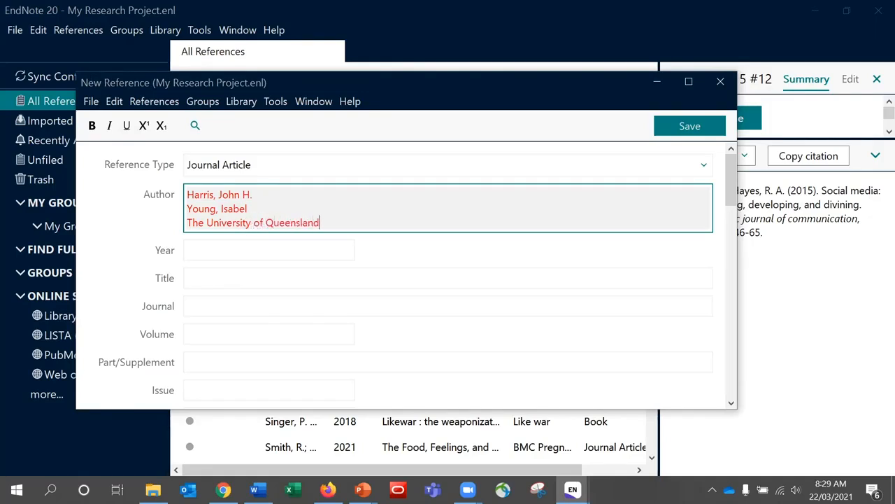
pyautogui.write(',')
# Set the new reference's year to 2010, title to "Using EndNote" and journal to "Referencing".
pyautogui.click(217, 249)
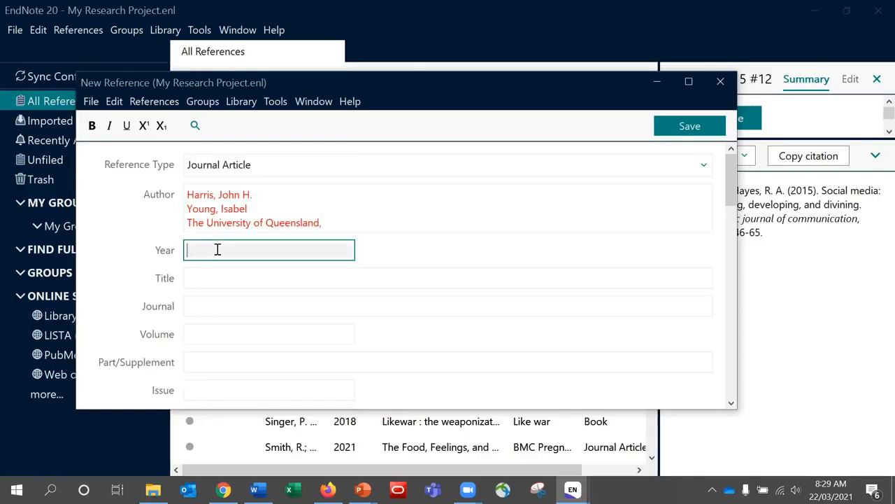
pyautogui.write('2010')
pyautogui.moveTo(731, 194)
pyautogui.mouseDown()
pyautogui.moveTo(731, 259)
pyautogui.moveTo(724, 190)
pyautogui.mouseUp()
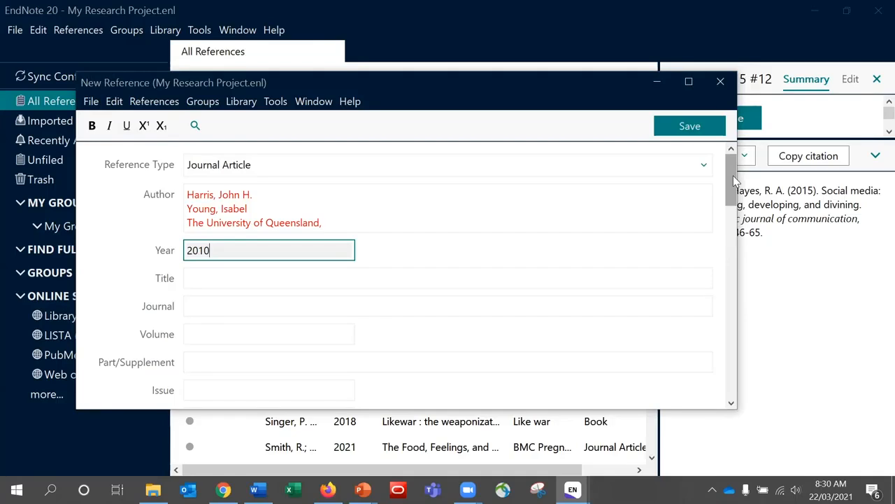
pyautogui.moveTo(734, 181)
pyautogui.mouseDown()
pyautogui.moveTo(736, 299)
pyautogui.moveTo(725, 195)
pyautogui.mouseUp()
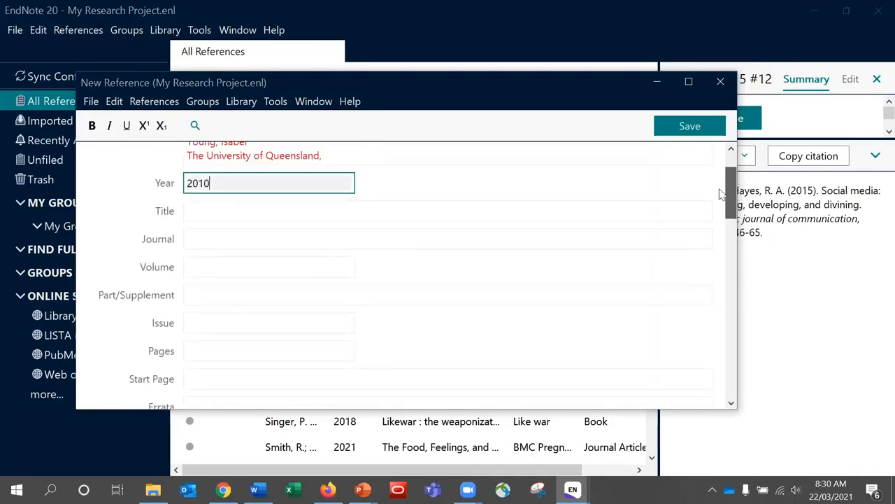
pyautogui.click(221, 210)
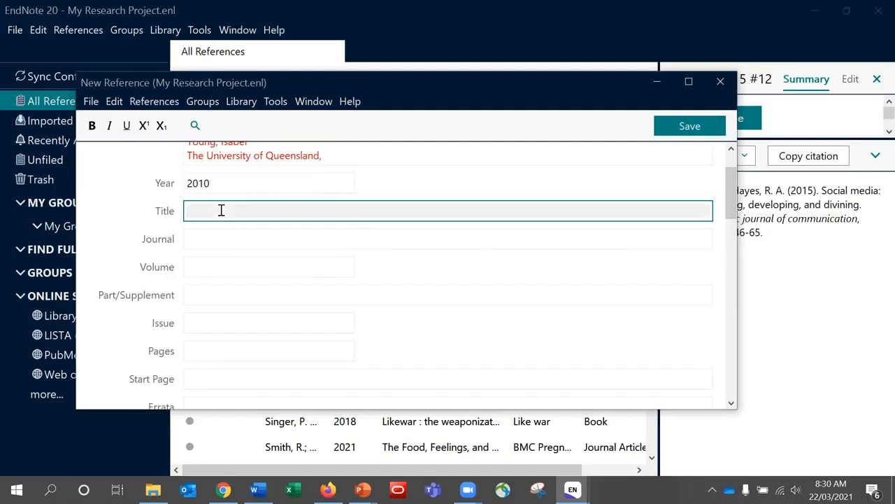
pyautogui.write('Using EndNote')
pyautogui.click(191, 238)
pyautogui.write('Referencing')
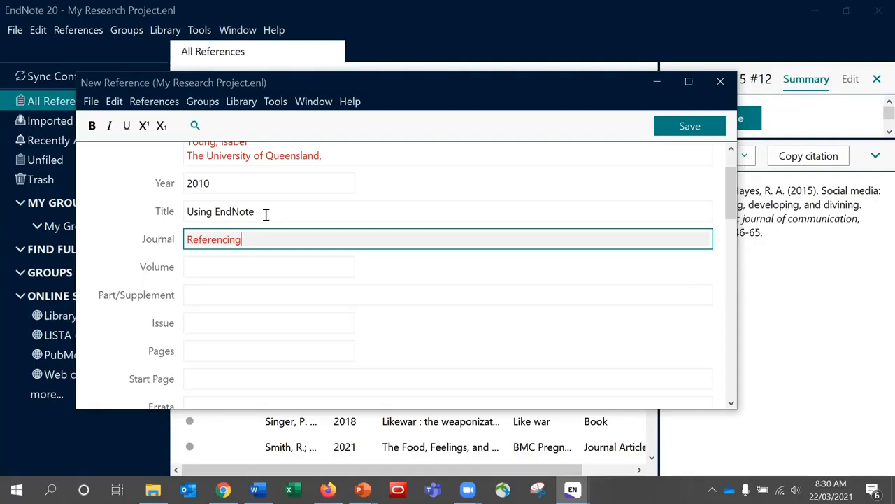
# Set the reference's volume to 23, issue to 3 and pages to 45-56.
pyautogui.click(254, 266)
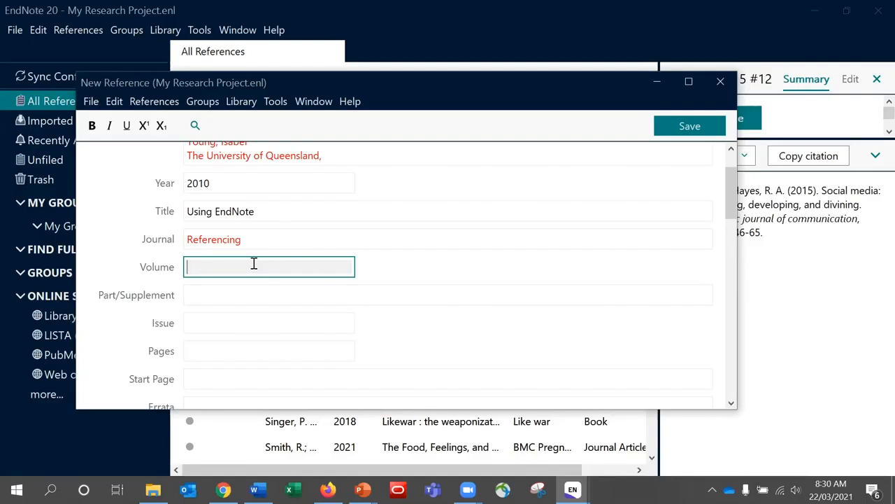
pyautogui.write('23')
pyautogui.click(221, 317)
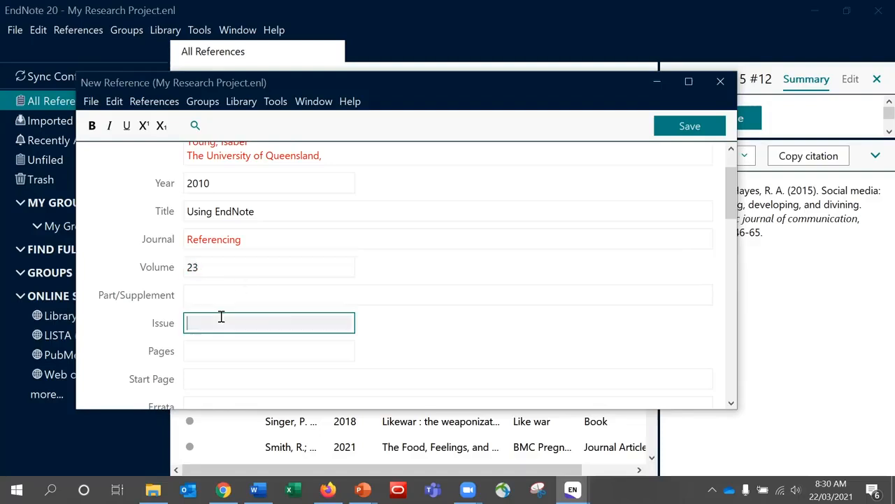
pyautogui.write('3')
pyautogui.click(221, 348)
pyautogui.write('45-56')
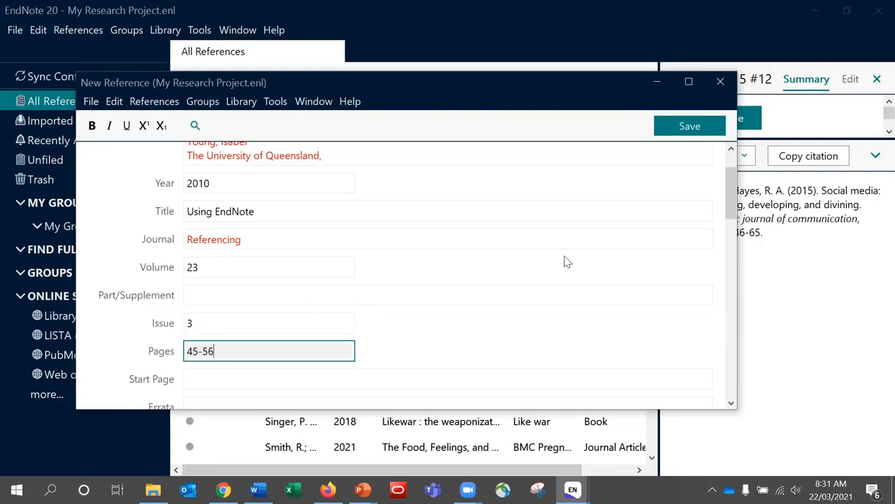
# Check the reference's Research Notes, Notes and file attachment fields, then save the reference and close its window.
pyautogui.moveTo(731, 211); pyautogui.dragTo(725, 342)
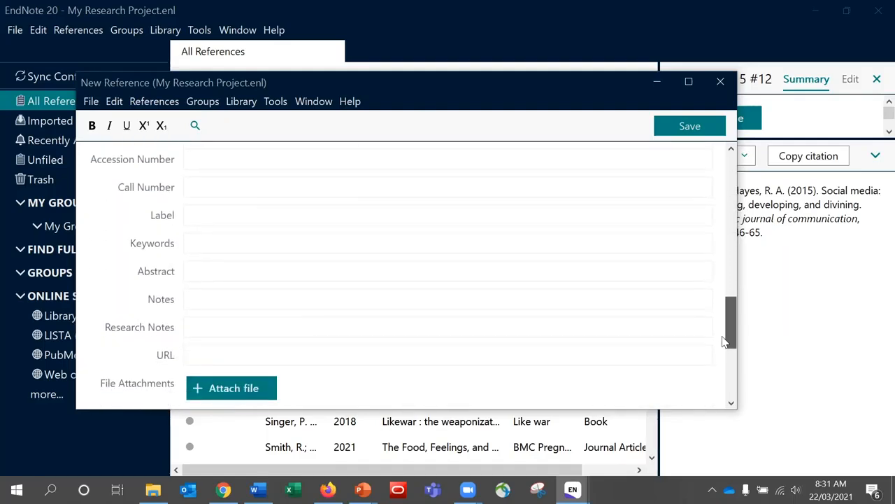
pyautogui.click(207, 327)
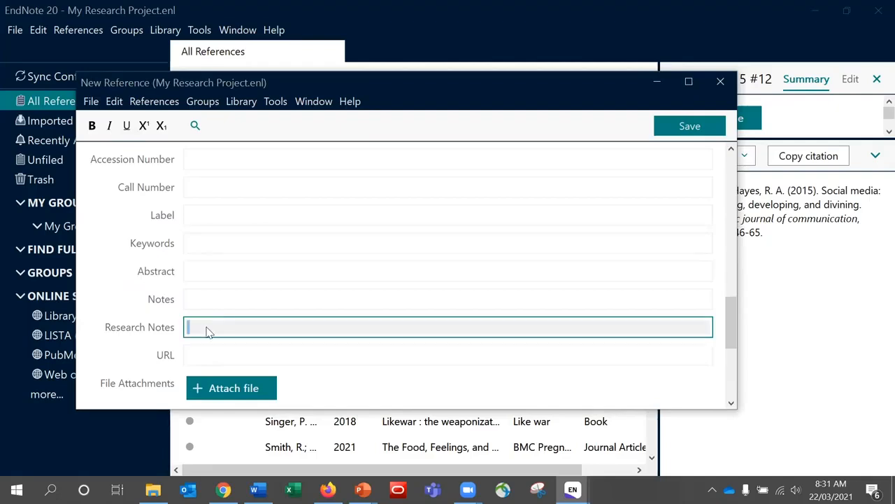
pyautogui.click(224, 299)
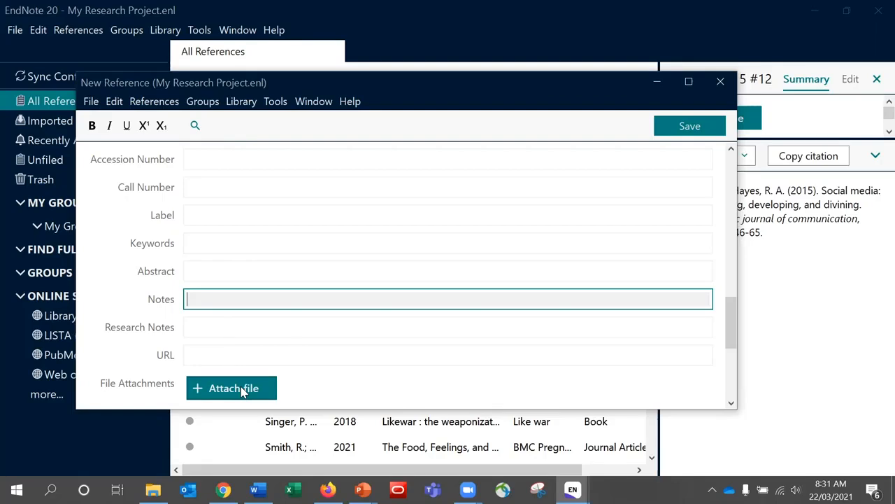
pyautogui.moveTo(730, 319); pyautogui.dragTo(730, 167)
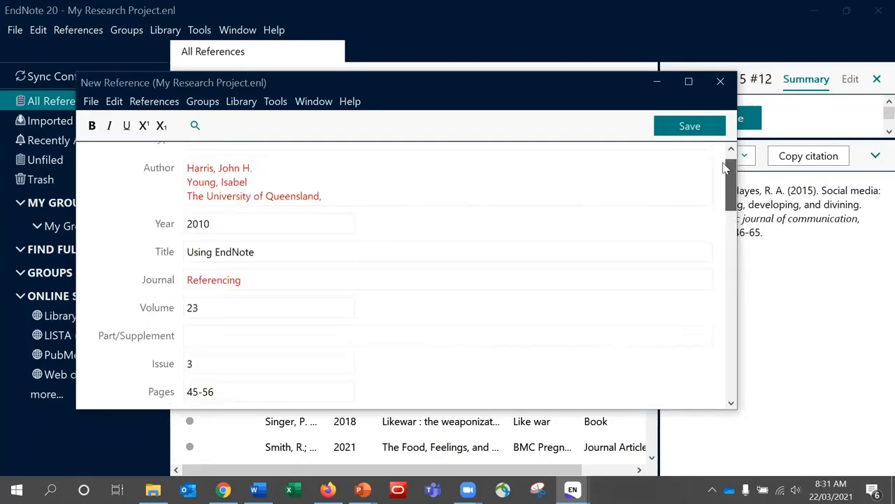
pyautogui.click(689, 127)
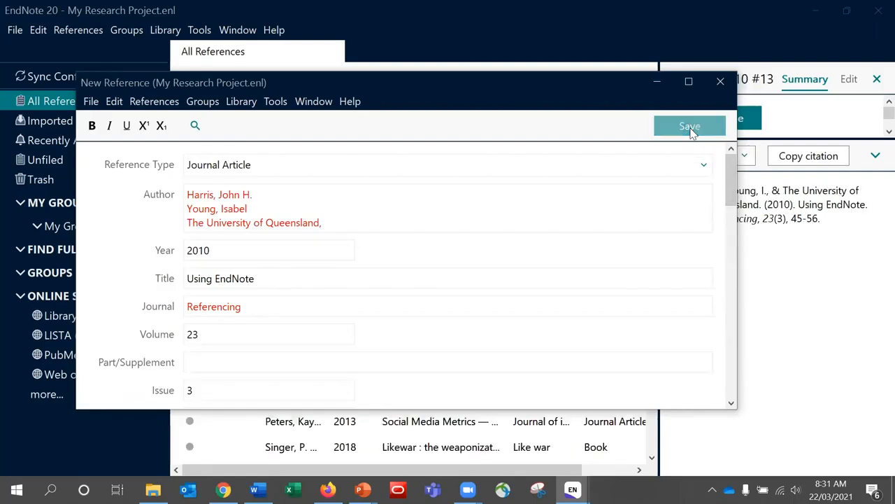
pyautogui.click(722, 82)
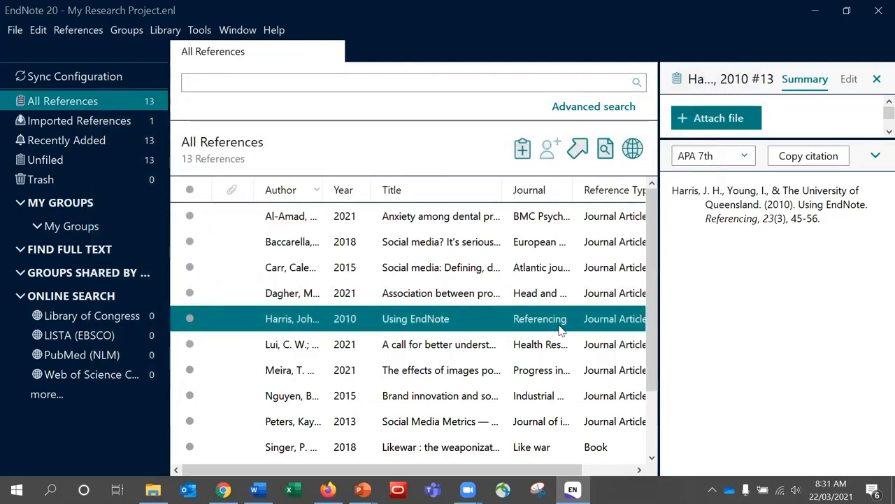
# Open the 2021 BMC Psychology article on anxiety among dental professionals for editing and look through its fields.
pyautogui.click(472, 219)
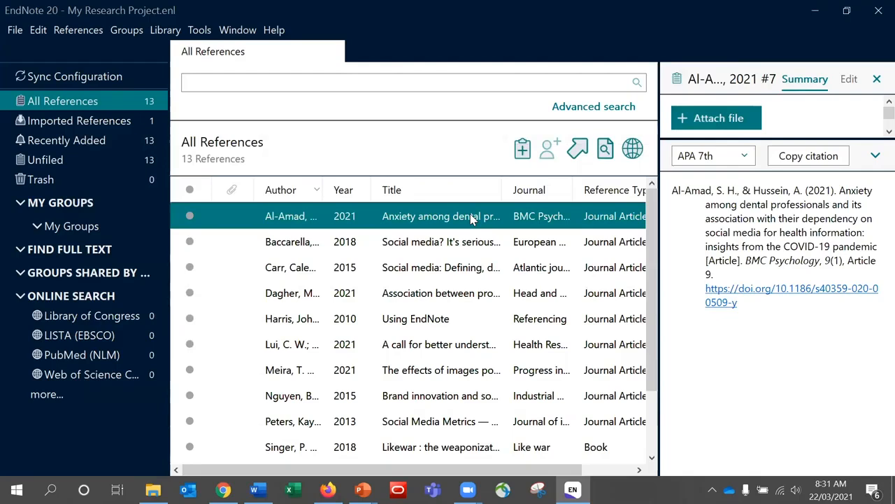
pyautogui.click(849, 80)
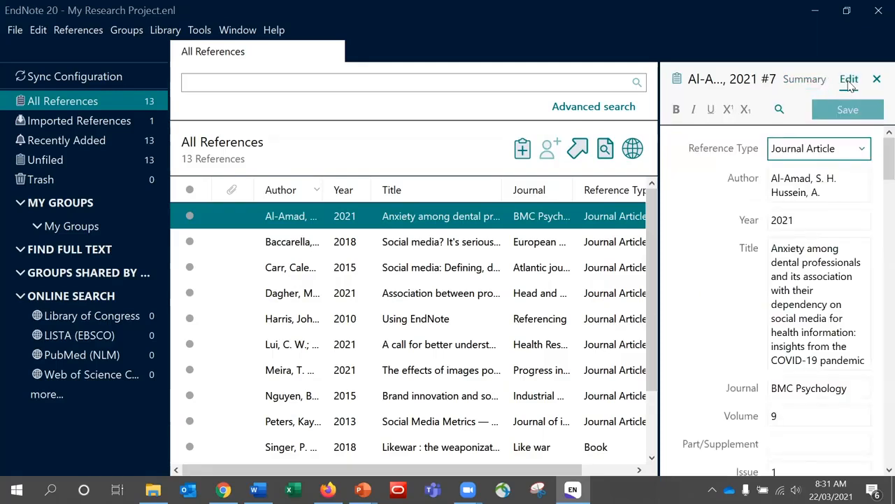
pyautogui.moveTo(887, 171); pyautogui.dragTo(873, 160)
# Create a new group named Facebook under My Groups.
pyautogui.rightClick(69, 205)
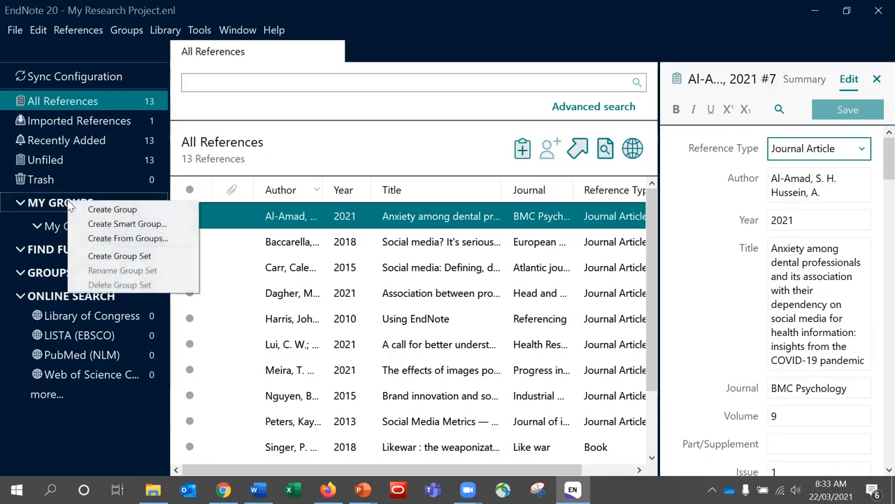
pyautogui.click(109, 210)
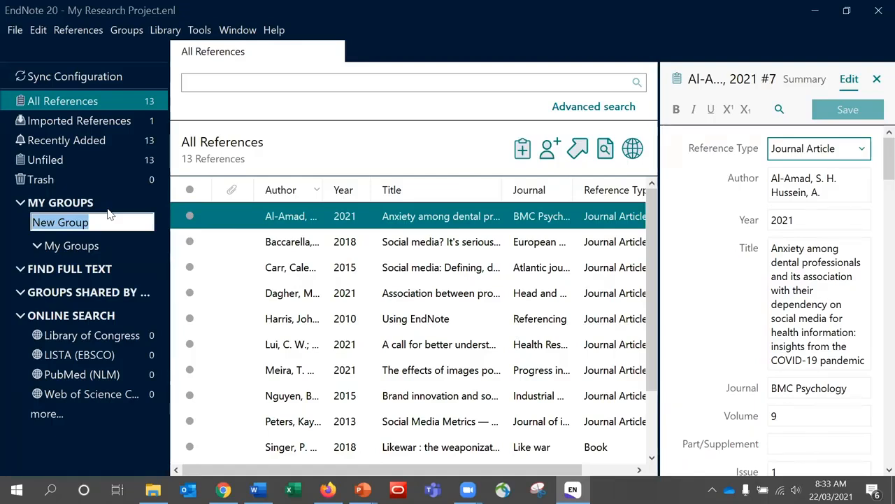
pyautogui.write('Facebook')
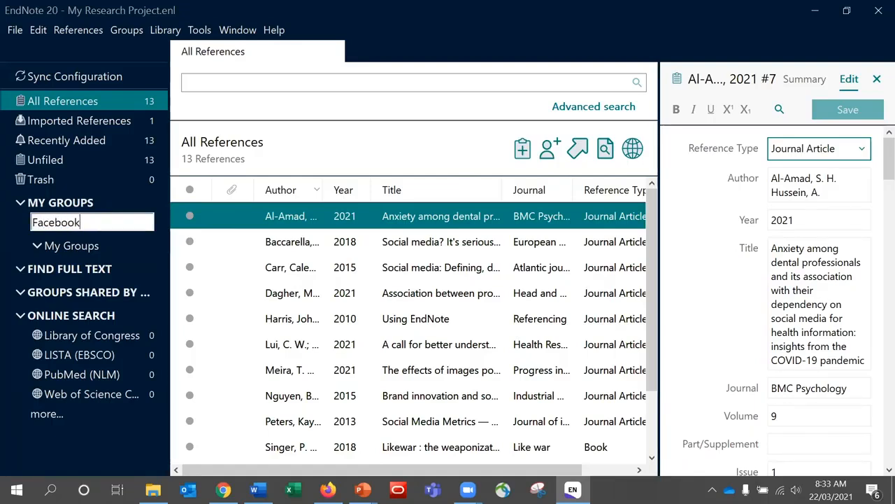
pyautogui.press('Return')
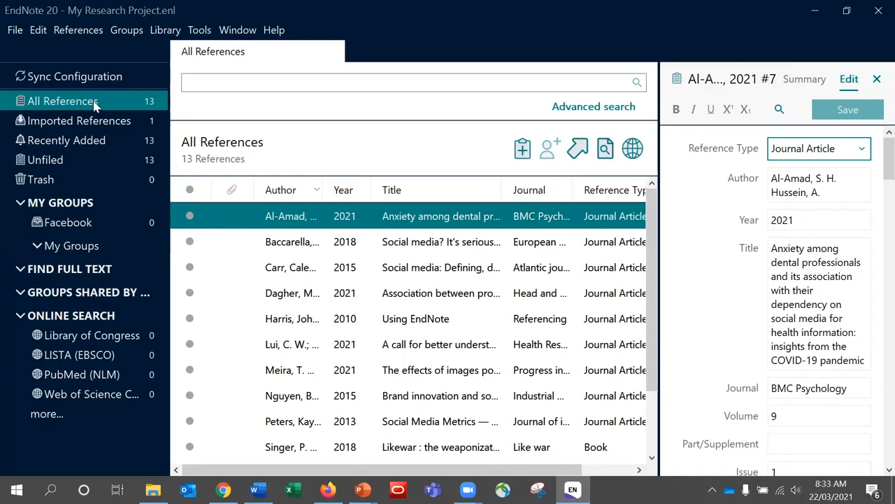
# Add the 2021 BMC Psychology, Head and Face, and Progress in Orthodontics articles to the Facebook group.
pyautogui.keyDown('ctrl'); pyautogui.click(268, 292); pyautogui.keyUp('ctrl')
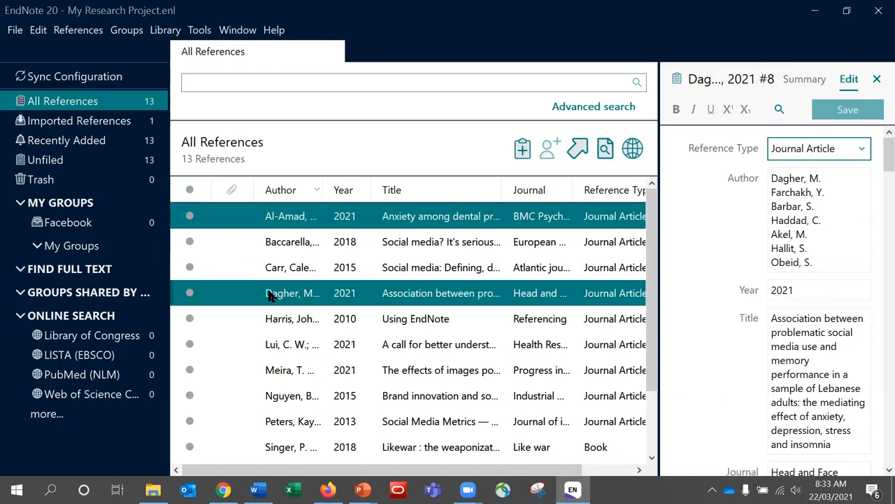
pyautogui.keyDown('ctrl'); pyautogui.click(281, 376); pyautogui.keyUp('ctrl')
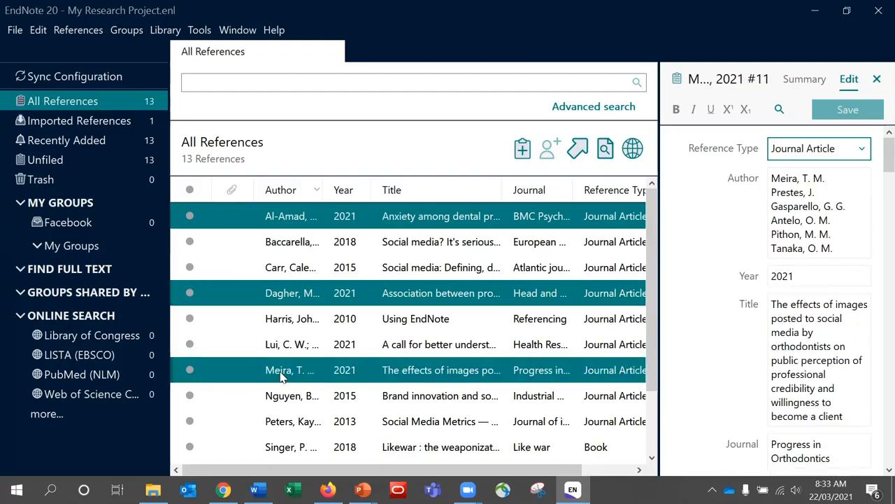
pyautogui.moveTo(227, 223); pyautogui.dragTo(89, 231)
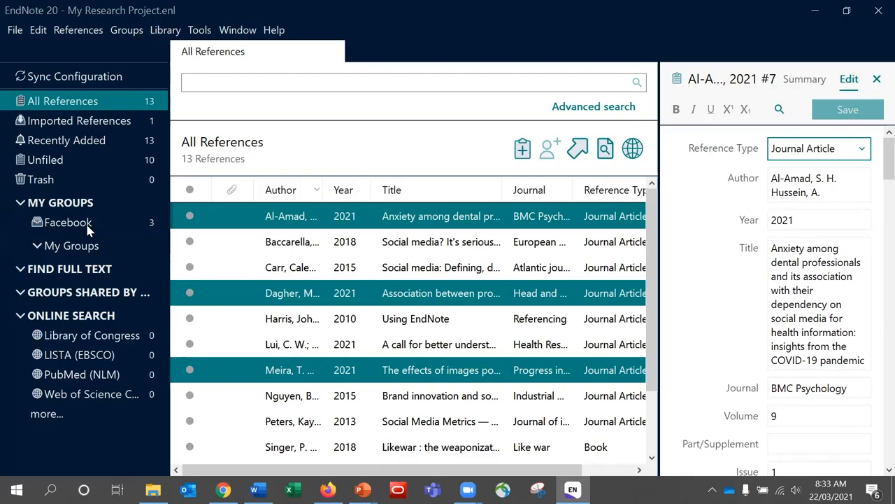
pyautogui.rightClick(214, 224)
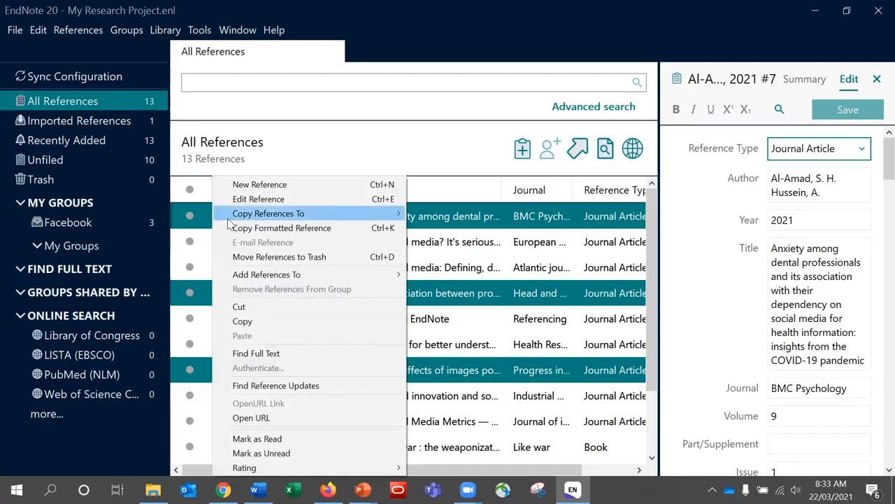
pyautogui.moveTo(241, 223)
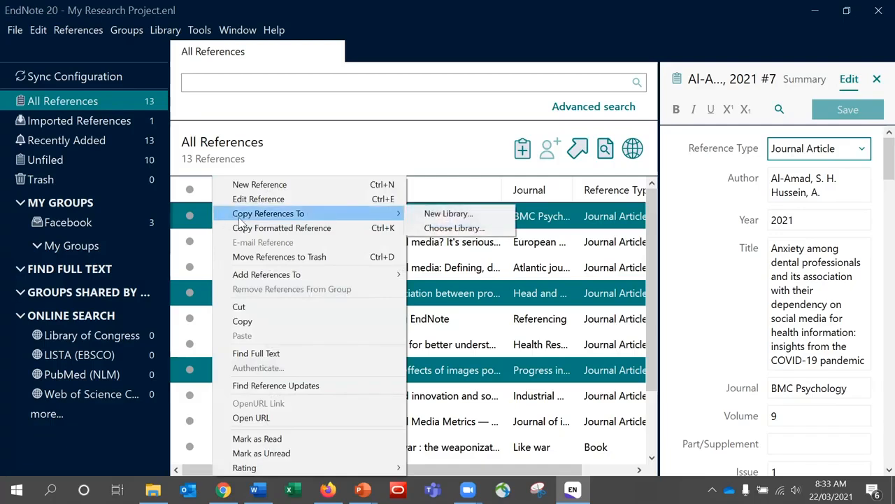
pyautogui.moveTo(252, 280)
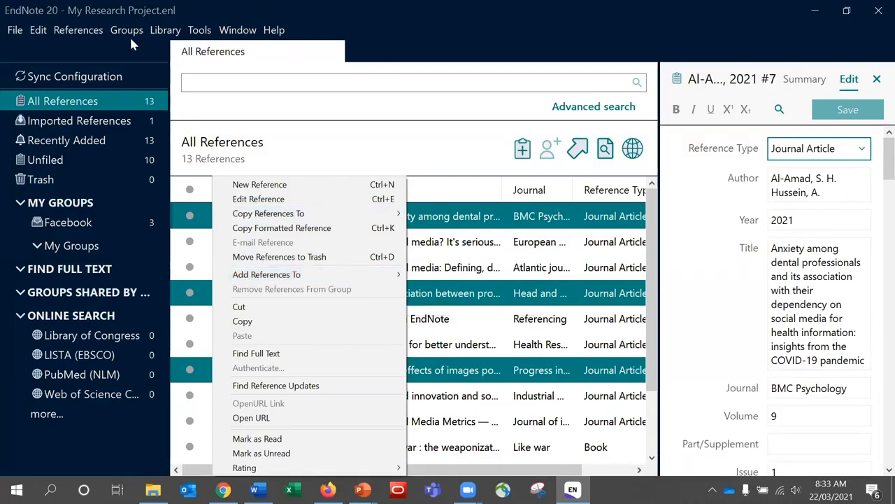
pyautogui.click(201, 234)
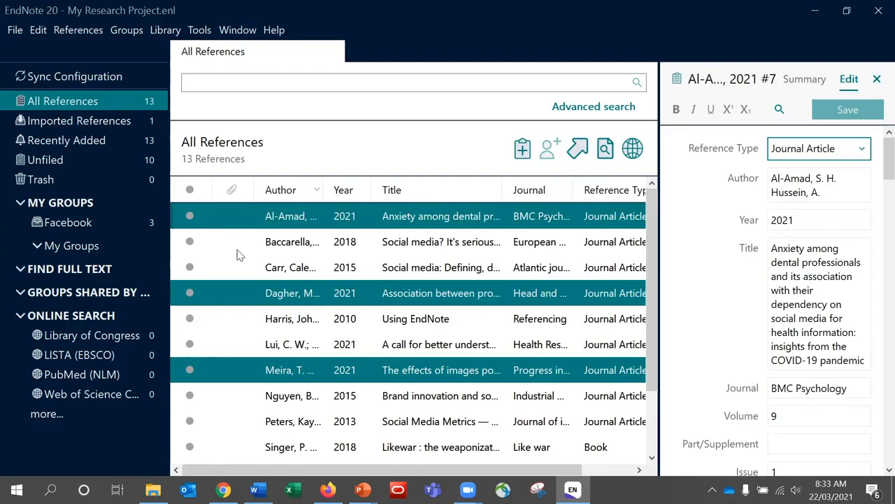
# Create a new group set named Thesis under My Groups.
pyautogui.rightClick(72, 205)
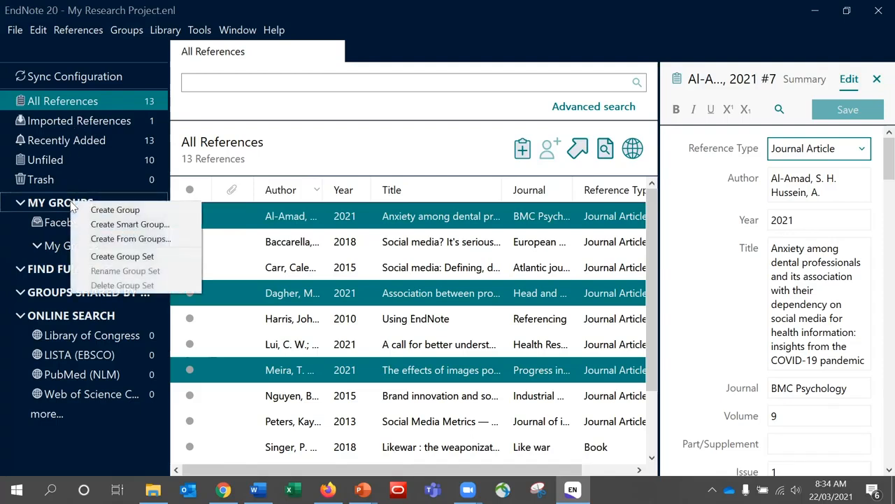
pyautogui.click(123, 256)
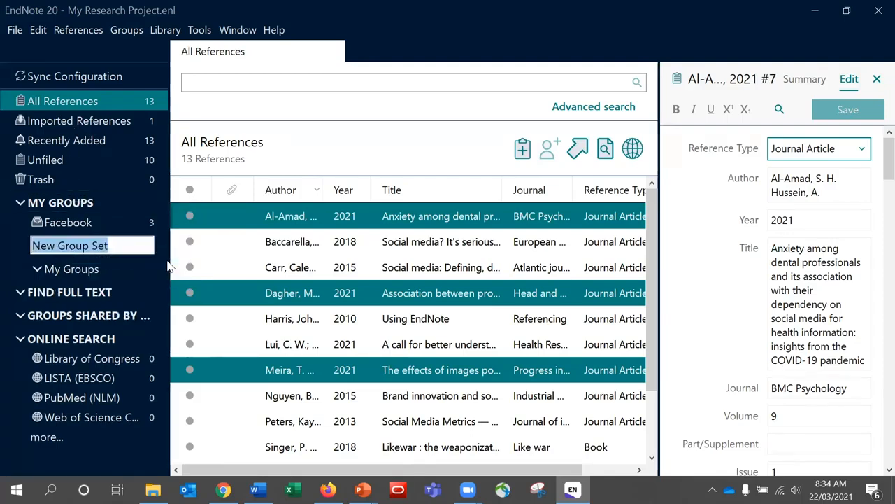
pyautogui.write('Thesis')
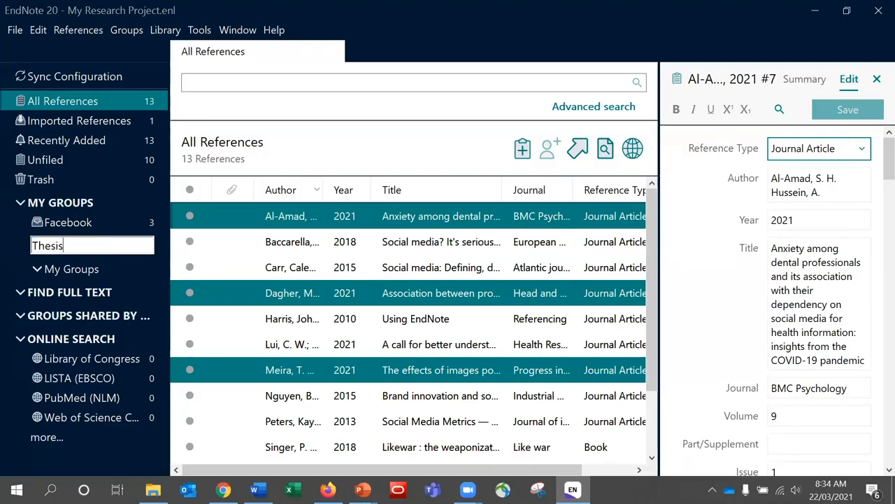
pyautogui.press('Return')
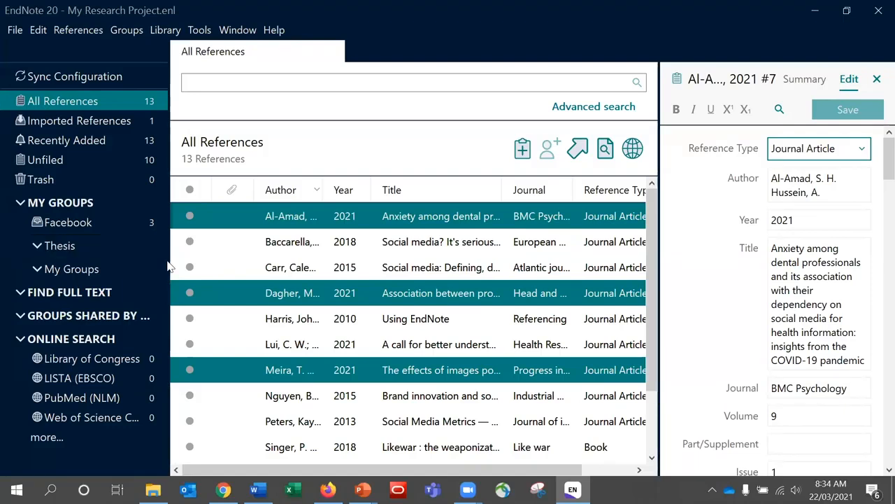
# Create another group set named Introduction below the Thesis group set.
pyautogui.rightClick(67, 252)
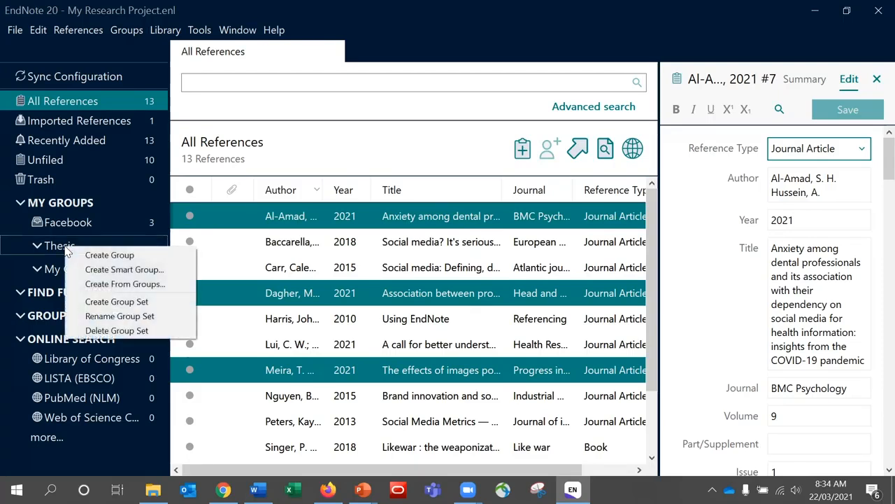
pyautogui.click(153, 302)
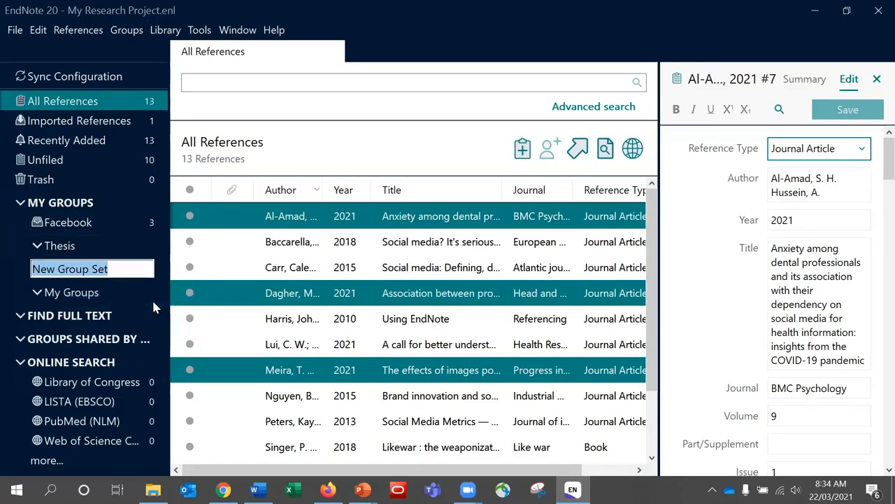
pyautogui.write('Int')
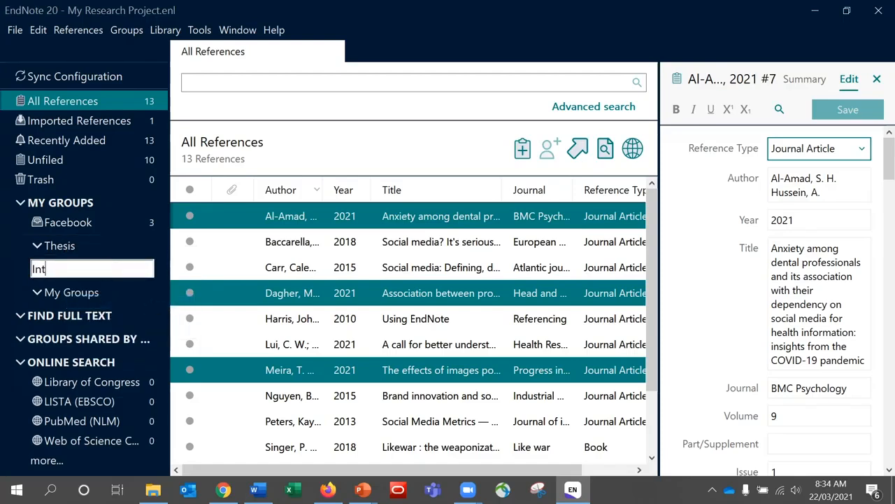
pyautogui.write('roduction')
pyautogui.press('Return')
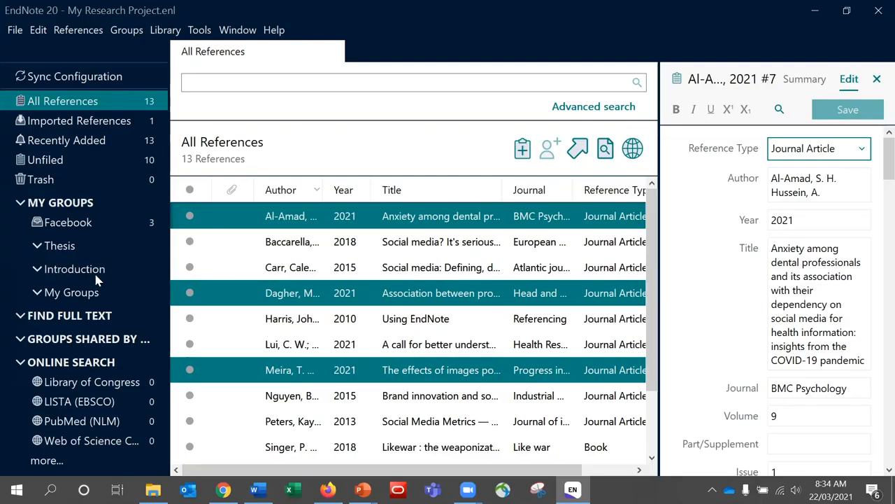
# Create a group named Introduction inside the Thesis group set.
pyautogui.rightClick(70, 253)
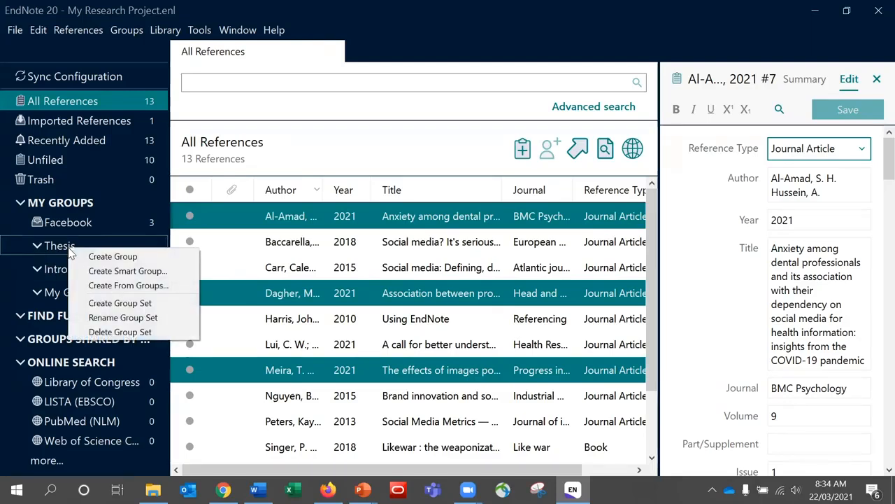
pyautogui.click(88, 258)
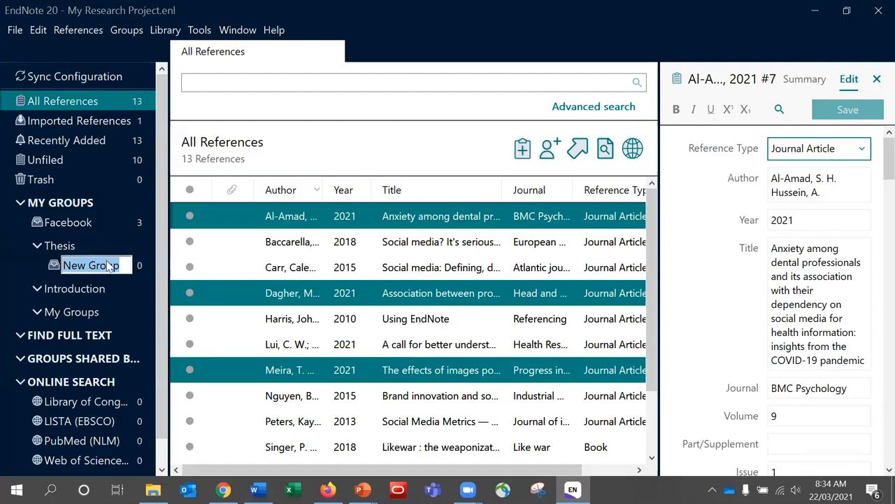
pyautogui.write('Introd')
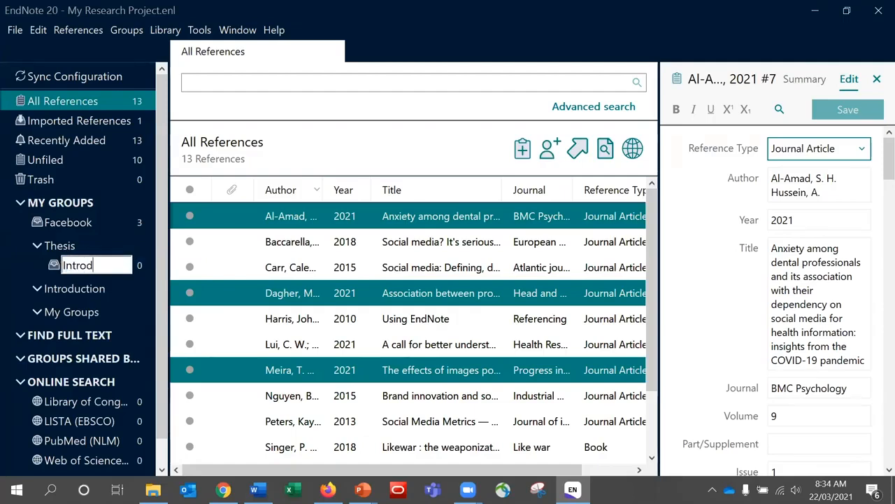
pyautogui.write('uction')
pyautogui.press('Return')
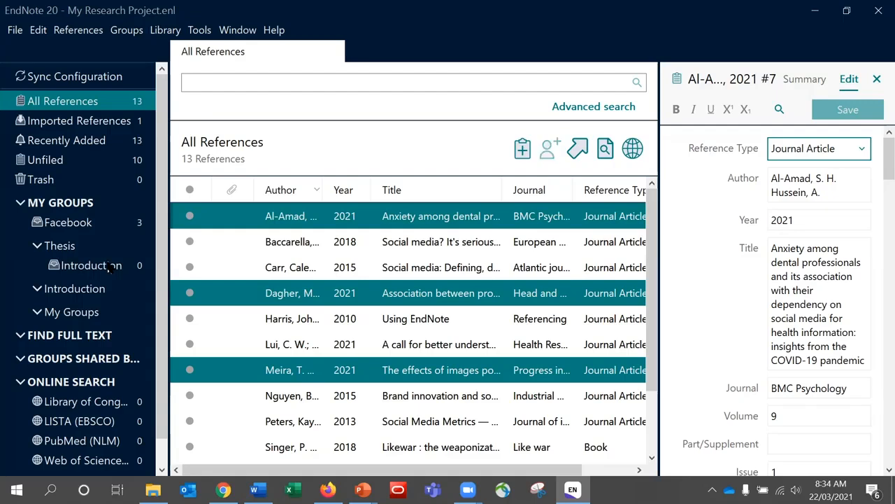
# Add a second group named Discussion to the Thesis group set.
pyautogui.rightClick(72, 250)
pyautogui.click(96, 257)
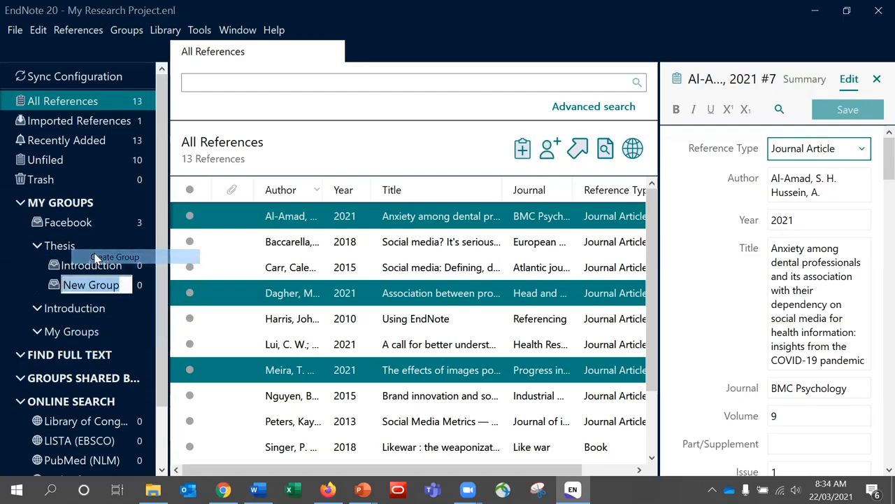
pyautogui.write('Discussion')
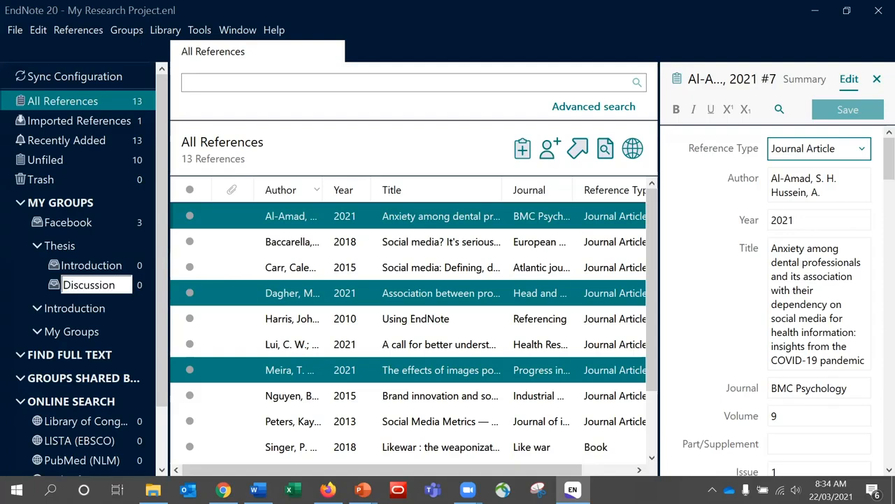
pyautogui.press('Return')
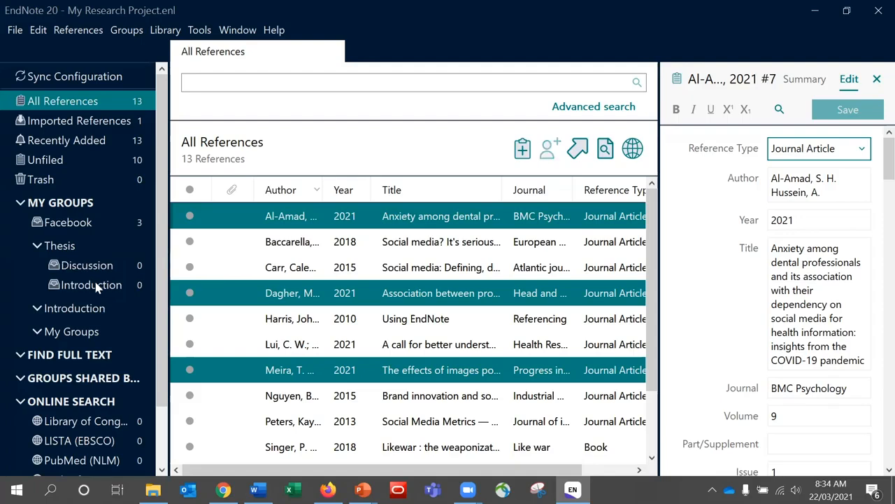
# Add Using EndNote to the Discussion group and Social media: Defining, developing, and divining to the Introduction group within Thesis.
pyautogui.click(278, 320)
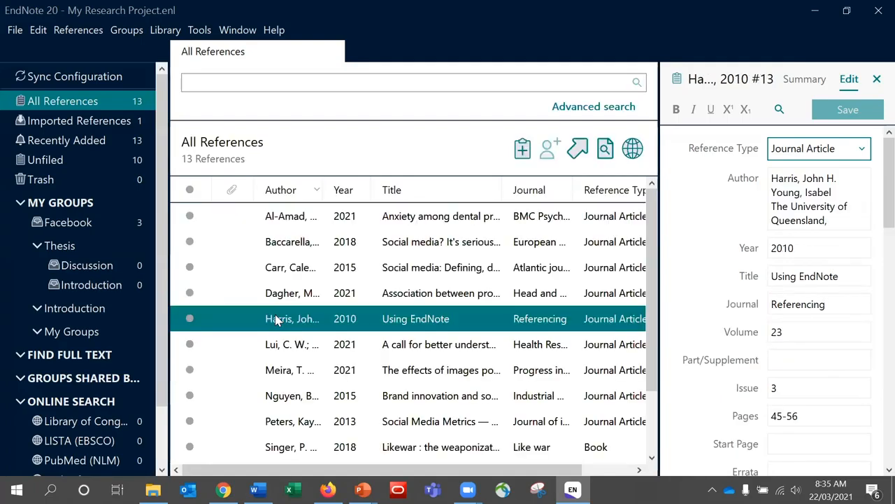
pyautogui.moveTo(277, 321); pyautogui.dragTo(109, 268)
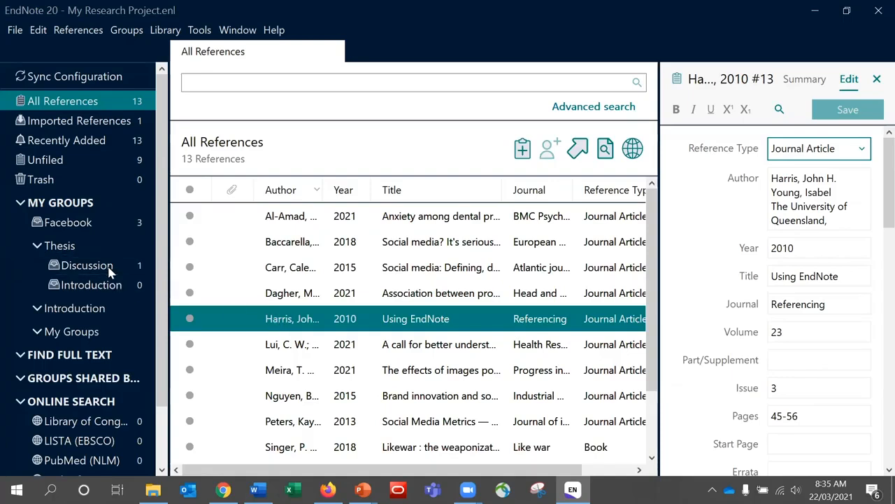
pyautogui.click(277, 274)
pyautogui.moveTo(275, 273); pyautogui.dragTo(108, 285)
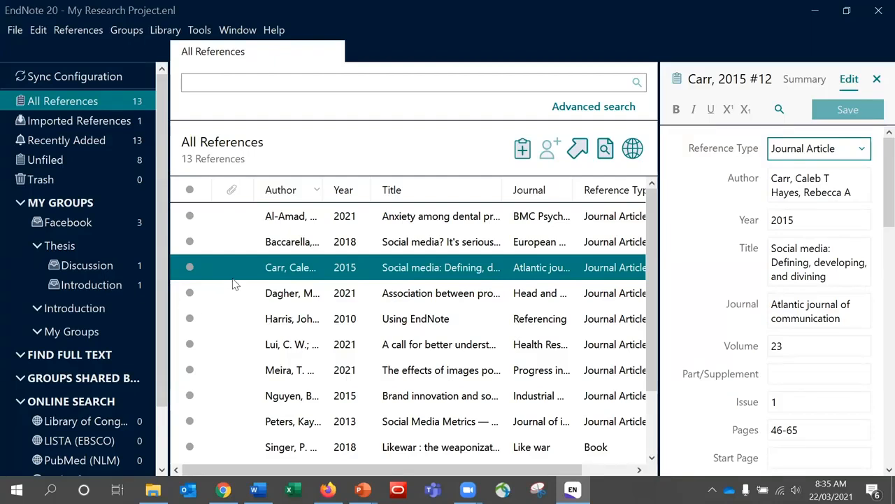
# Check which groups the 2015 Social media: Defining, developing, and divining article belongs to in its Reference Summary, and close it.
pyautogui.click(65, 31)
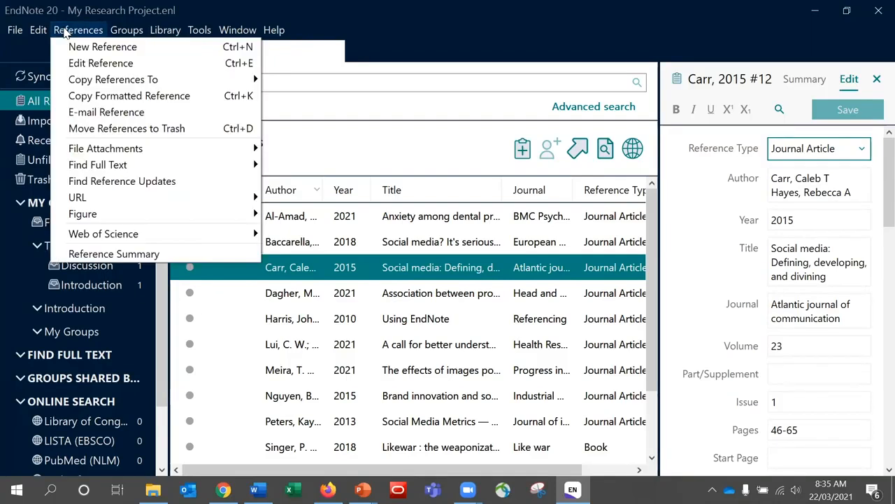
pyautogui.click(175, 259)
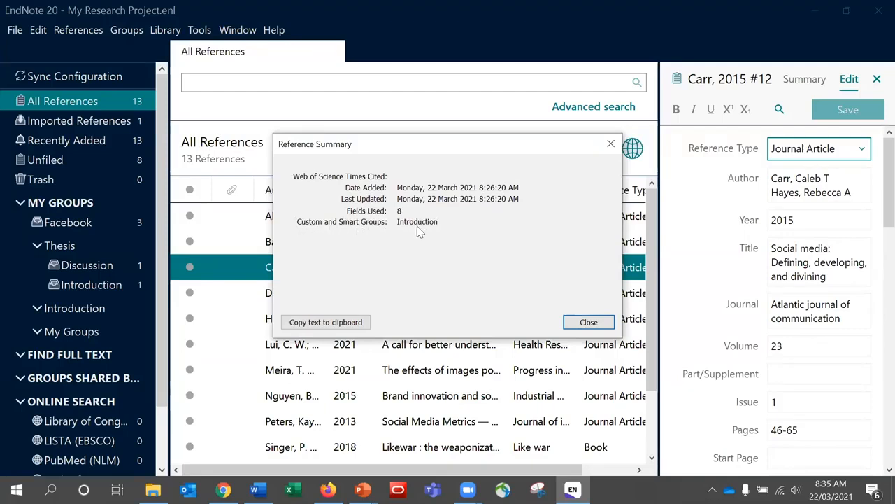
pyautogui.click(589, 322)
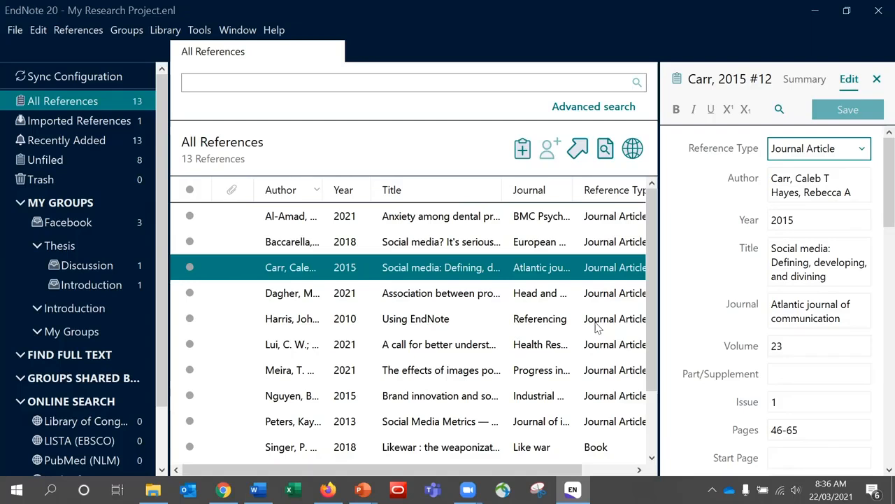
# Attach Manios-Lifestyle.pdf to the 2015 Social media: Defining, developing, and divining article and enlarge the details area of its summary.
pyautogui.click(805, 78)
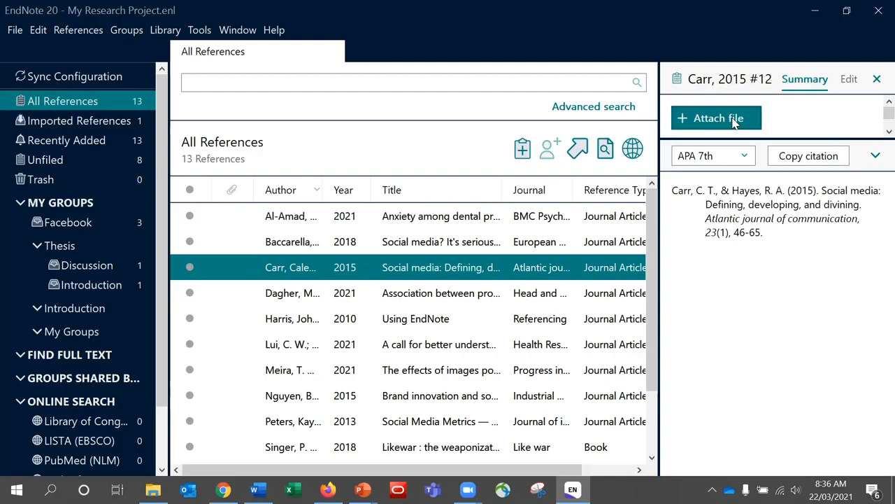
pyautogui.click(850, 81)
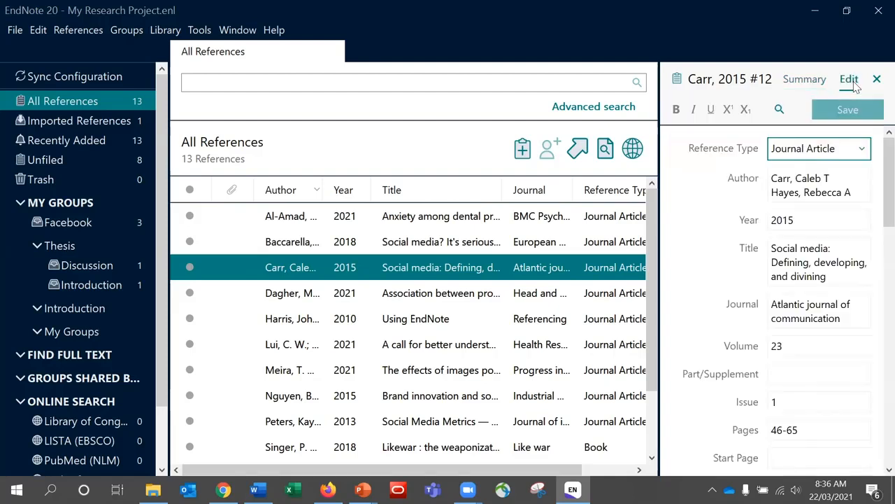
pyautogui.scroll(-2, 873, 181)
pyautogui.scroll(-10, 873, 280)
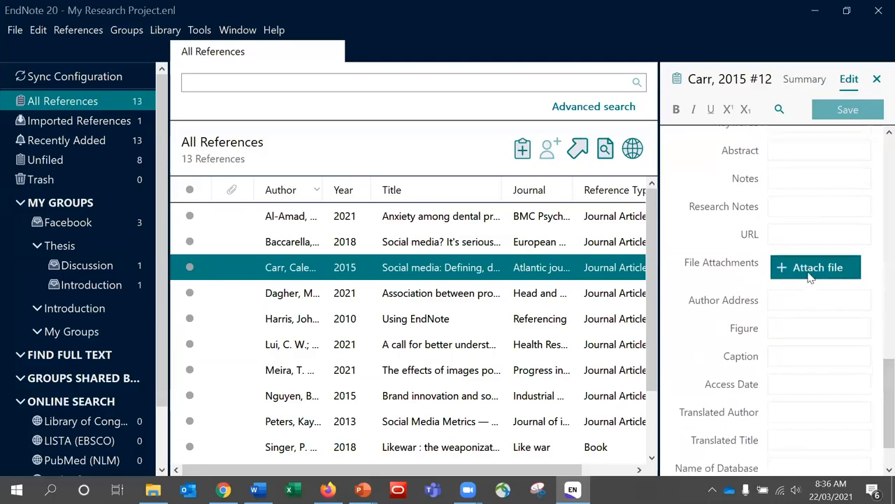
pyautogui.click(811, 269)
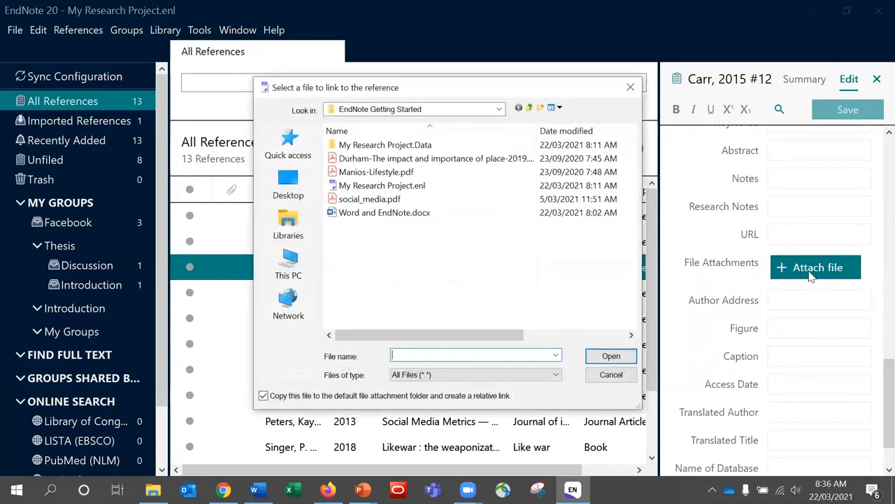
pyautogui.click(399, 174)
pyautogui.click(611, 355)
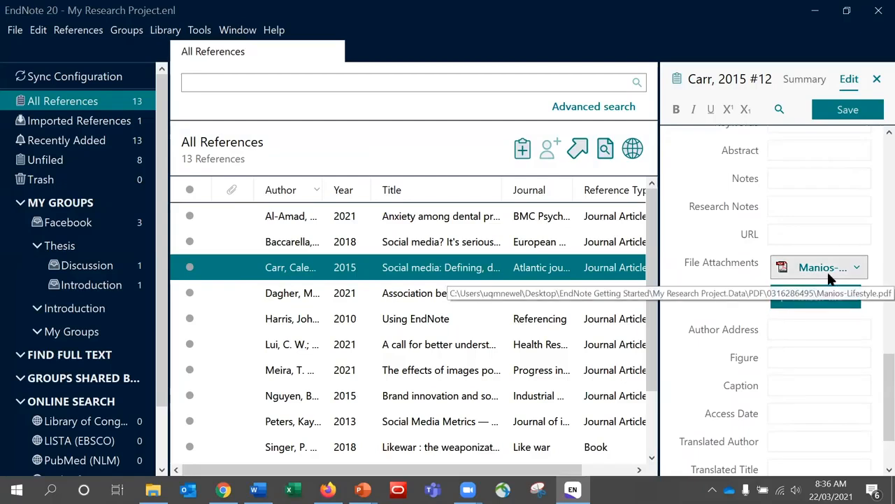
pyautogui.click(806, 80)
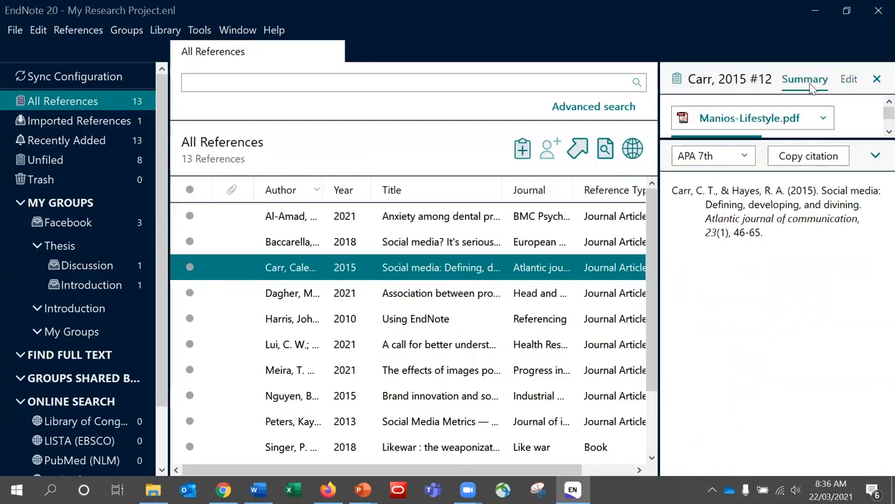
pyautogui.moveTo(853, 139); pyautogui.dragTo(854, 216)
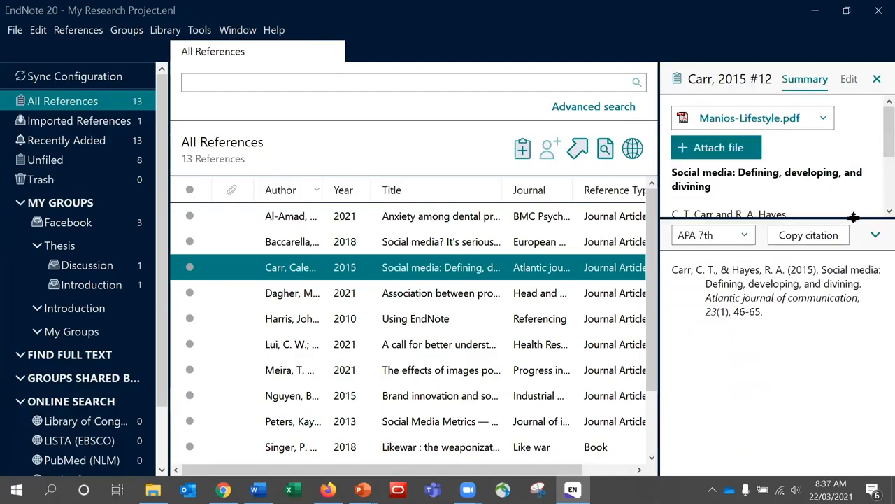
# Open the attached Manios-Lifestyle.pdf to view it in the PDF viewer, and close it.
pyautogui.click(782, 120)
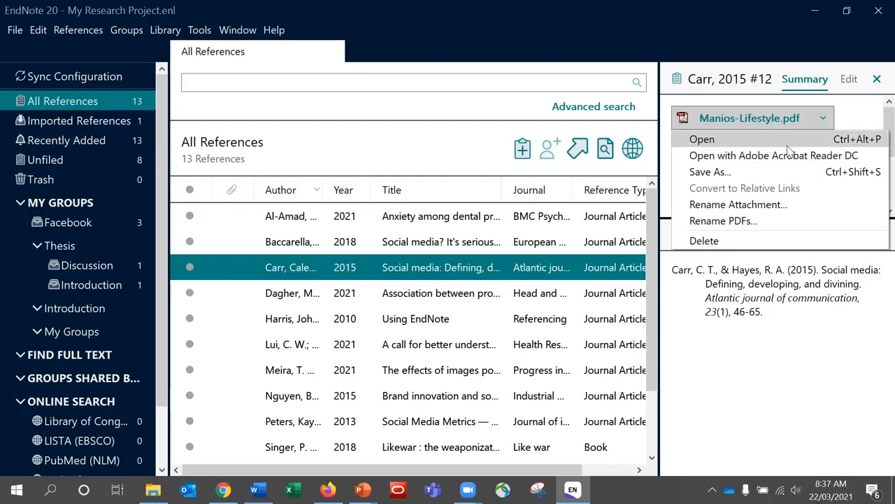
pyautogui.click(789, 144)
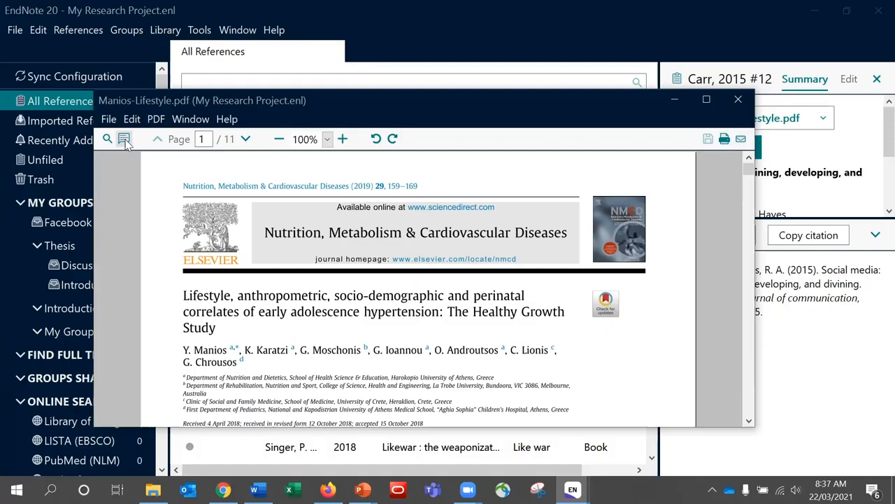
pyautogui.click(738, 102)
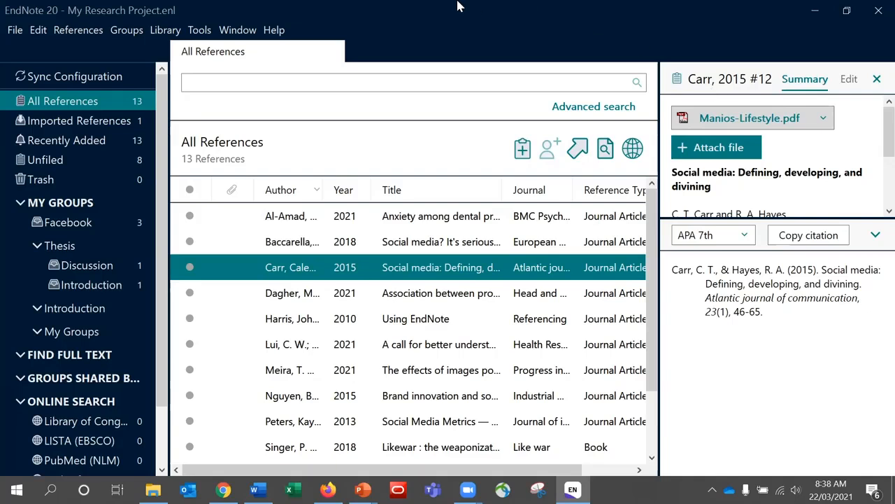
pyautogui.click(16, 31)
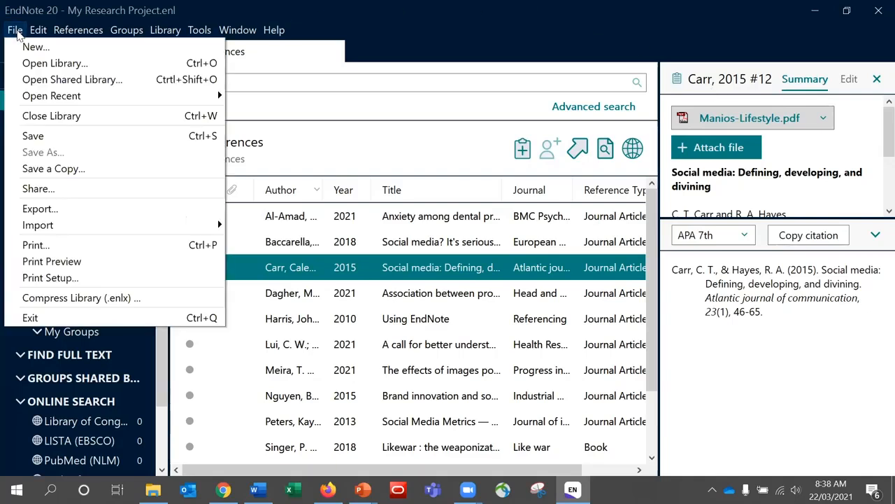
pyautogui.moveTo(81, 225)
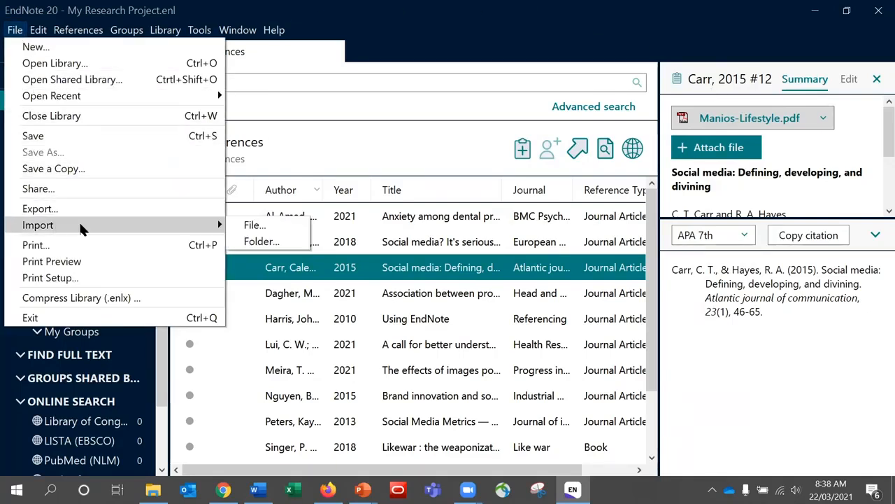
pyautogui.click(246, 235)
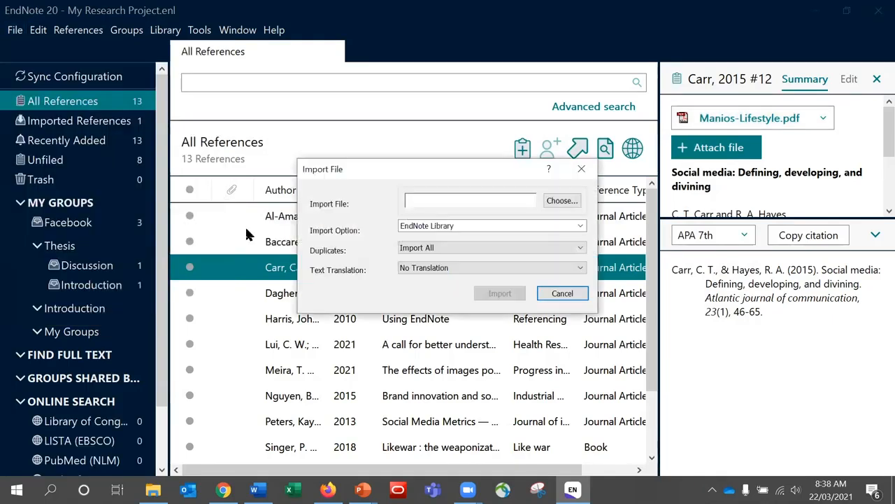
pyautogui.click(564, 294)
# Import Durham-The impact and importance of place-2019.pdf with the PDF import option, saving the pending changes to the open reference.
pyautogui.click(14, 30)
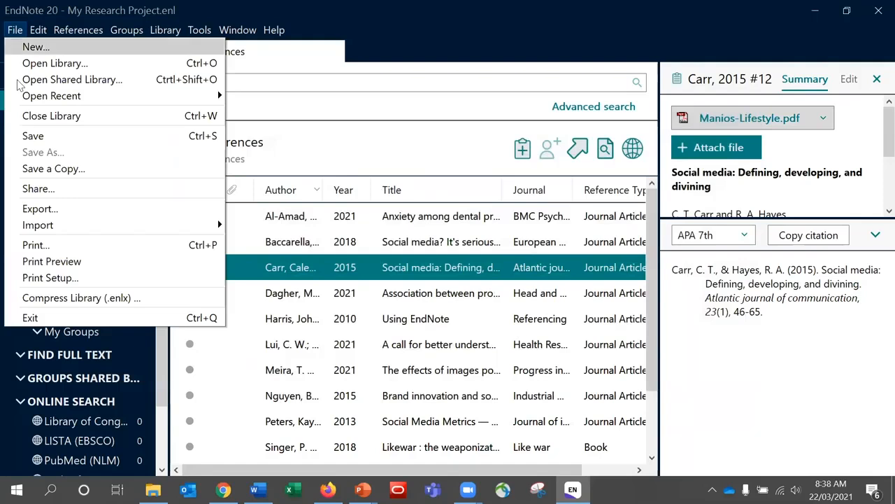
pyautogui.moveTo(46, 233)
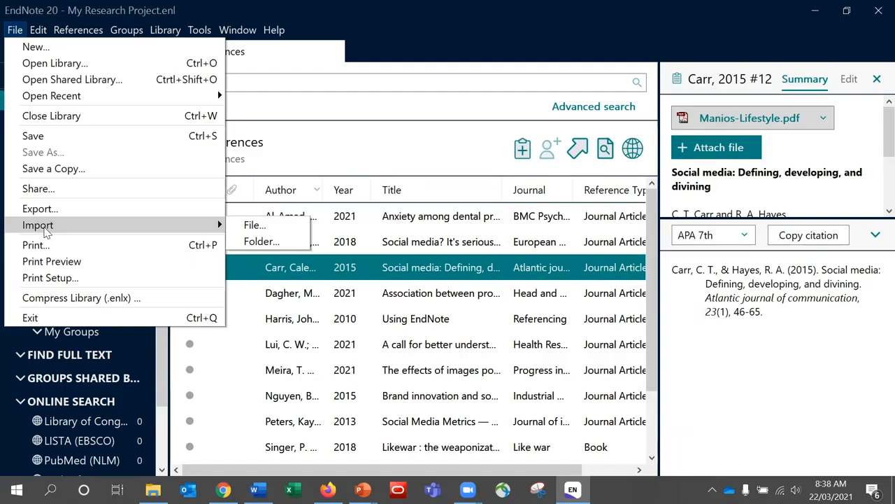
pyautogui.click(253, 226)
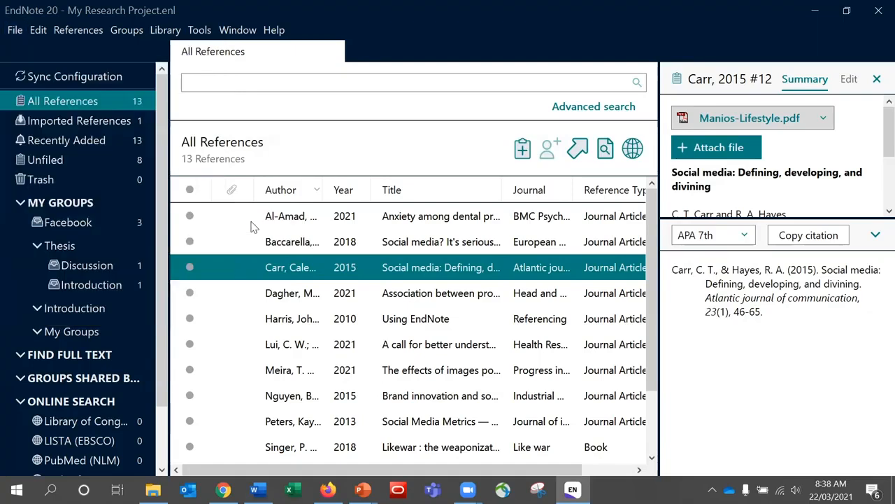
pyautogui.click(563, 203)
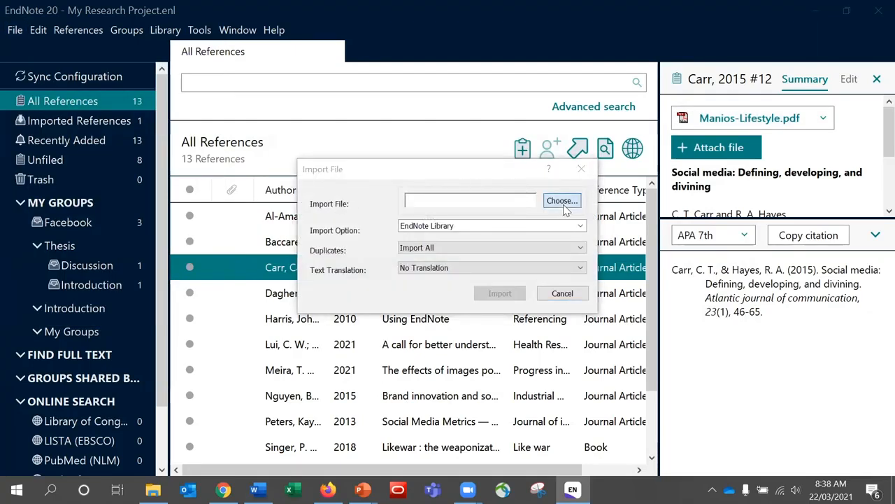
pyautogui.click(550, 197)
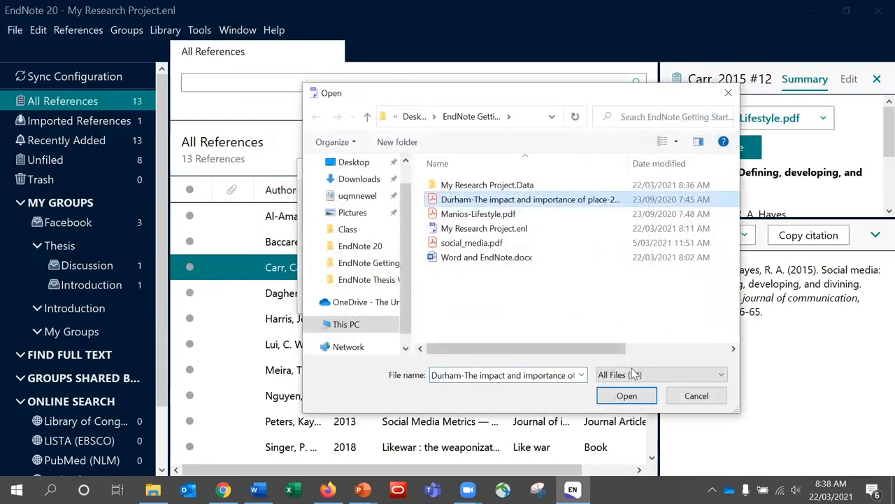
pyautogui.click(625, 395)
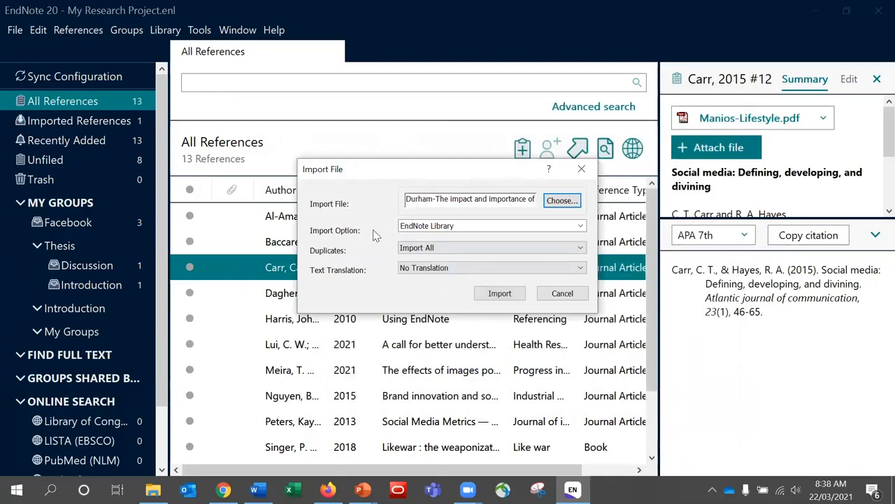
pyautogui.click(443, 226)
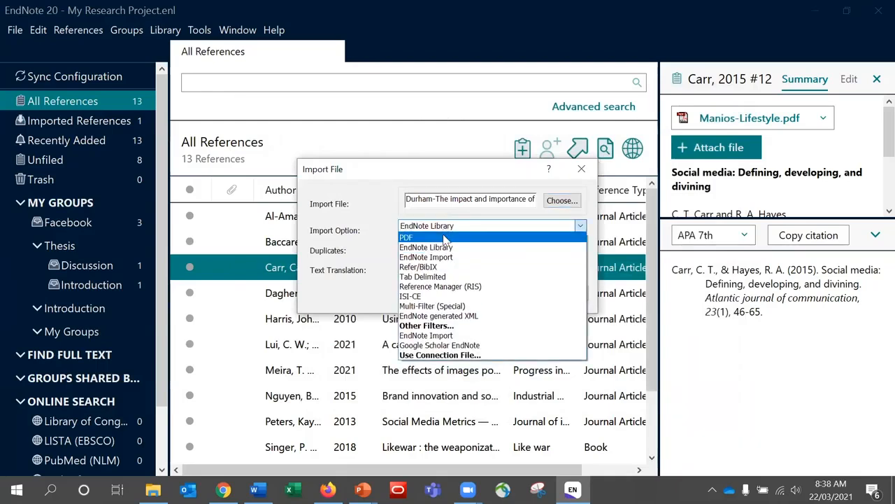
pyautogui.click(445, 240)
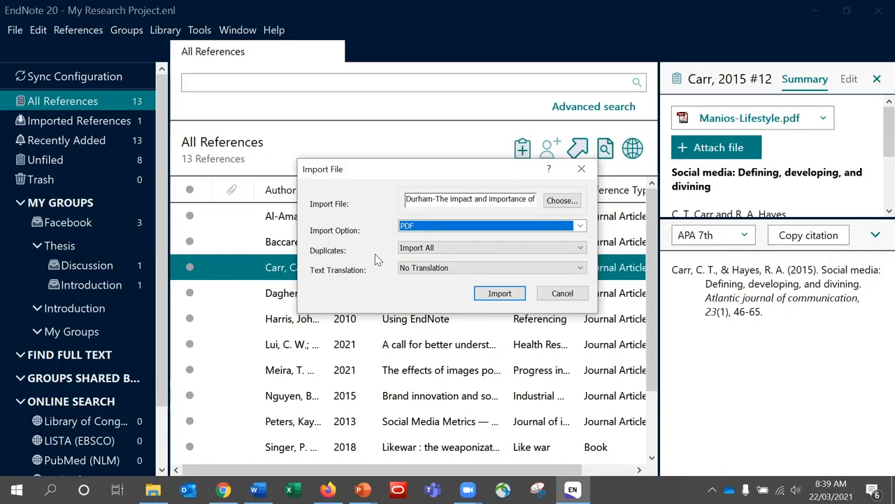
pyautogui.click(500, 295)
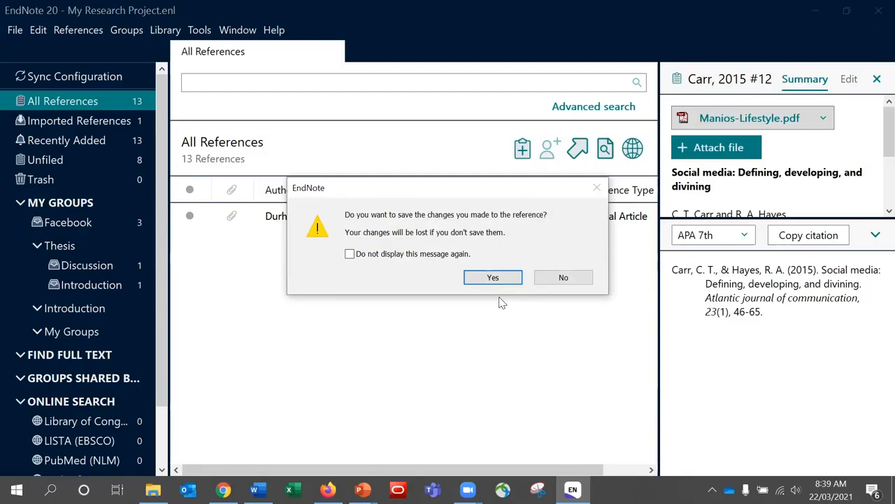
pyautogui.click(494, 277)
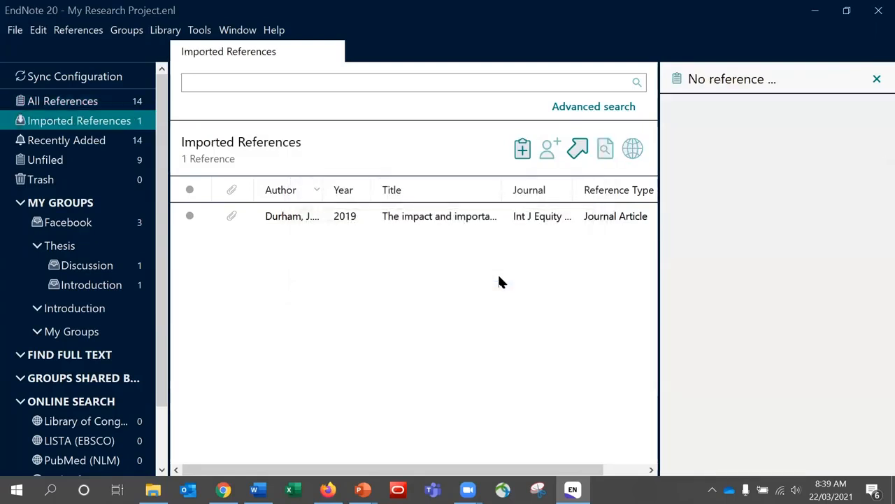
# Examine the citation, the bibliographic fields and the file attachment of the imported 2019 journal article in a widened reference panel.
pyautogui.click(342, 223)
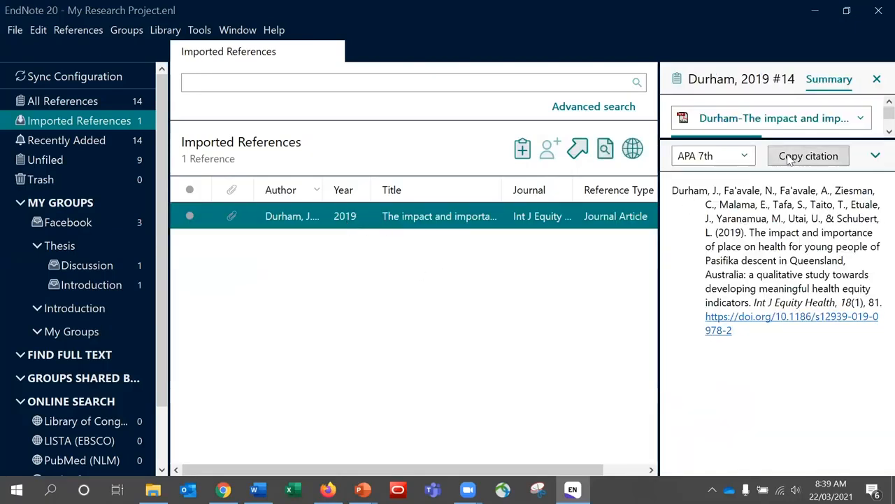
pyautogui.moveTo(659, 88); pyautogui.dragTo(634, 82)
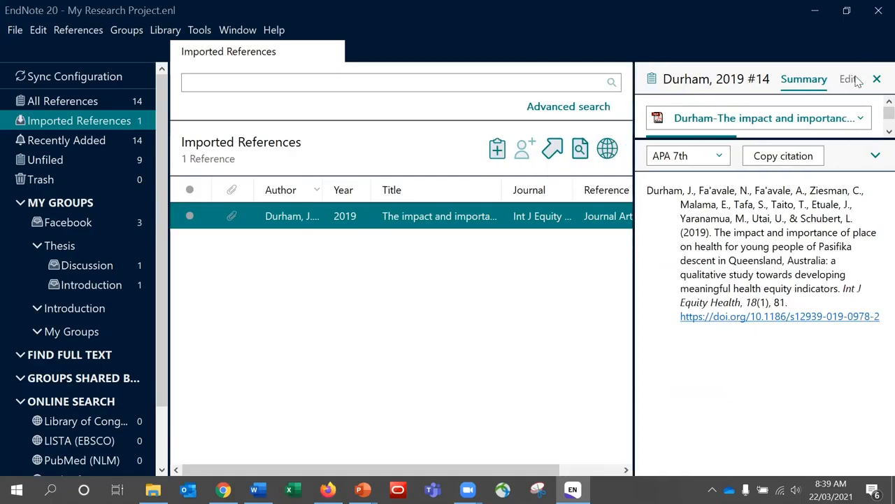
pyautogui.click(853, 80)
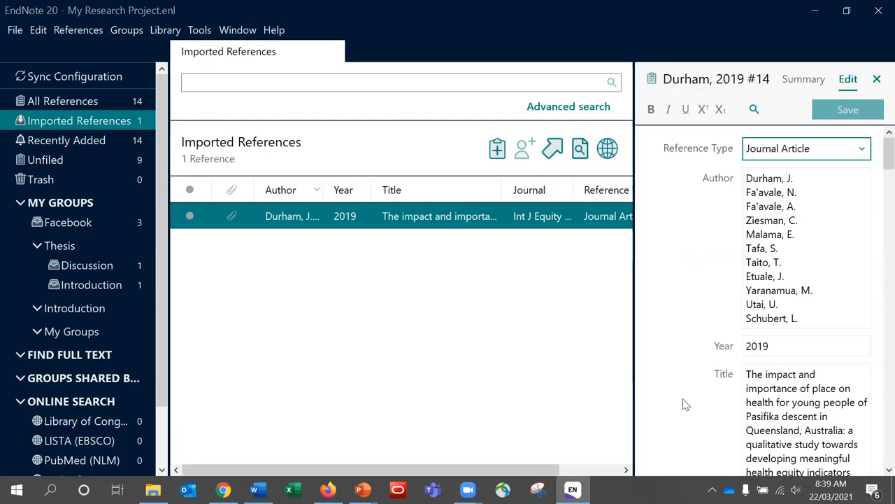
pyautogui.scroll(-2, 874, 170)
pyautogui.scroll(-20, 873, 280)
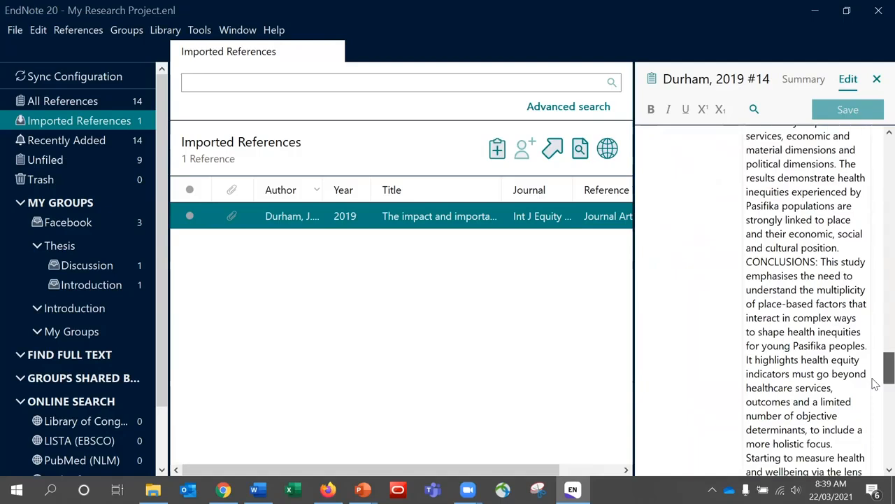
pyautogui.scroll(-5, 873, 384)
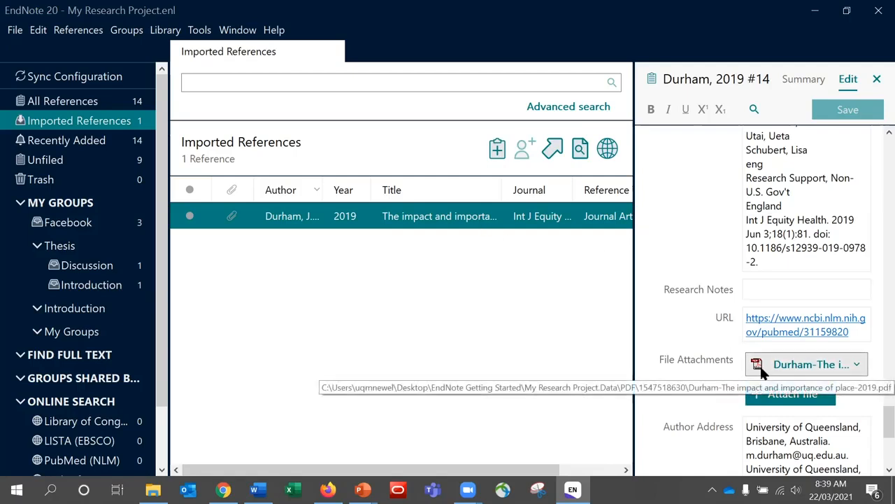
pyautogui.moveTo(877, 435); pyautogui.dragTo(874, 163)
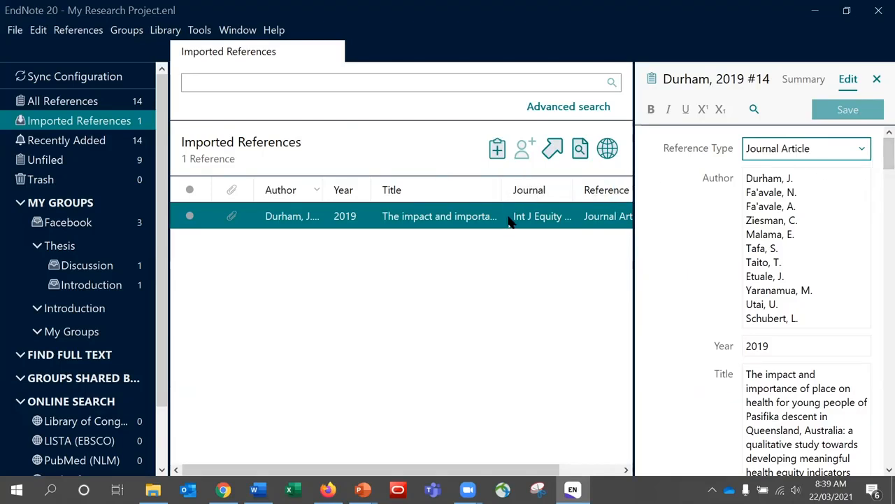
# Find full text for the four consecutive library references from A call for better understanding of social media to Social Media Metrics.
pyautogui.click(89, 105)
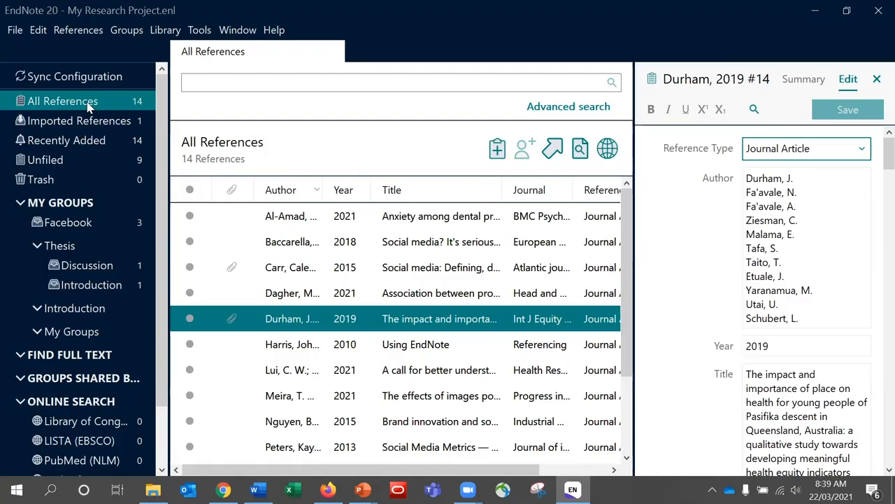
pyautogui.moveTo(163, 369); pyautogui.dragTo(163, 412)
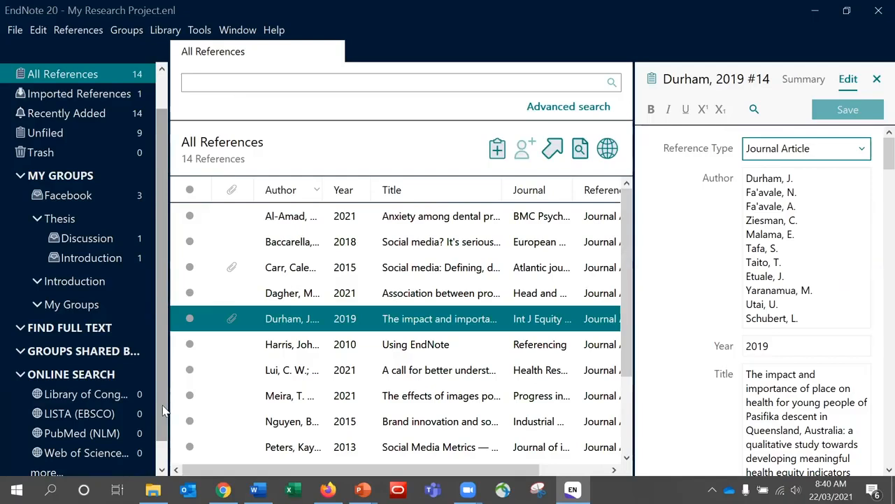
pyautogui.moveTo(632, 288); pyautogui.dragTo(629, 308)
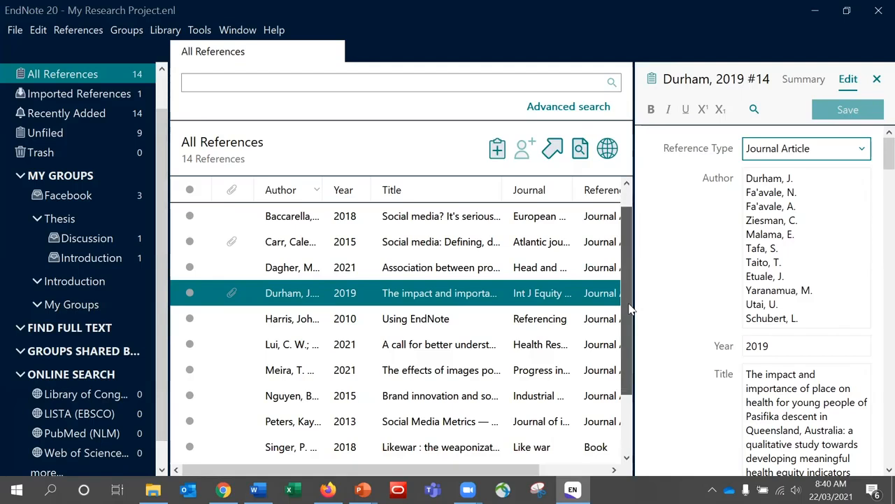
pyautogui.click(439, 346)
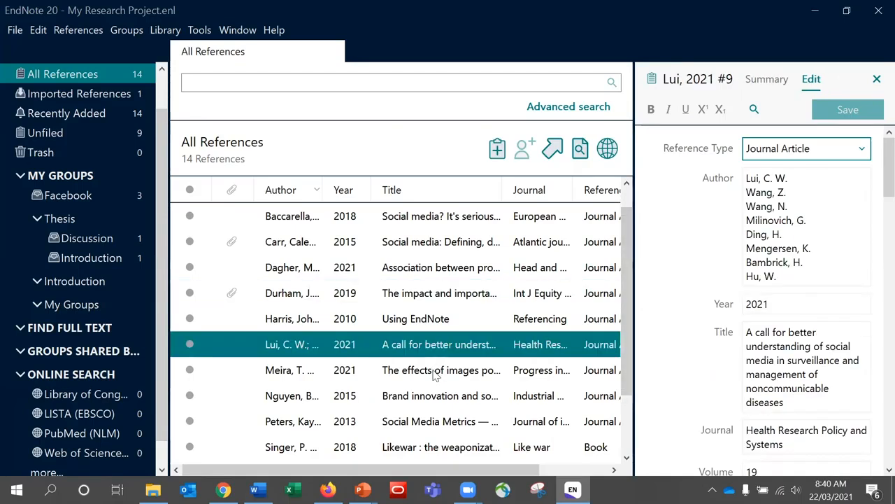
pyautogui.keyDown('shift'); pyautogui.click(437, 374); pyautogui.keyUp('shift')
pyautogui.keyDown('shift'); pyautogui.click(435, 399); pyautogui.keyUp('shift')
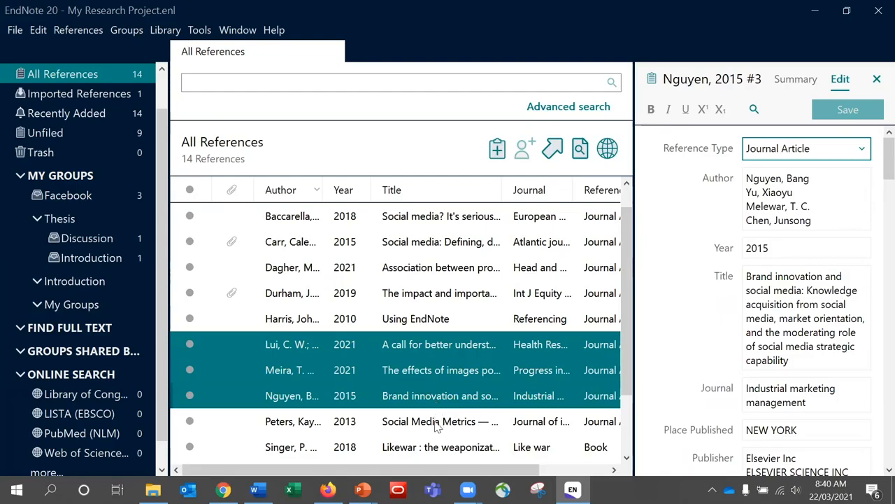
pyautogui.keyDown('shift'); pyautogui.click(436, 422); pyautogui.keyUp('shift')
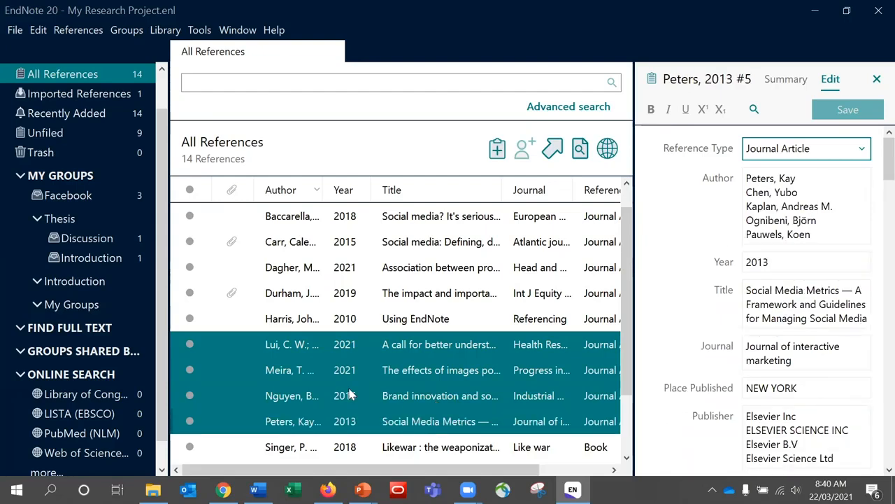
pyautogui.rightClick(235, 376)
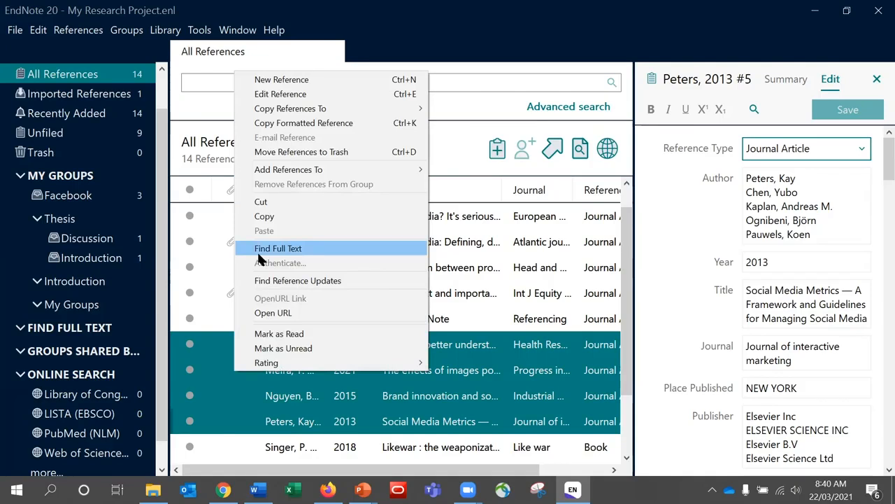
pyautogui.click(93, 36)
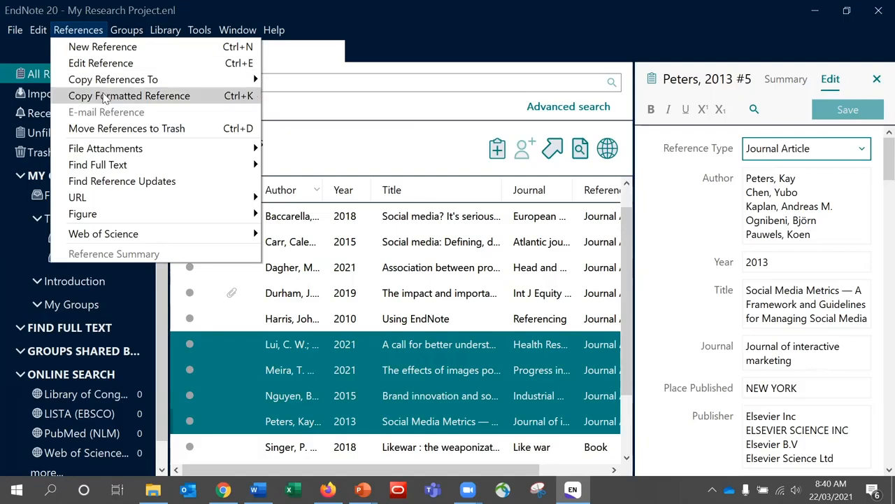
pyautogui.moveTo(118, 172)
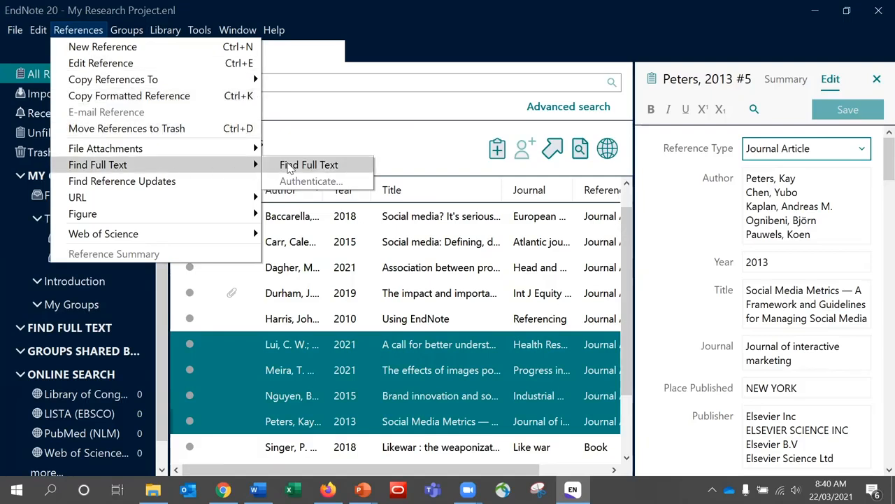
pyautogui.click(292, 165)
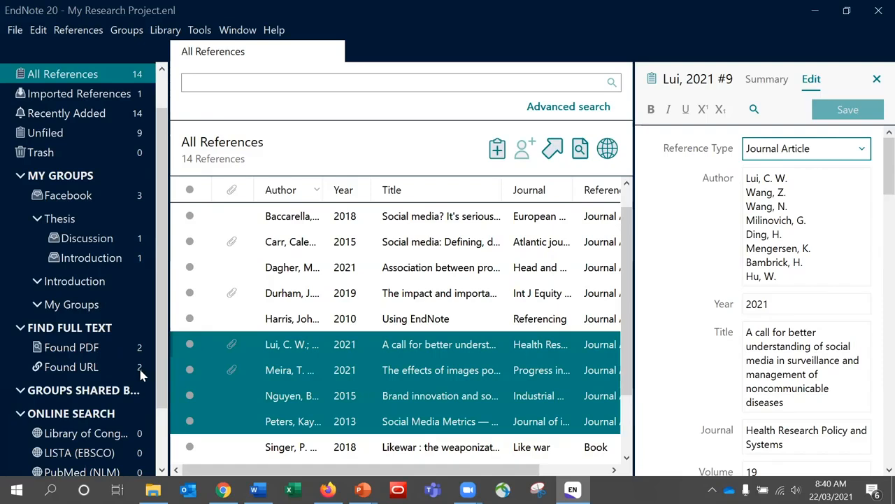
# Check the Found URL and Found PDF groups, and view the summary of A call for better understanding of social media.
pyautogui.click(70, 367)
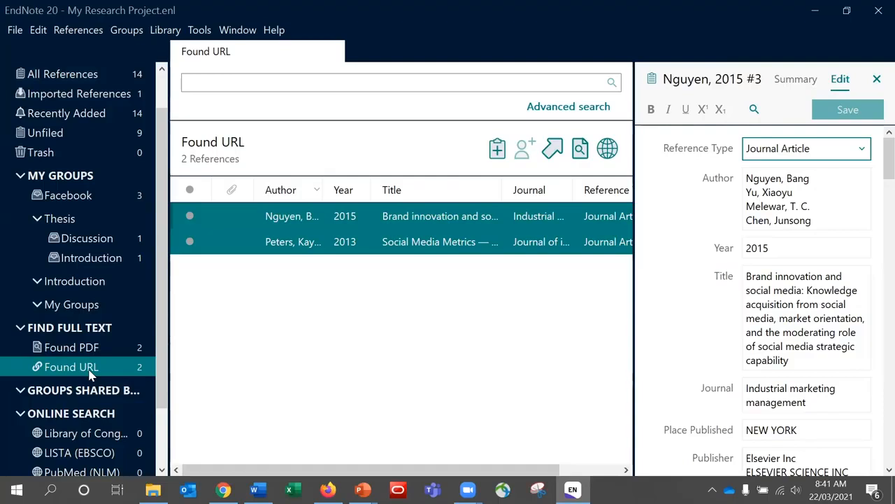
pyautogui.click(96, 353)
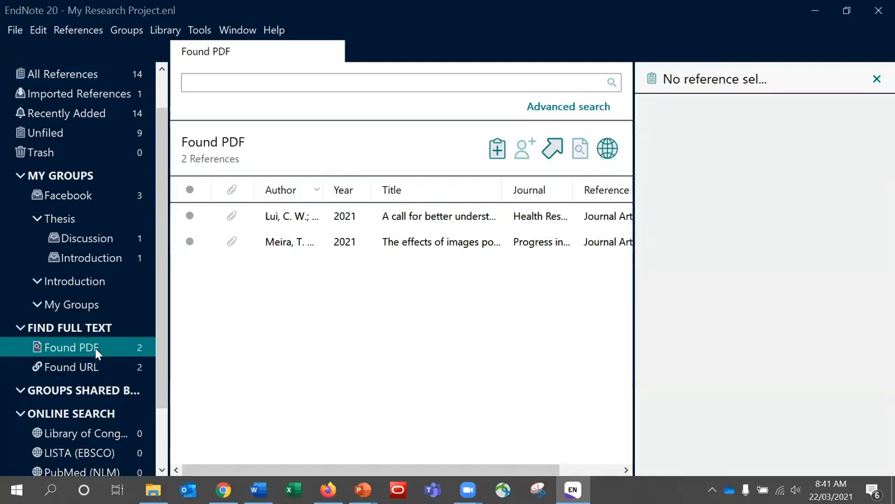
pyautogui.click(298, 218)
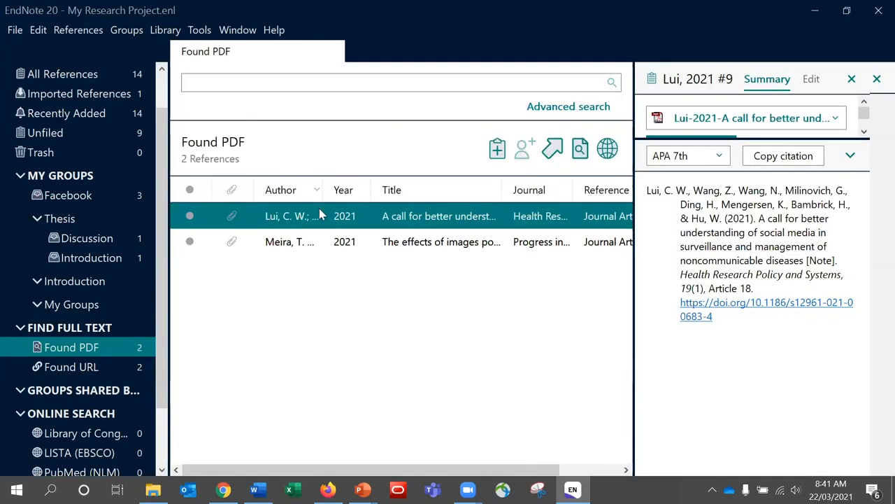
# Return to the full reference list, and switch to Word and EndNote.docx in Word with the insertion point after "prove your point".
pyautogui.click(677, 120)
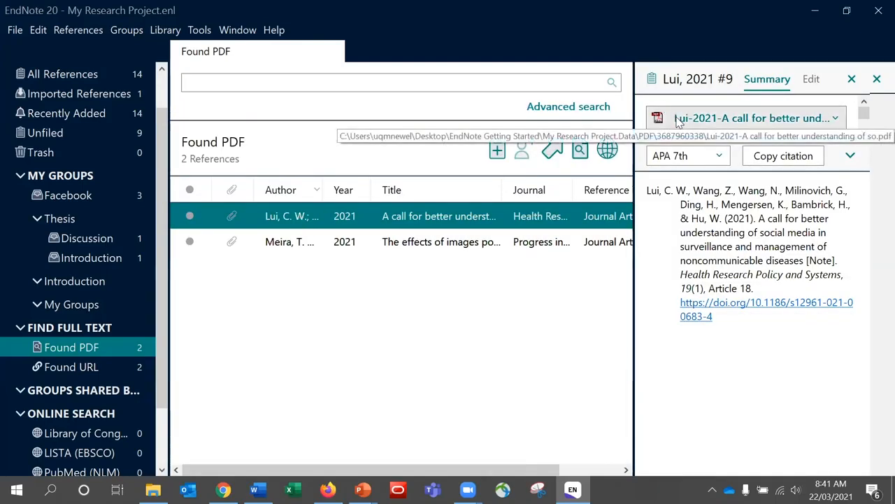
pyautogui.click(63, 75)
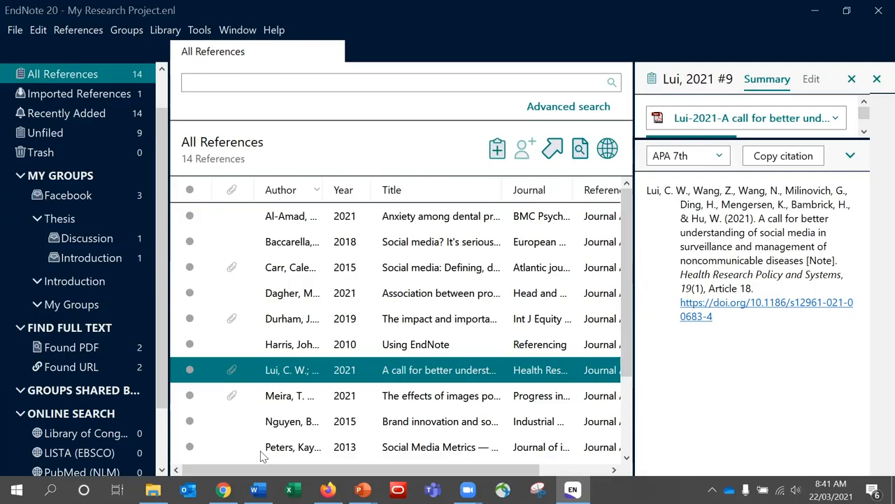
pyautogui.moveTo(255, 490)
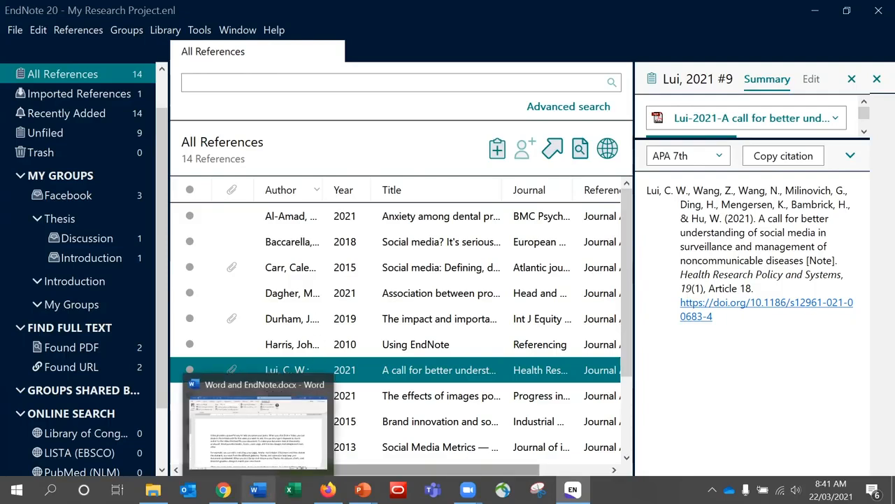
pyautogui.click(255, 427)
pyautogui.click(510, 256)
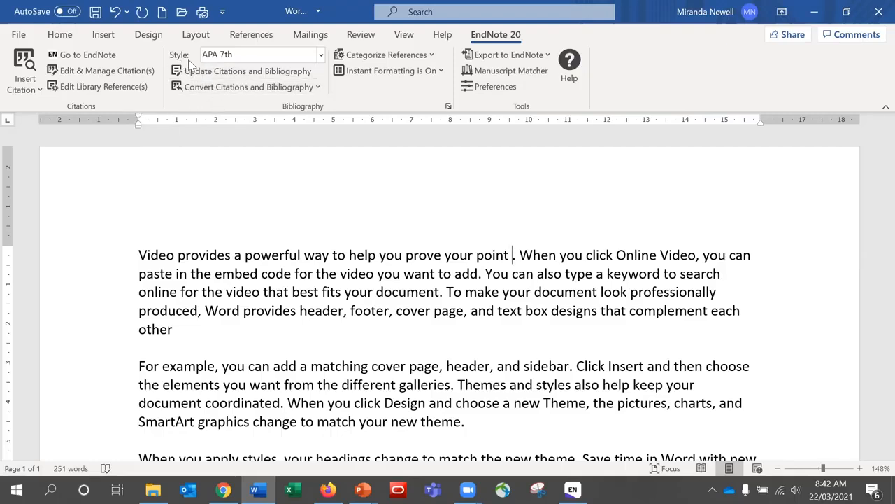
# Browse the complete list of EndNote output styles available in Word, and close it without choosing a style.
pyautogui.click(320, 57)
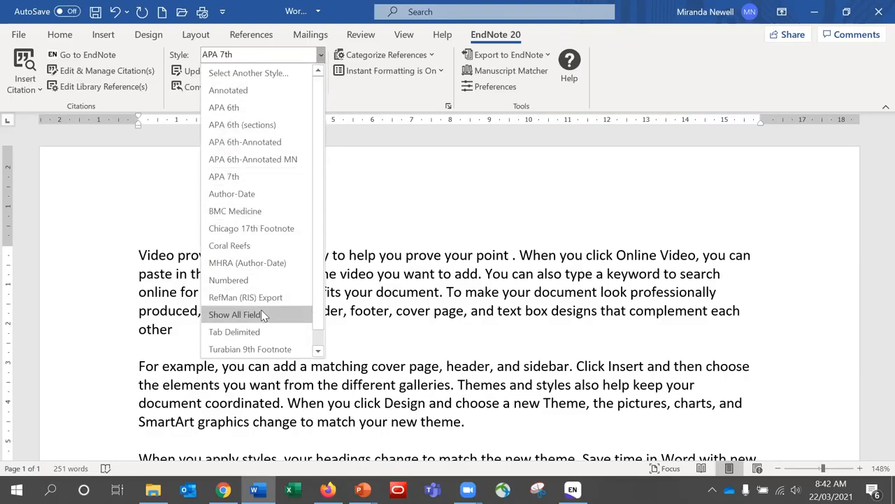
pyautogui.click(246, 79)
pyautogui.click(618, 198)
pyautogui.moveTo(619, 198); pyautogui.dragTo(628, 301)
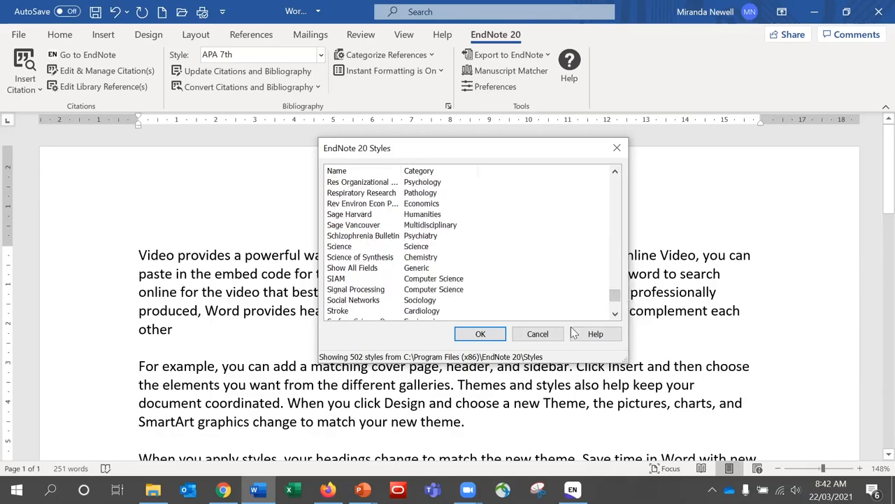
pyautogui.click(550, 339)
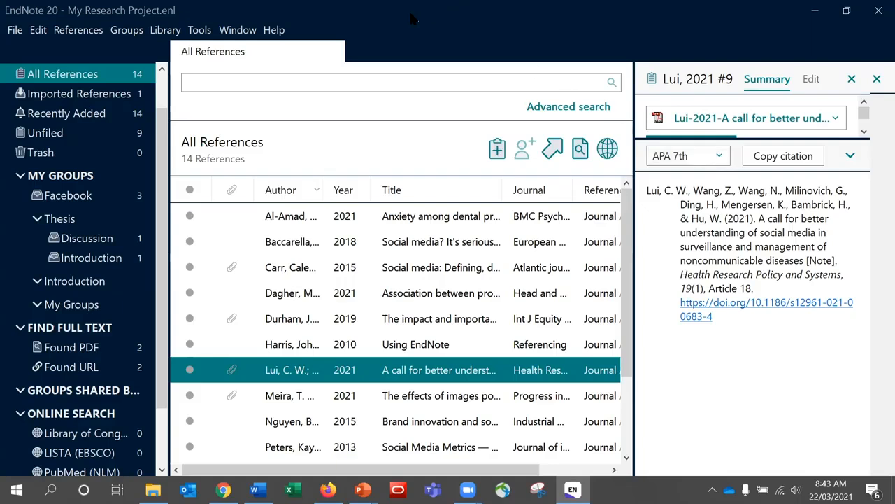
# Switch to Chrome and open the Output Styles page from the EndNote downloads website.
pyautogui.click(270, 32)
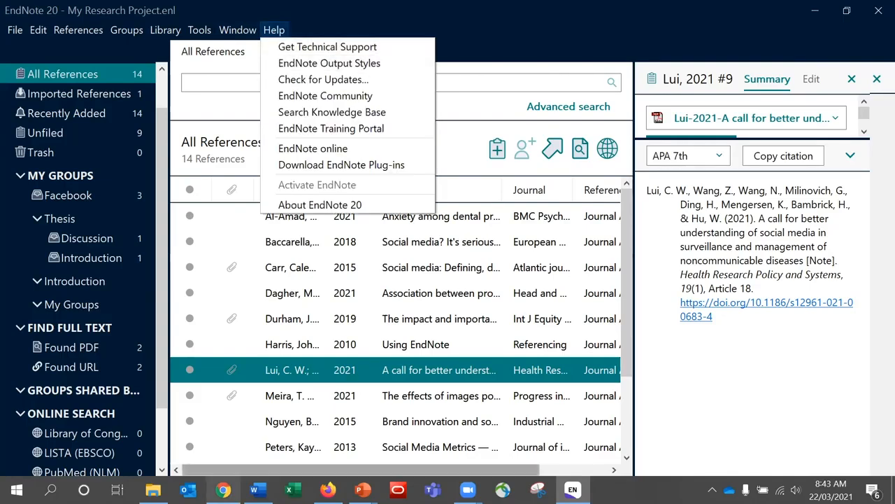
pyautogui.click(224, 489)
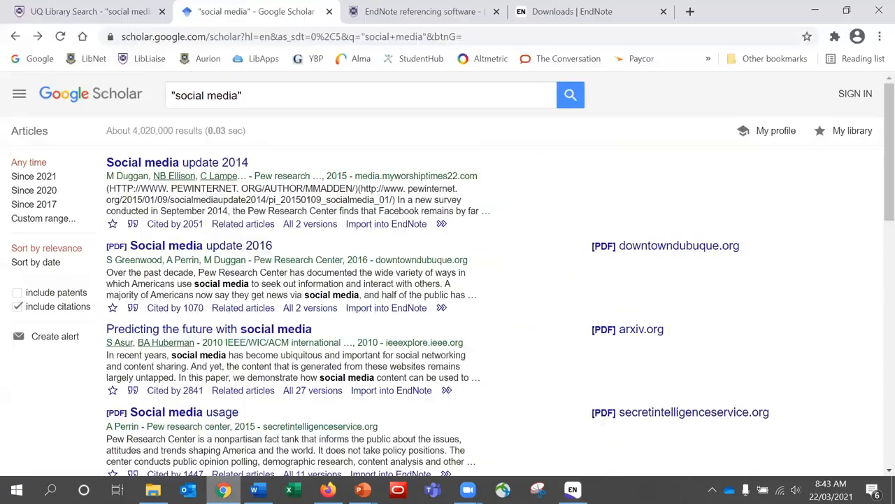
pyautogui.click(566, 16)
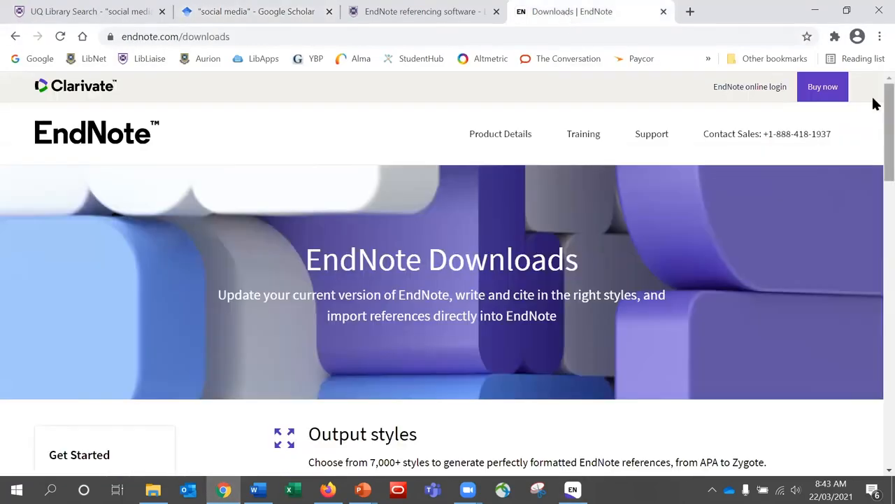
pyautogui.scroll(-3, 876, 112)
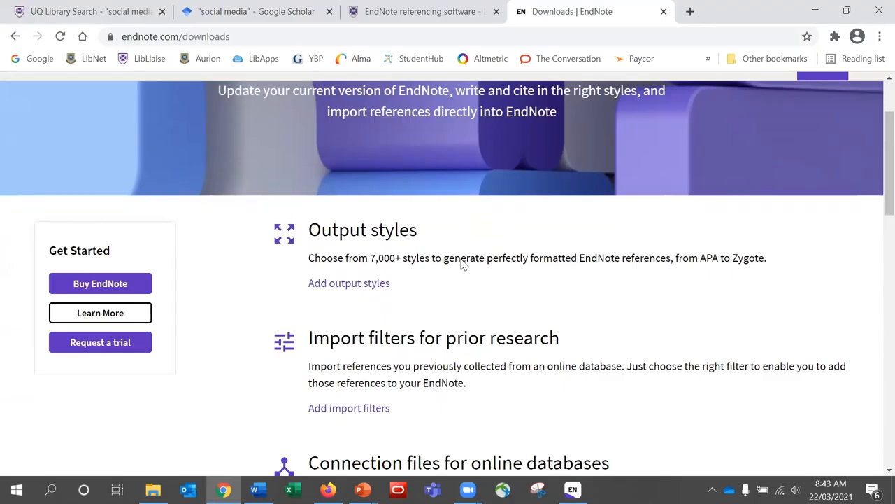
pyautogui.click(381, 287)
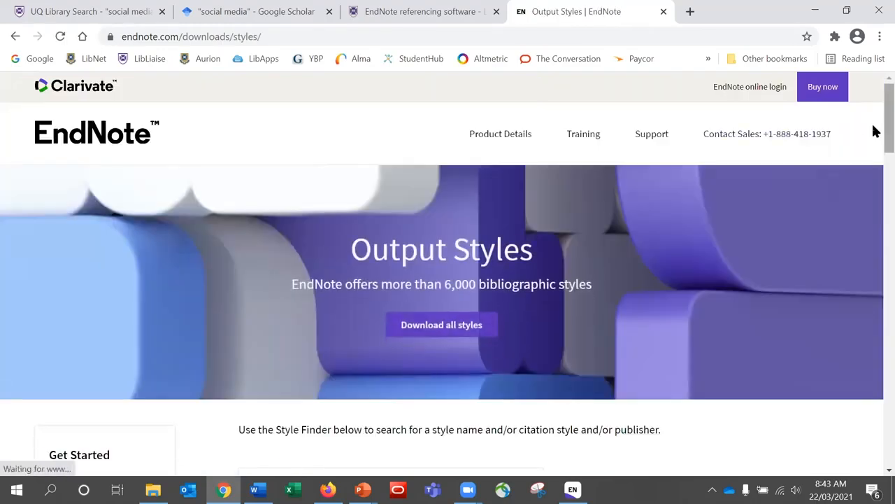
# Download the Molecular Cell output style from the style list into the Downloads folder.
pyautogui.scroll(-4, 874, 139)
pyautogui.scroll(-2, 874, 166)
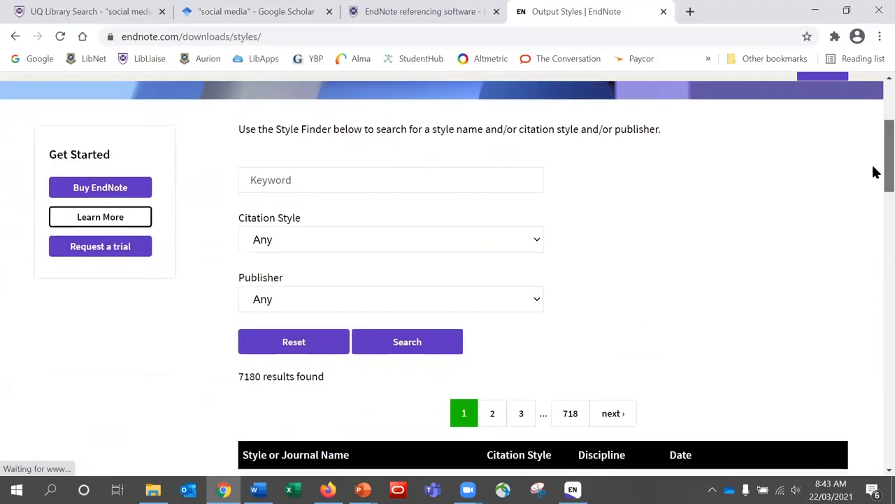
pyautogui.click(453, 156)
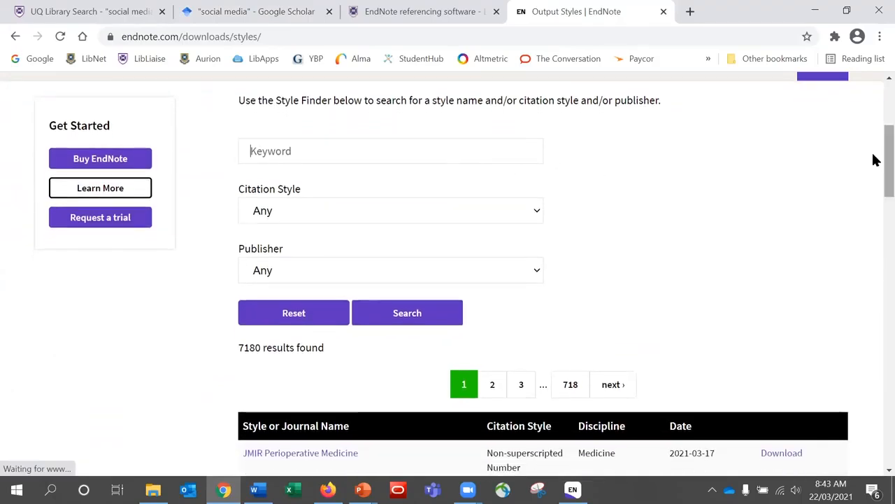
pyautogui.scroll(-4, 874, 174)
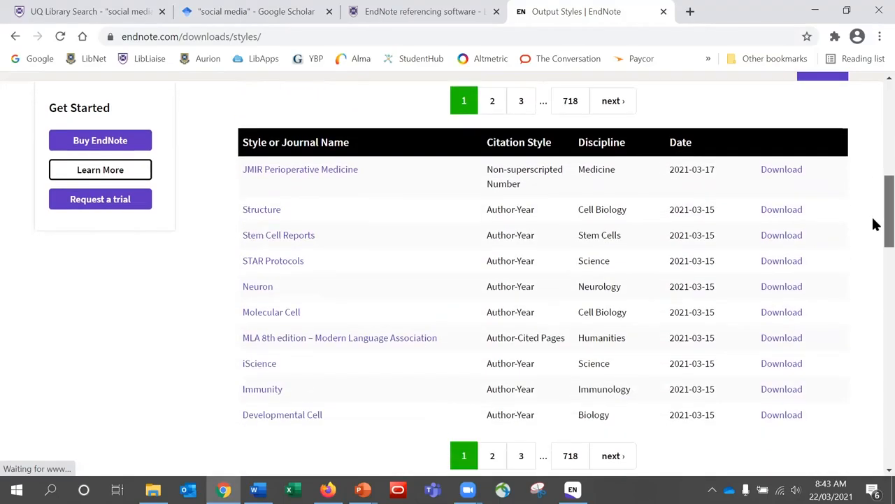
pyautogui.click(795, 314)
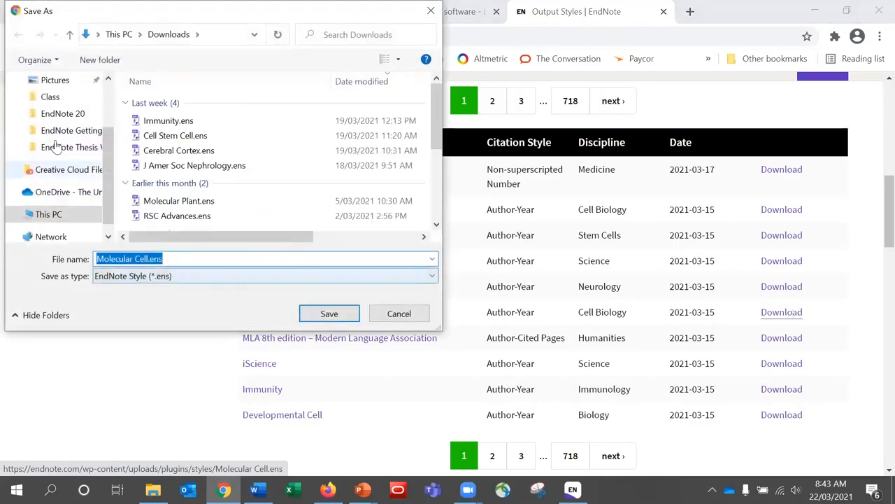
pyautogui.moveTo(106, 148); pyautogui.dragTo(101, 96)
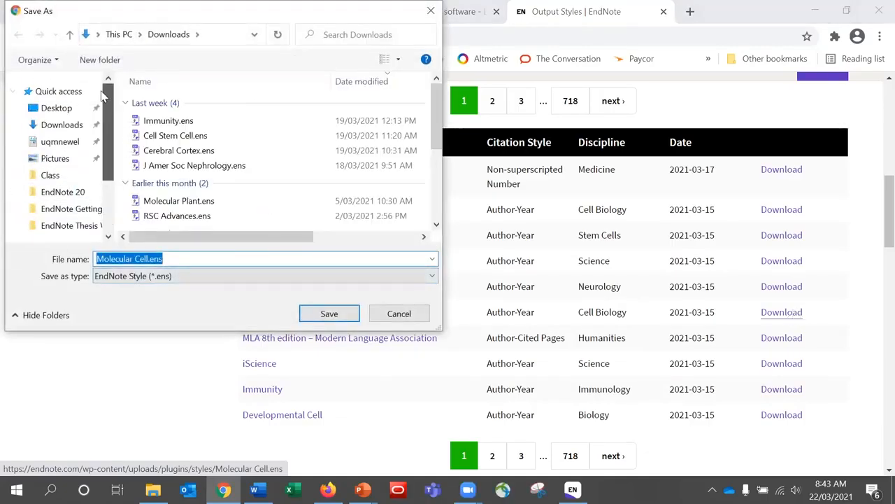
pyautogui.click(62, 125)
pyautogui.click(330, 314)
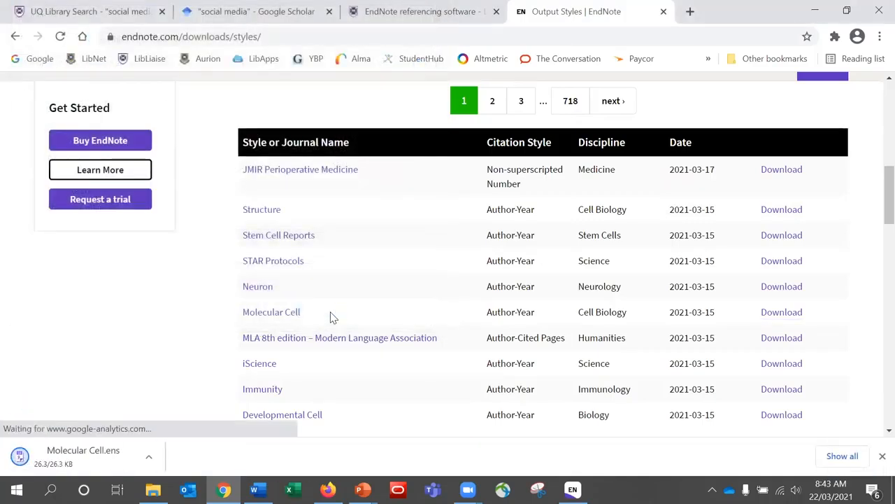
# Open the downloaded Molecular Cell style in EndNote, save it under the style name Molecular Cell, and close the style window.
pyautogui.click(74, 455)
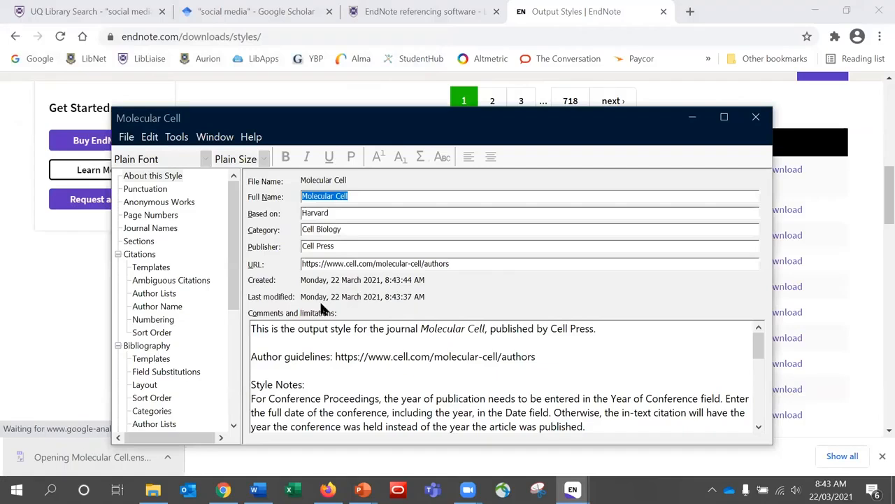
pyautogui.moveTo(235, 233)
pyautogui.mouseDown()
pyautogui.moveTo(237, 338)
pyautogui.moveTo(236, 219)
pyautogui.mouseUp()
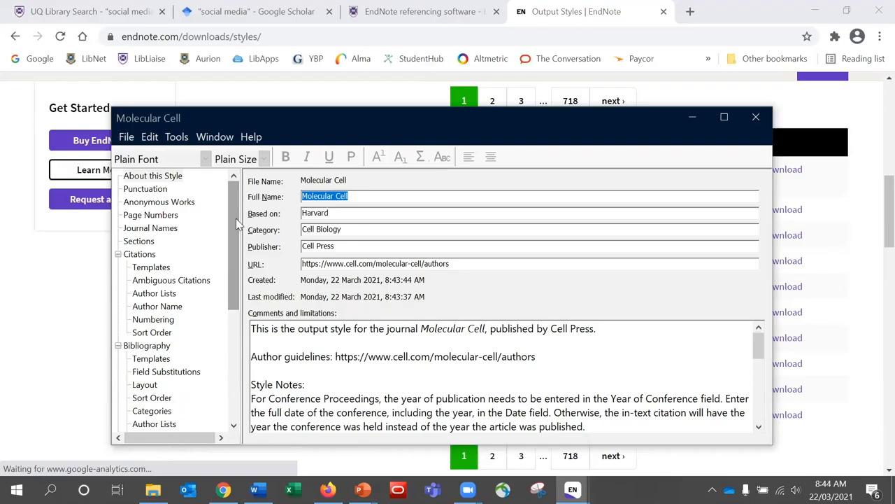
pyautogui.click(128, 138)
pyautogui.click(163, 259)
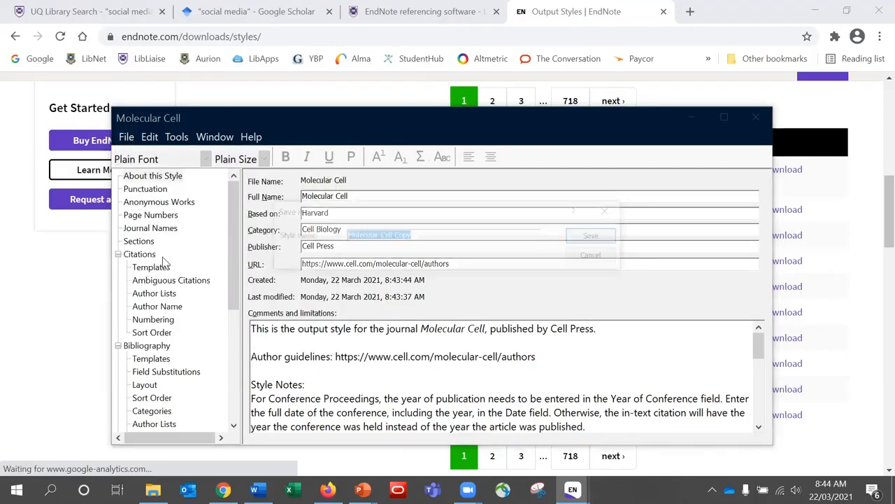
pyautogui.click(417, 235)
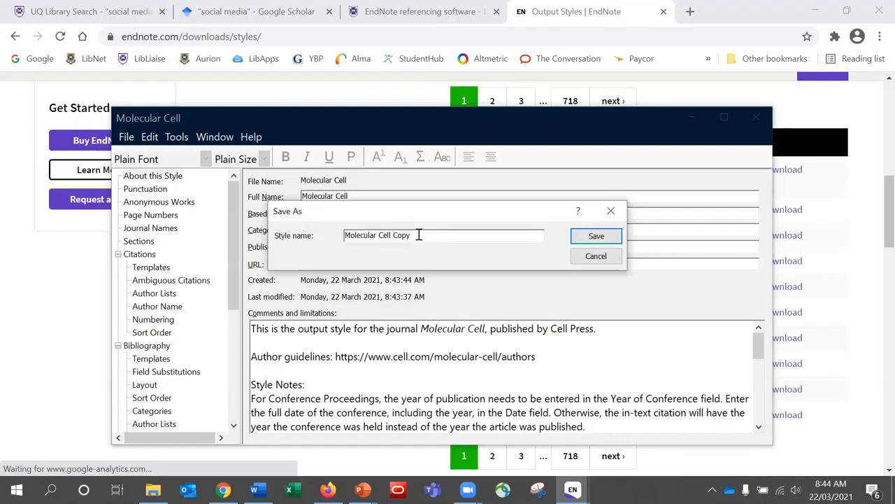
pyautogui.press('BackSpace')
pyautogui.press('BackSpace')
pyautogui.press('BackSpace')
pyautogui.press('BackSpace')
pyautogui.press('BackSpace')
pyautogui.click(596, 235)
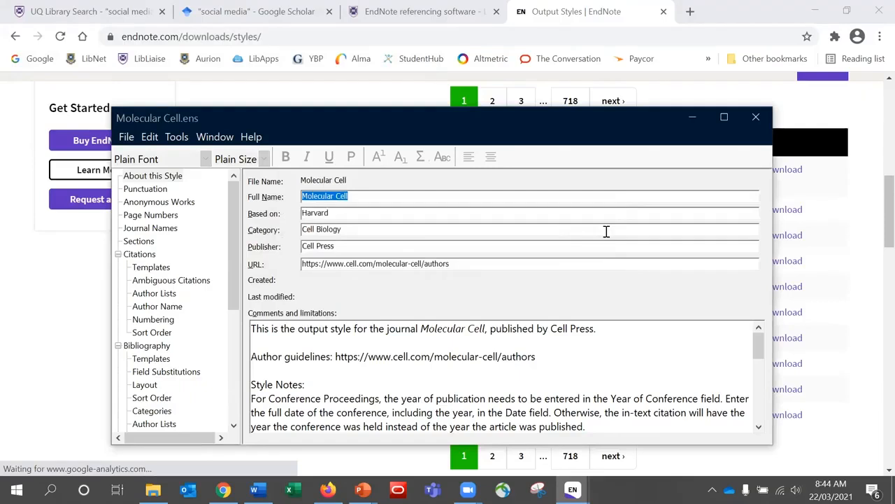
pyautogui.click(757, 118)
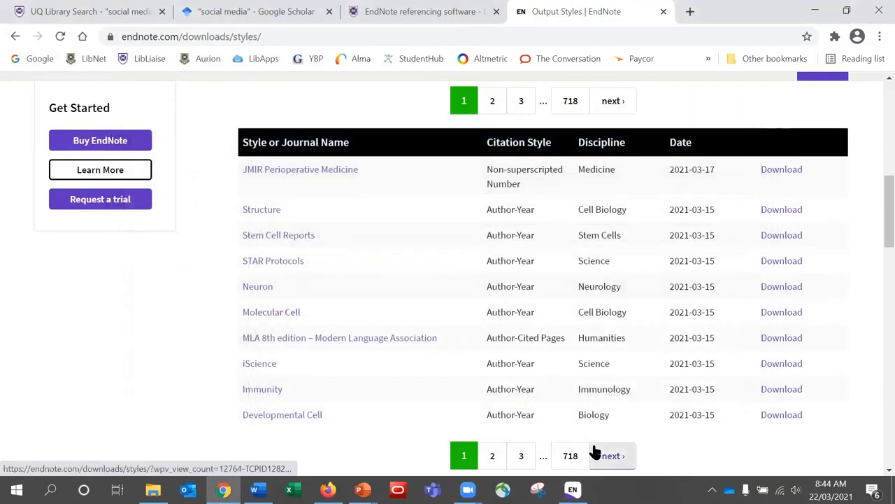
# Switch to Word and look up Molecular Cell in the full EndNote style list and check the short style list, keeping APA 7th.
pyautogui.click(573, 489)
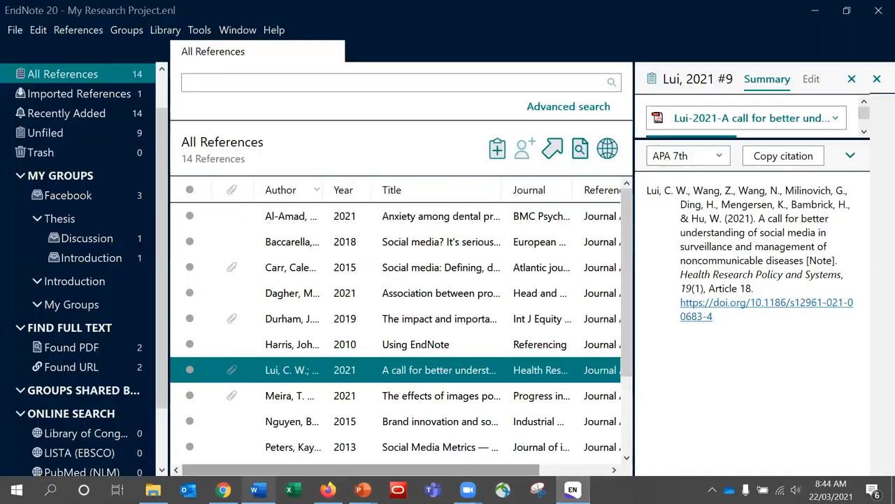
pyautogui.click(255, 489)
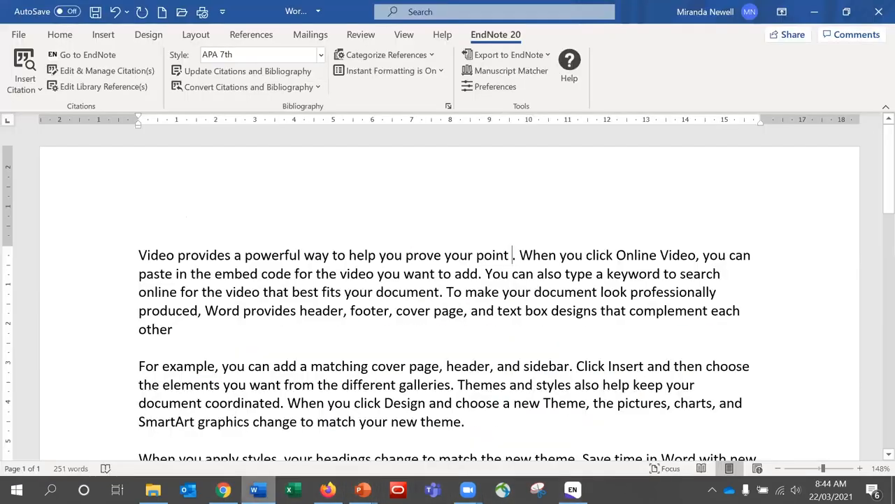
pyautogui.click(321, 55)
pyautogui.click(305, 74)
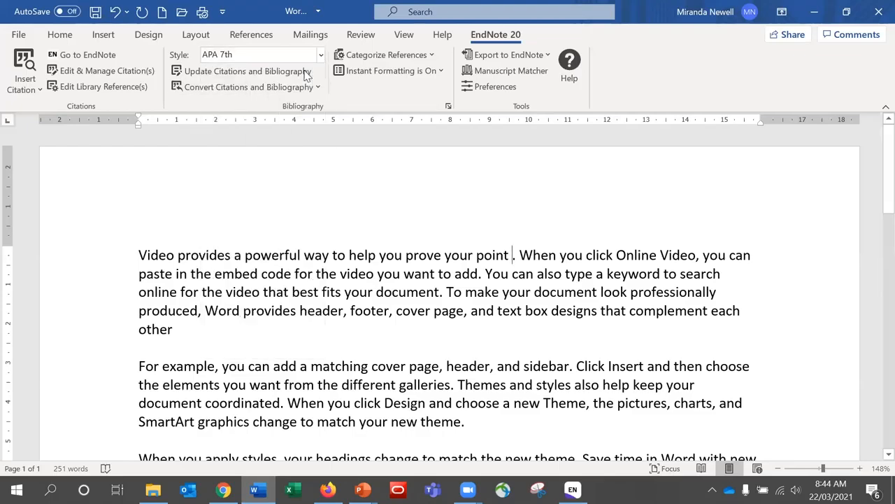
pyautogui.write('mo')
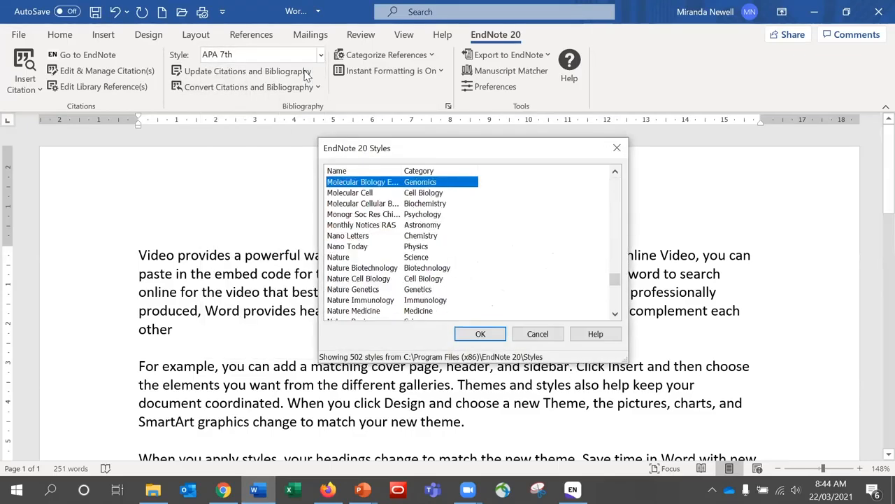
pyautogui.click(356, 194)
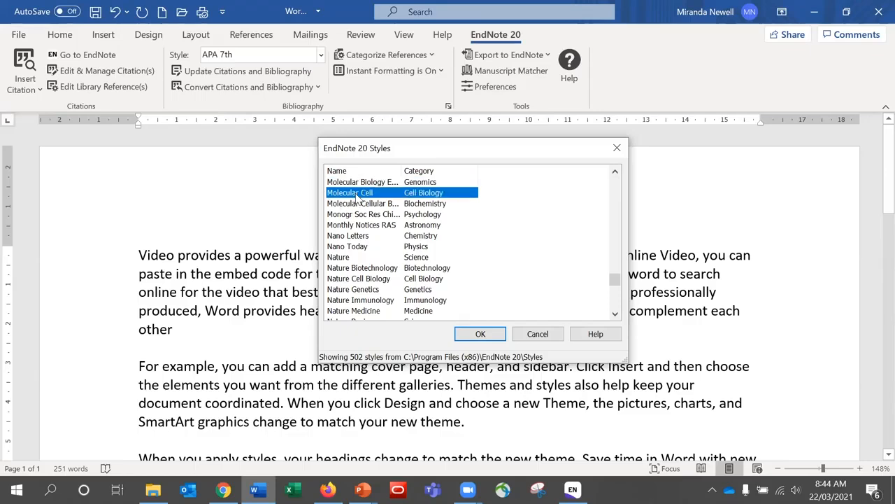
pyautogui.click(537, 334)
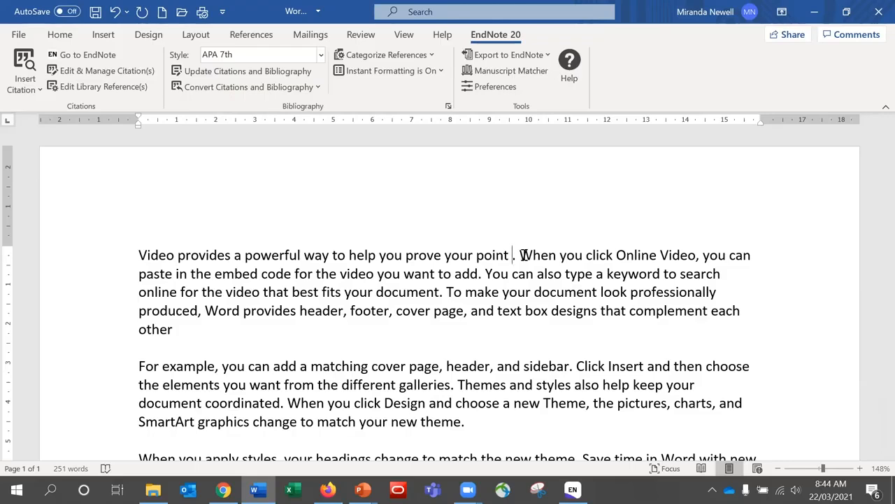
pyautogui.click(321, 55)
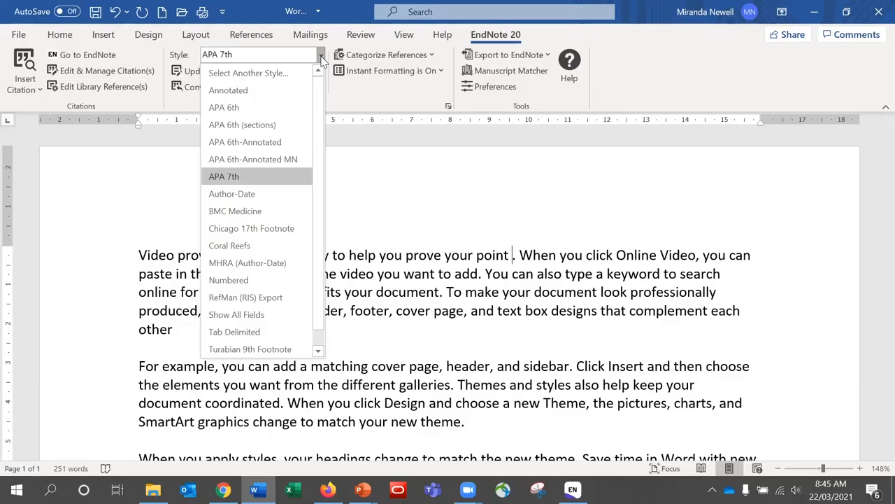
pyautogui.click(471, 253)
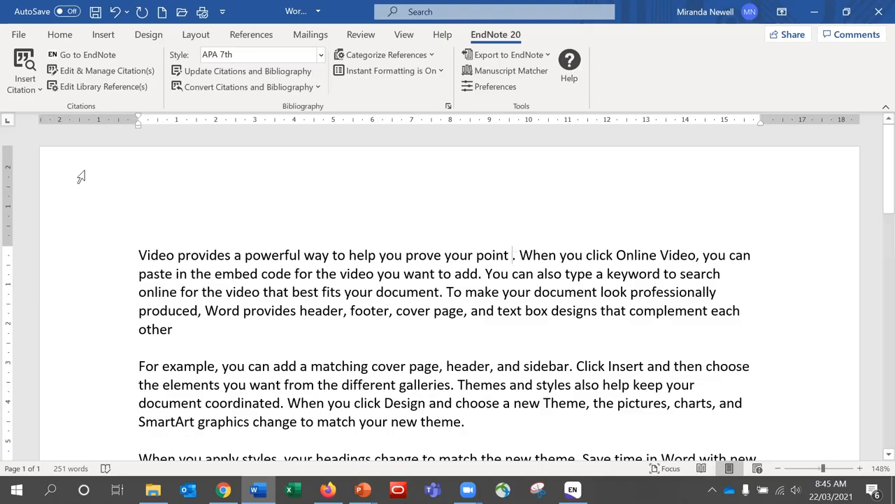
# Find the 2013 Social Media Metrics article in the EndNote library and insert its standard citation after "prove your point" in the first sentence.
pyautogui.click(40, 91)
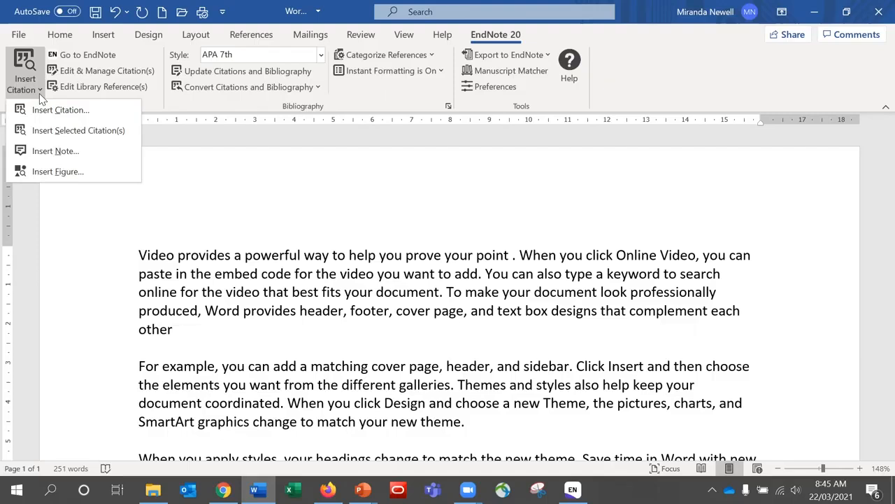
pyautogui.click(92, 114)
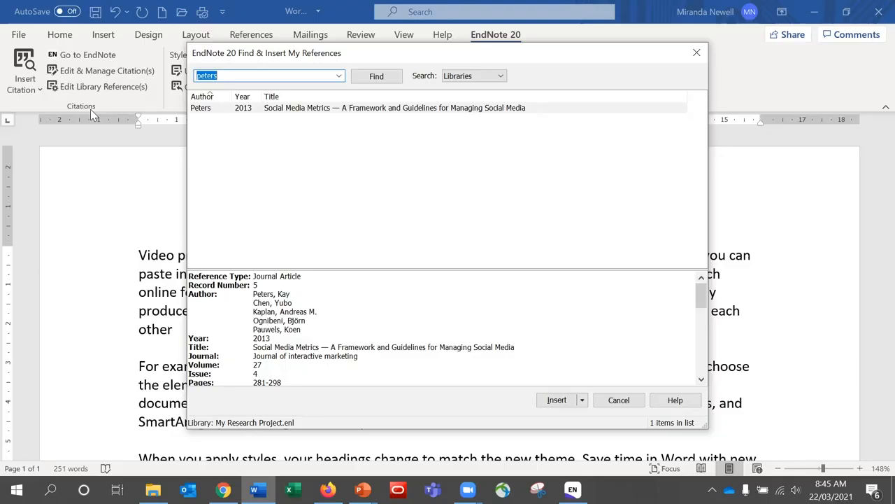
pyautogui.click(377, 75)
pyautogui.click(352, 110)
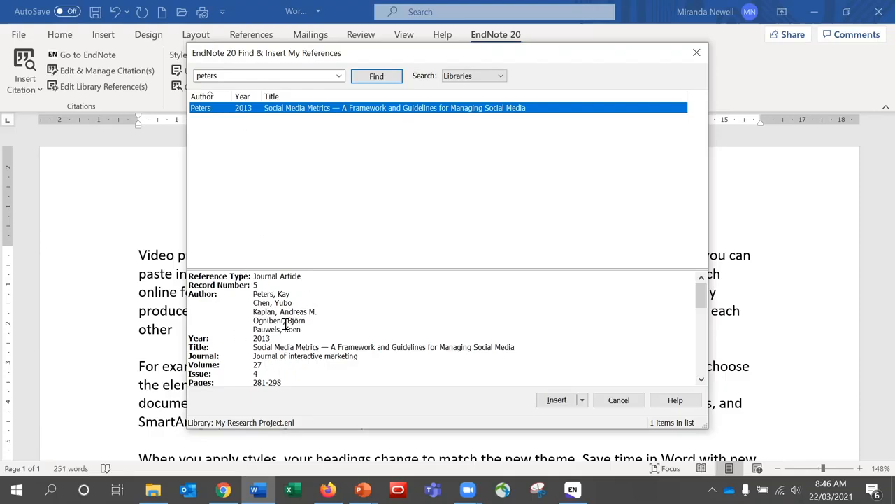
pyautogui.click(582, 403)
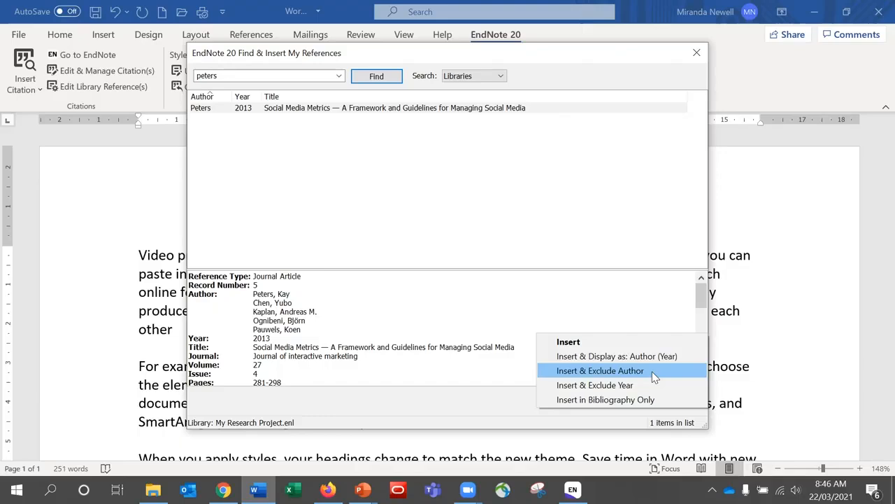
pyautogui.click(570, 342)
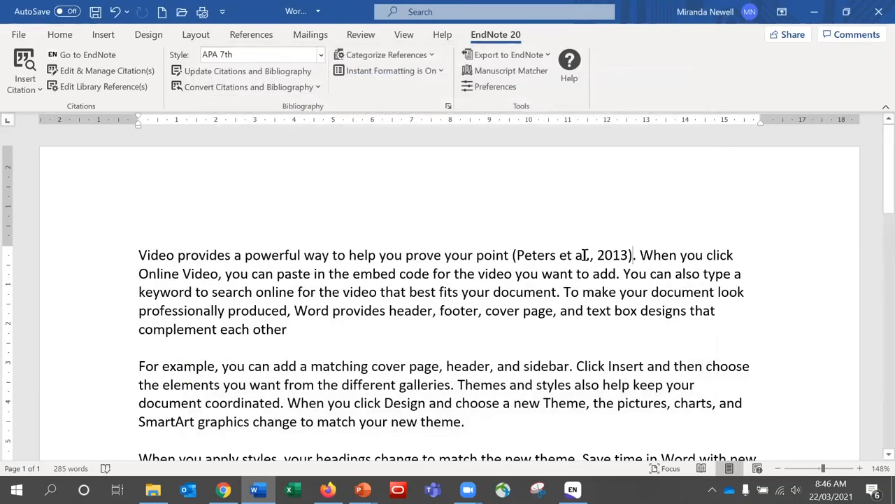
pyautogui.click(583, 255)
pyautogui.moveTo(873, 187); pyautogui.dragTo(873, 272)
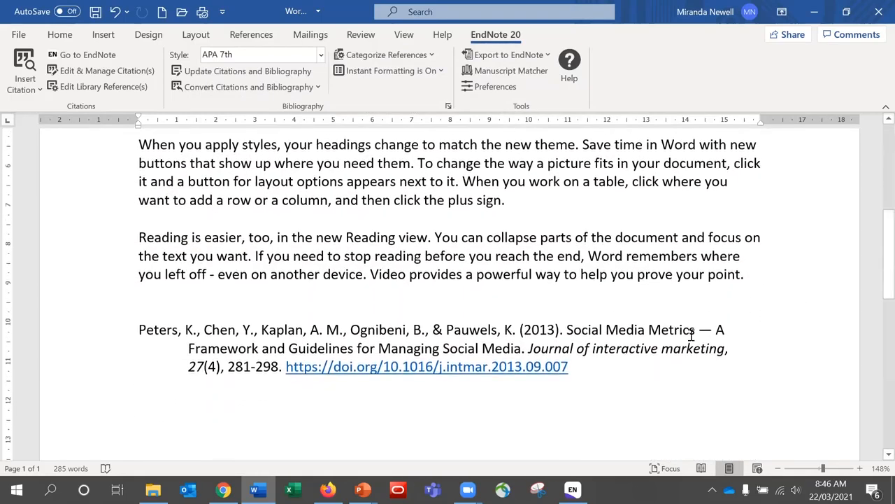
pyautogui.click(673, 344)
# Make room for a citation after "best fits your document", then switch to EndNote and select references #14 (2019), #11 (2021) and #3 (2015).
pyautogui.moveTo(873, 237); pyautogui.dragTo(873, 162)
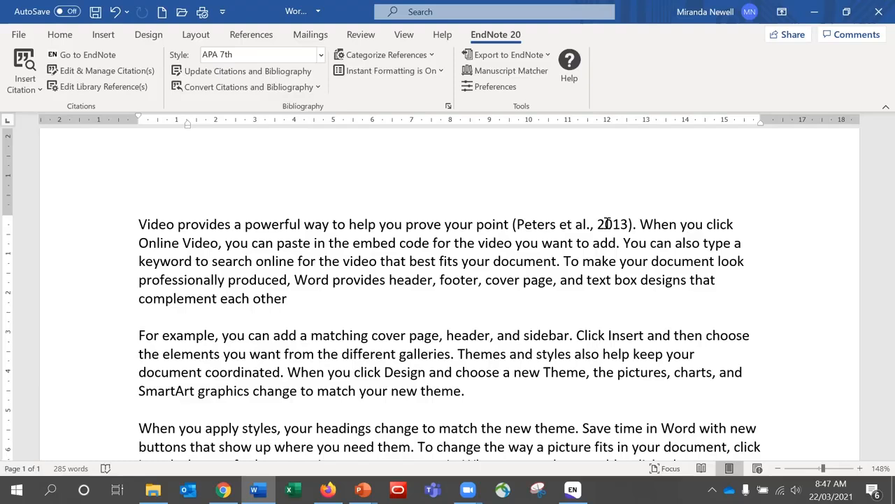
pyautogui.click(557, 261)
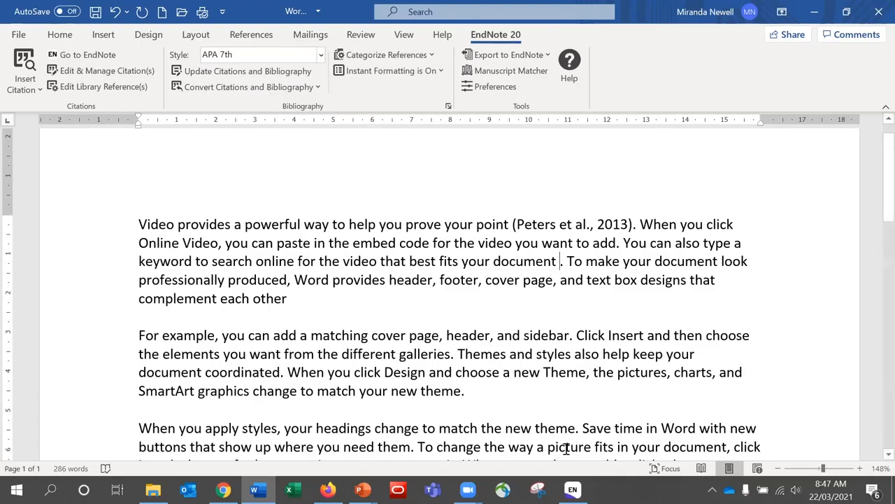
pyautogui.click(572, 489)
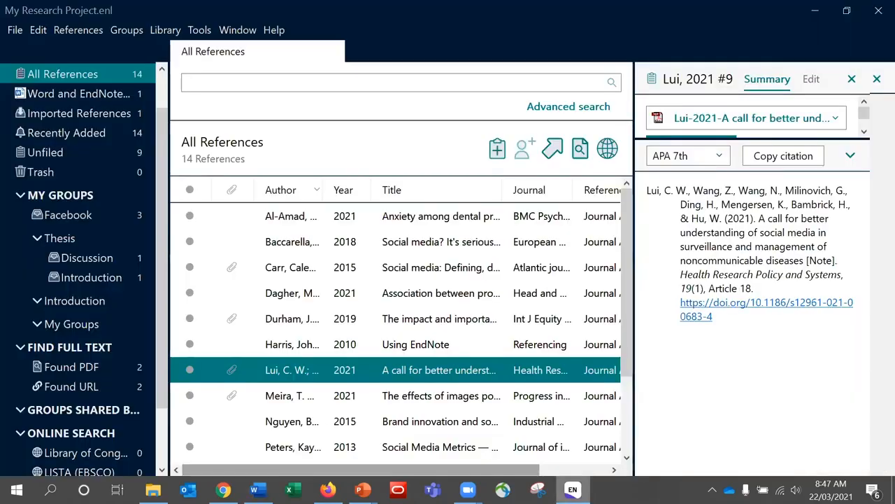
pyautogui.click(423, 321)
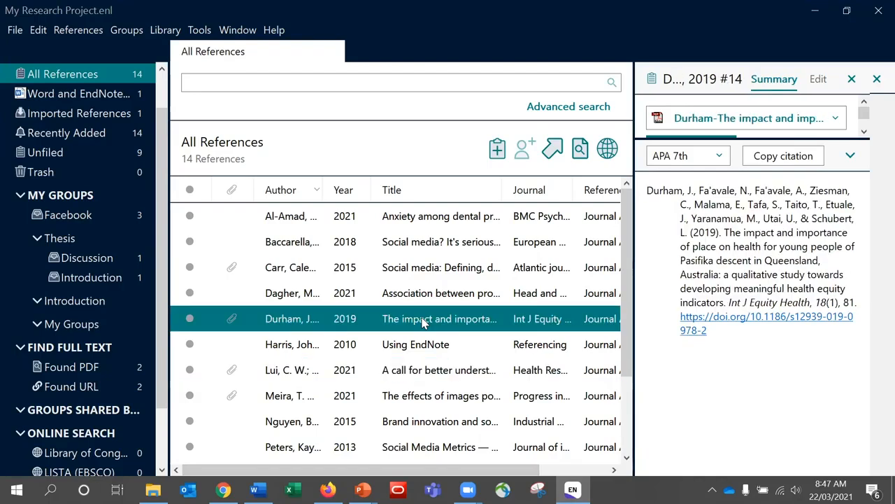
pyautogui.keyDown('ctrl'); pyautogui.click(438, 399); pyautogui.keyUp('ctrl')
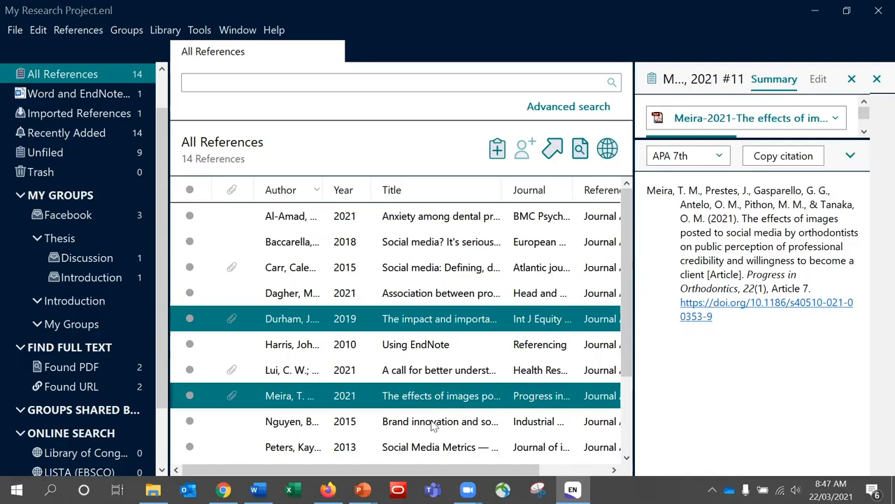
pyautogui.keyDown('ctrl'); pyautogui.click(433, 426); pyautogui.keyUp('ctrl')
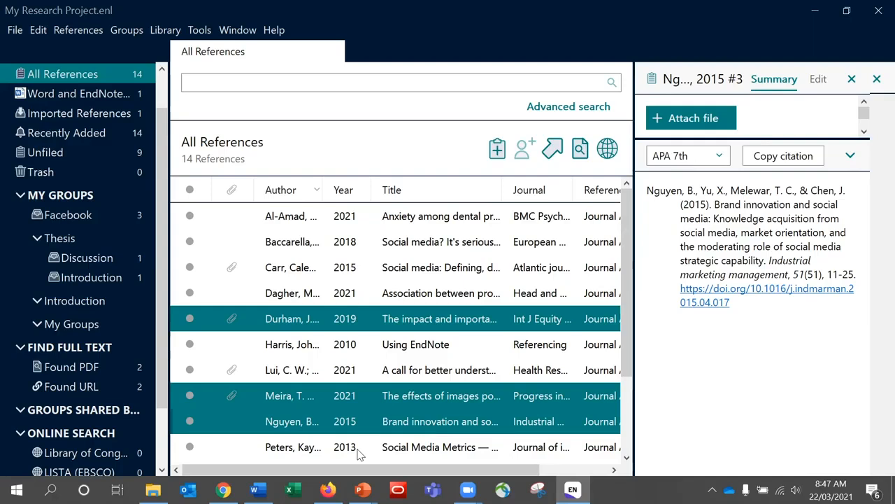
# Return to Word, insert the three selected citations after "best fits your document", and check their bibliography entries.
pyautogui.click(258, 490)
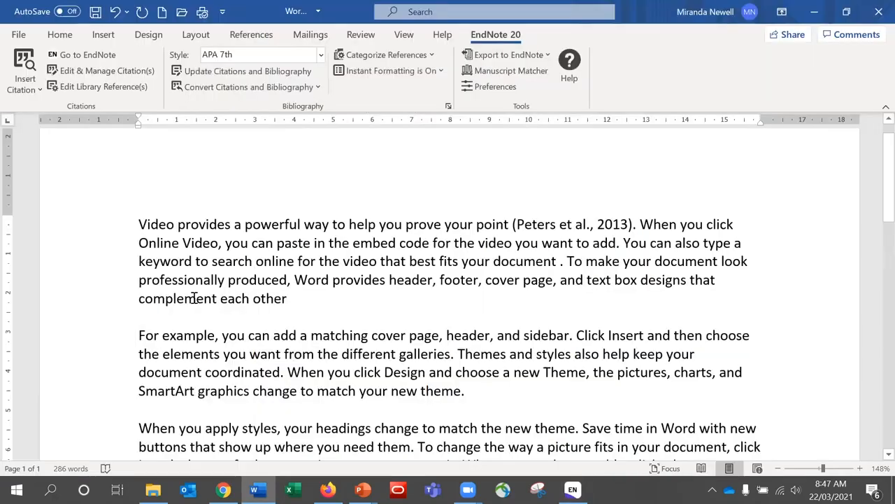
pyautogui.click(558, 261)
pyautogui.click(40, 91)
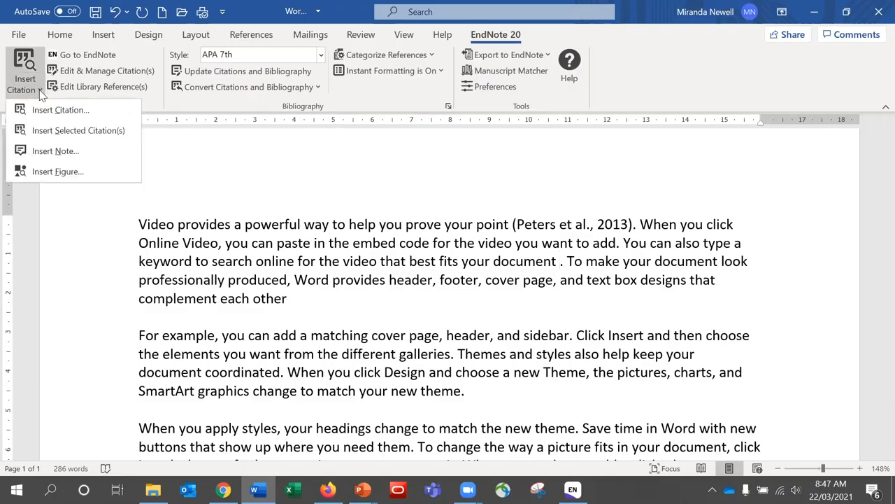
pyautogui.click(116, 135)
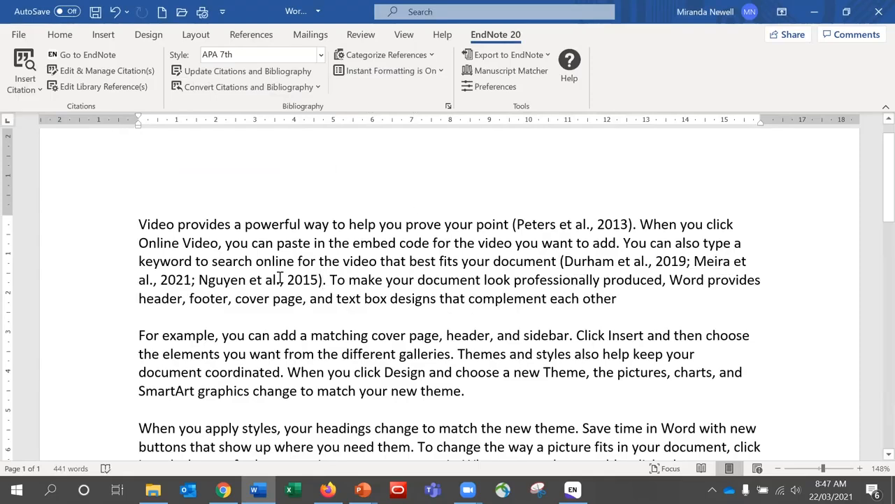
pyautogui.moveTo(874, 194); pyautogui.dragTo(879, 309)
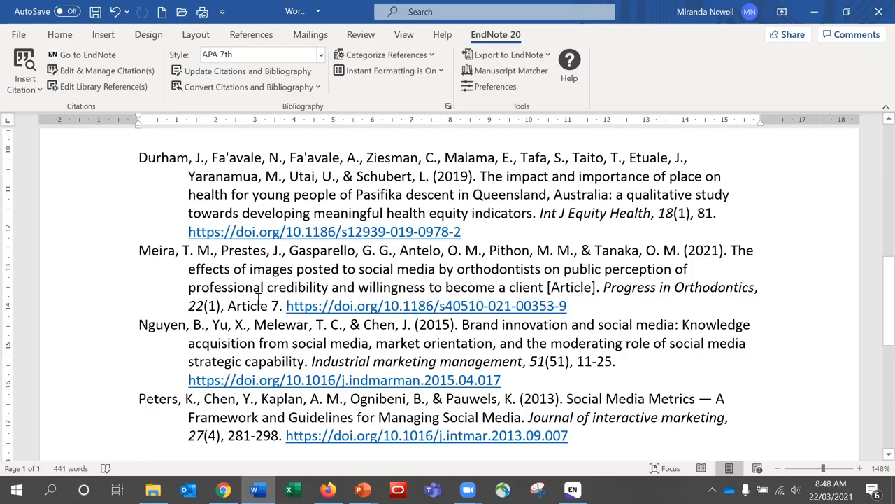
pyautogui.moveTo(874, 283); pyautogui.dragTo(874, 154)
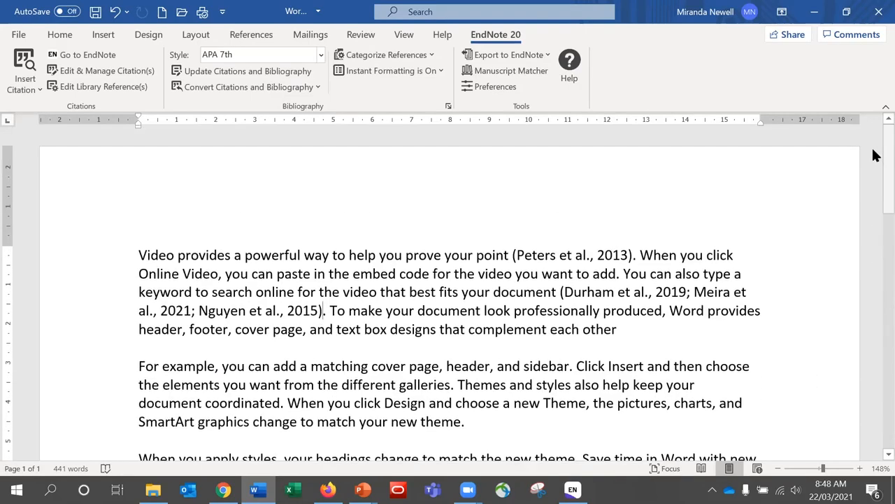
# Edit the first sentence's citation to have the prefix "as cited in" and page 67, keeping the Default formatting.
pyautogui.click(624, 255)
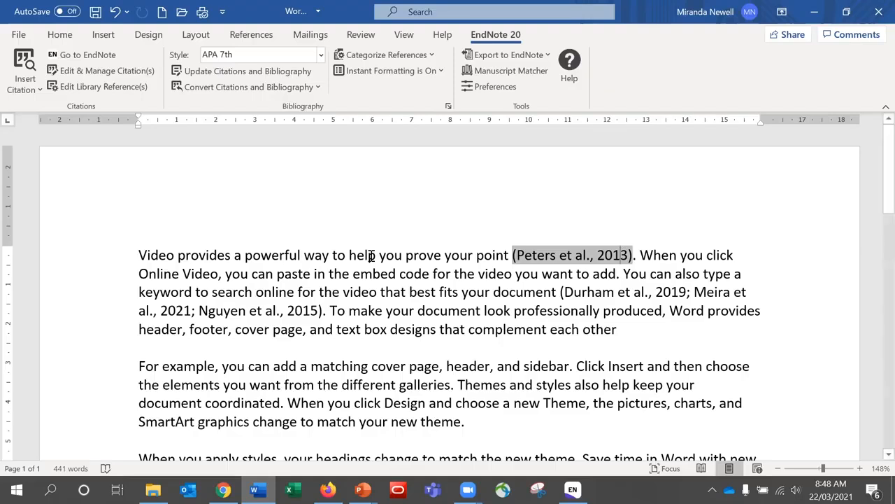
pyautogui.click(143, 73)
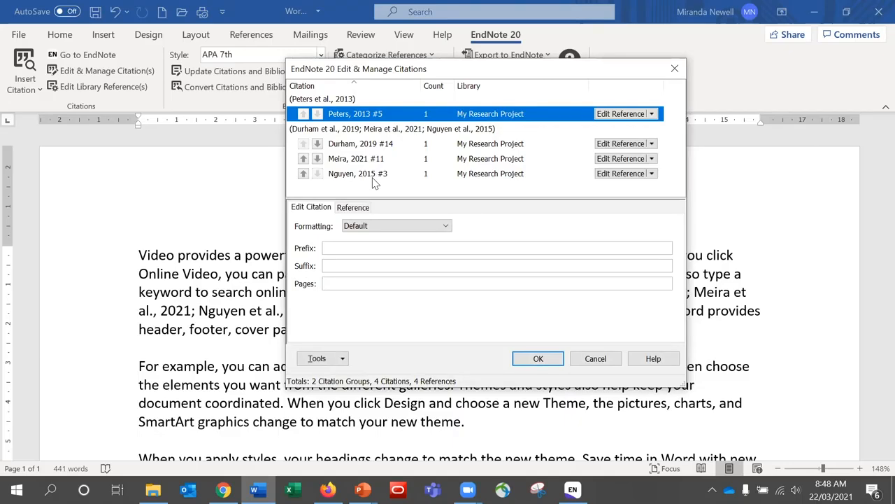
pyautogui.click(429, 282)
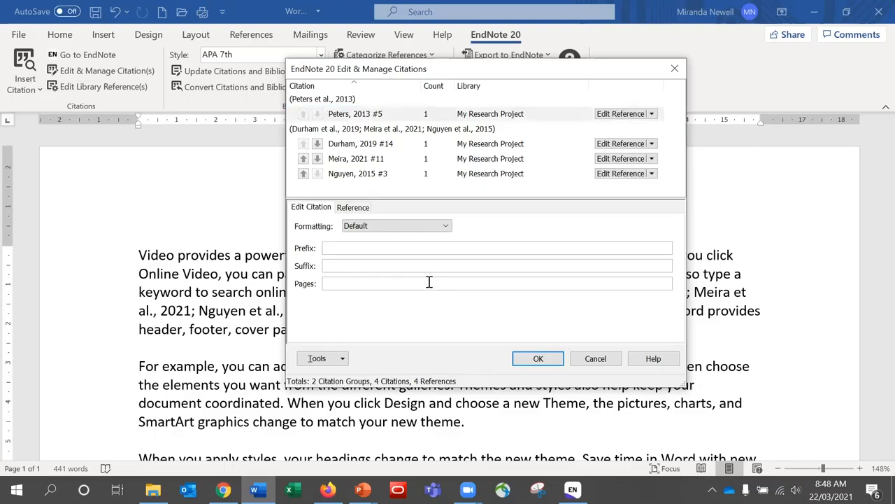
pyautogui.write('67')
pyautogui.write('as cite')
pyautogui.write('d in')
pyautogui.click(447, 229)
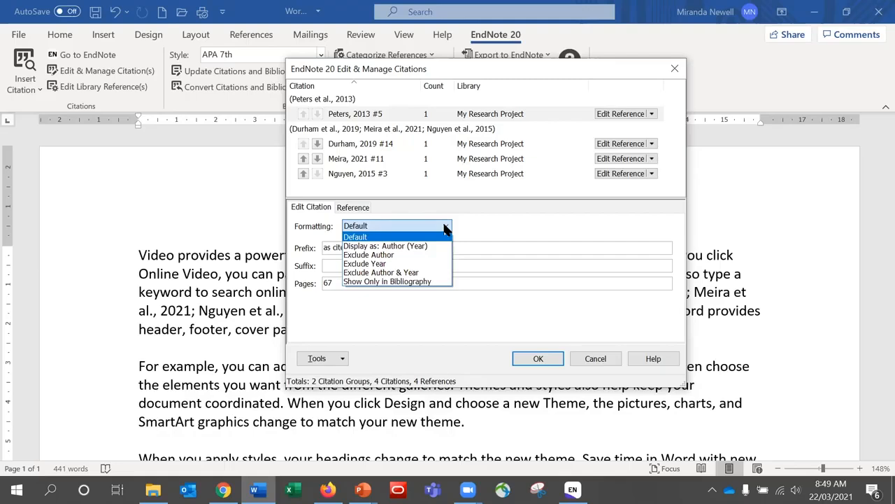
pyautogui.click(447, 228)
pyautogui.click(539, 359)
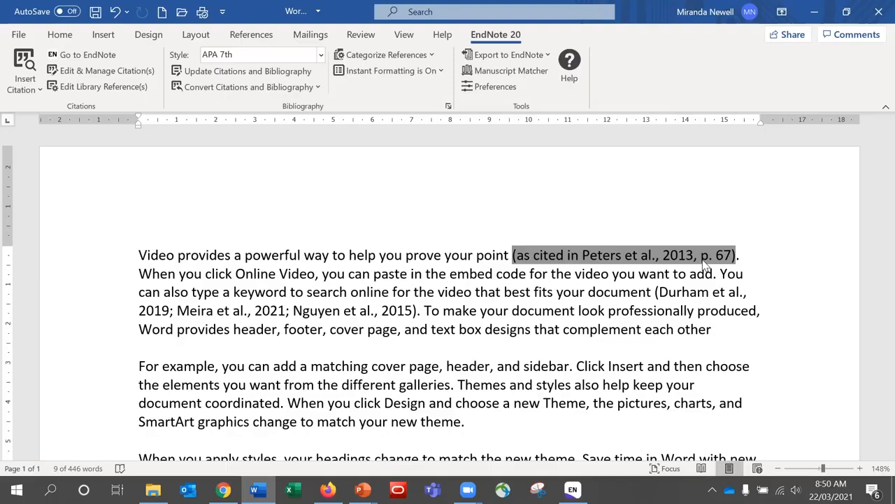
# Remove the 2013 citation with page 67 from the first sentence through EndNote's Edit & Manage Citations.
pyautogui.click(126, 73)
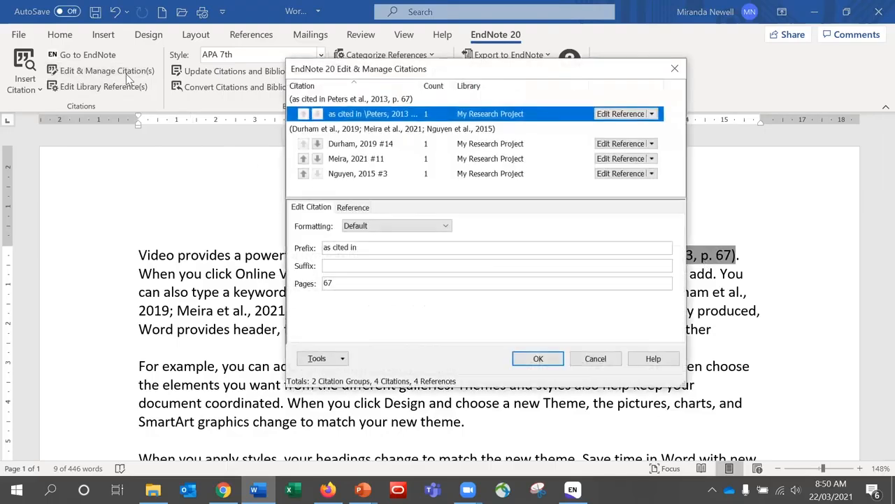
pyautogui.click(652, 115)
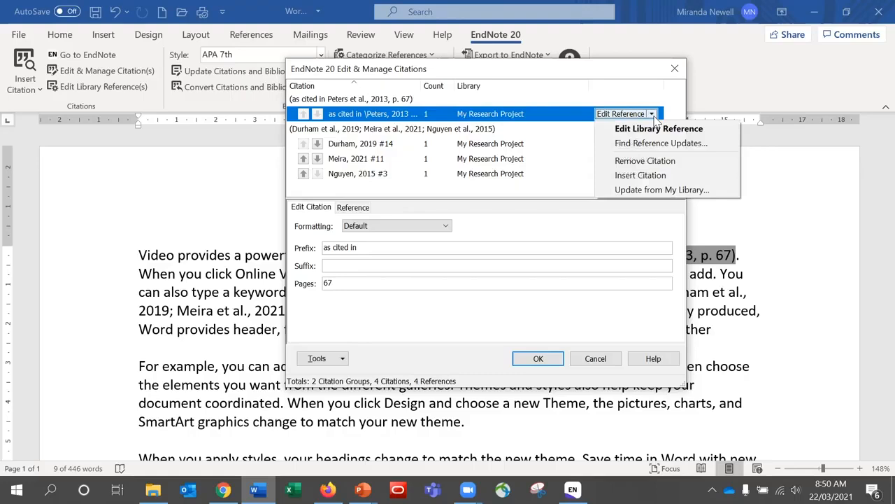
pyautogui.click(677, 162)
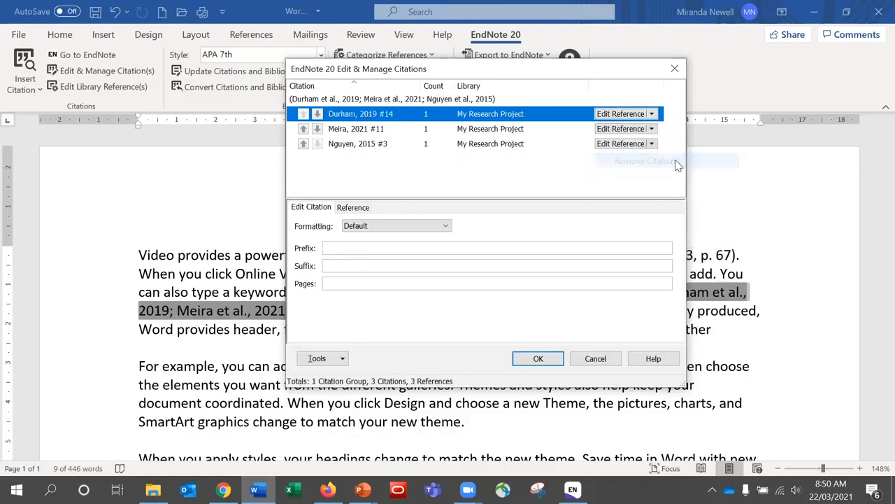
pyautogui.click(544, 356)
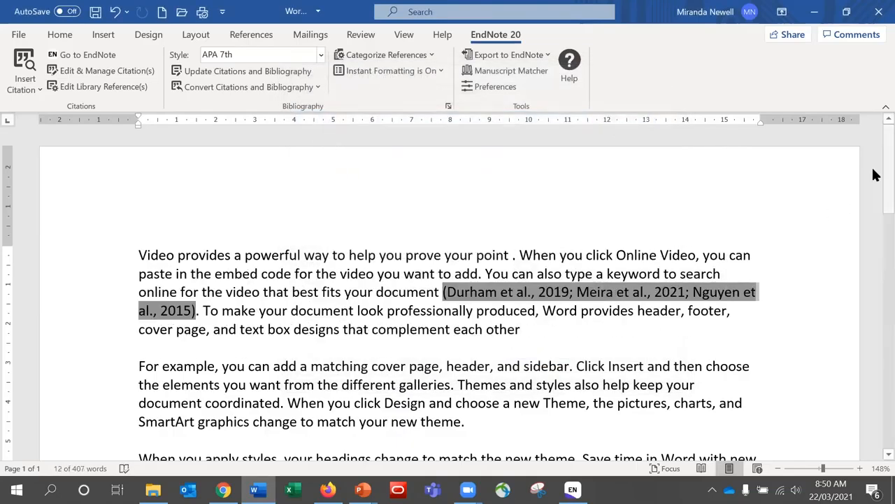
# Examine the generated bibliography at the end of the document and compare its entries with the citations left in the text.
pyautogui.scroll(-4, 873, 180)
pyautogui.scroll(-3, 874, 280)
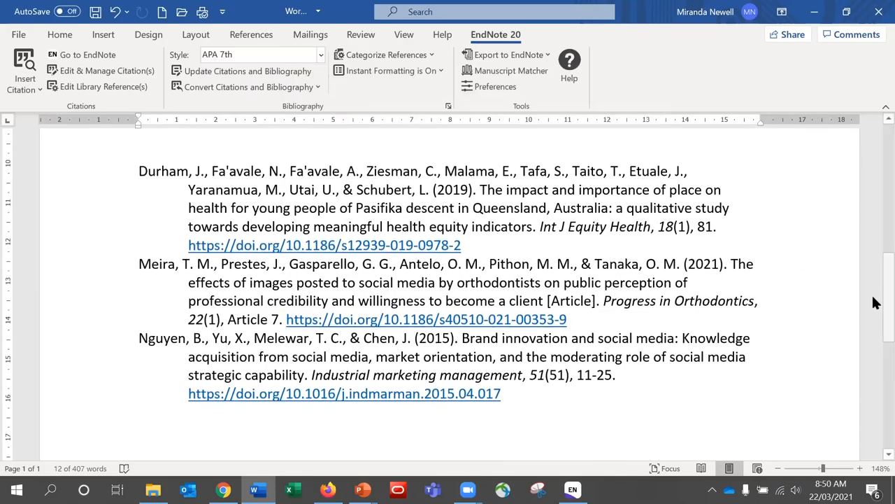
pyautogui.moveTo(874, 303); pyautogui.dragTo(880, 188)
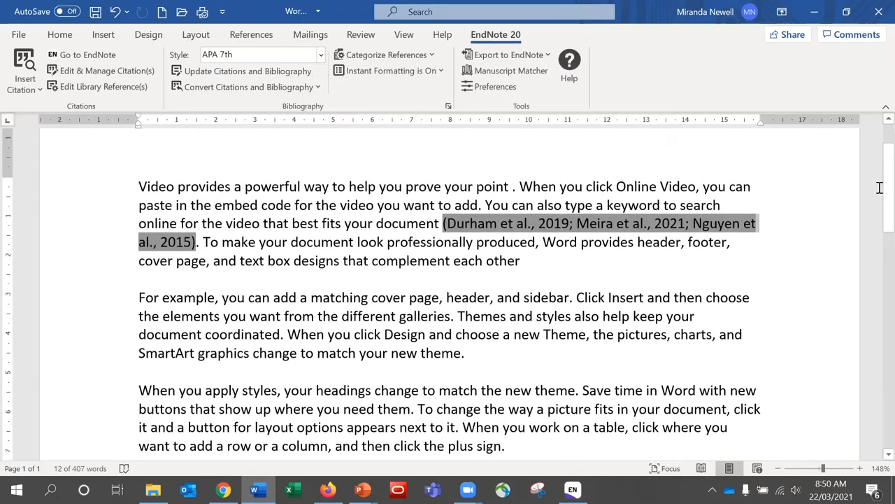
pyautogui.scroll(-7, 872, 196)
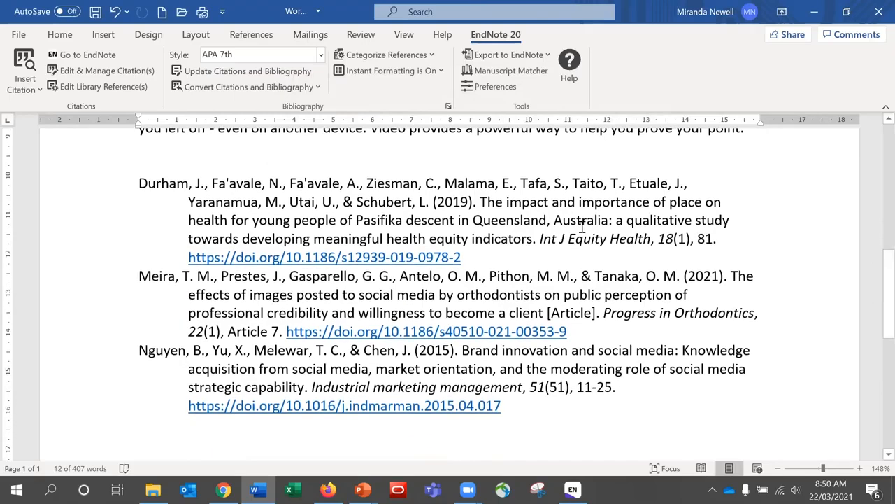
pyautogui.click(584, 227)
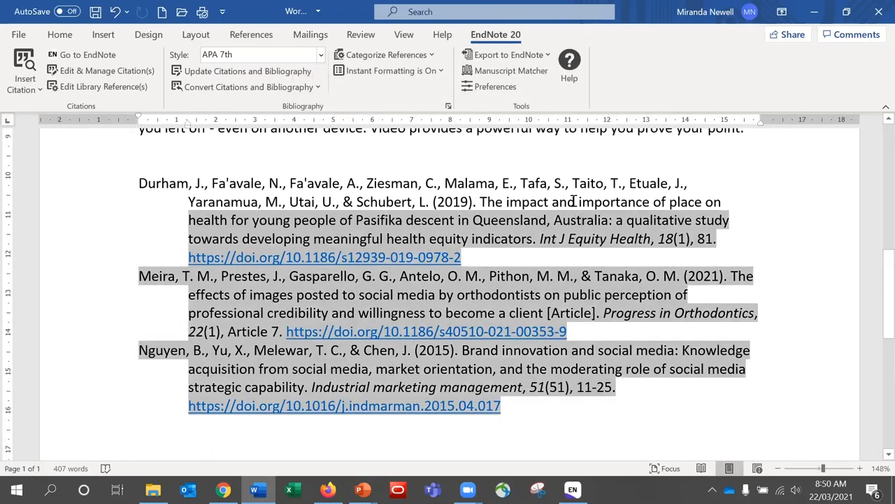
pyautogui.click(576, 202)
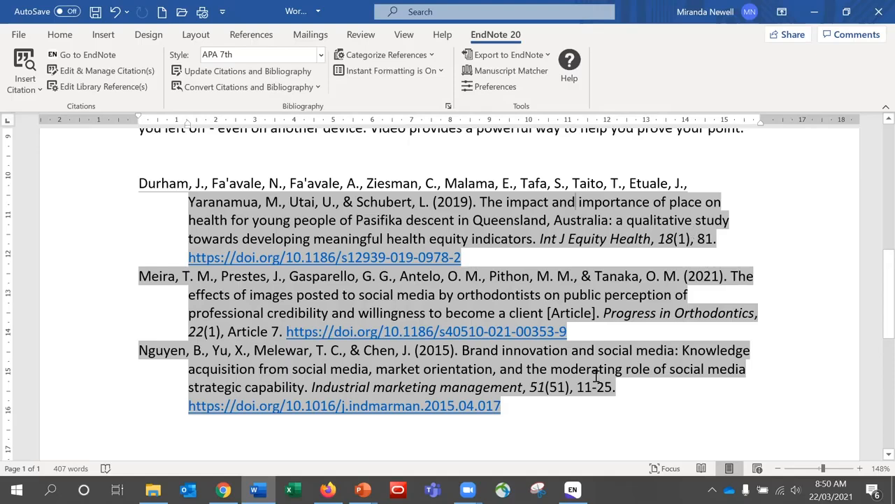
pyautogui.moveTo(572, 490)
pyautogui.keyDown('shift'); pyautogui.click(115, 187); pyautogui.keyUp('shift')
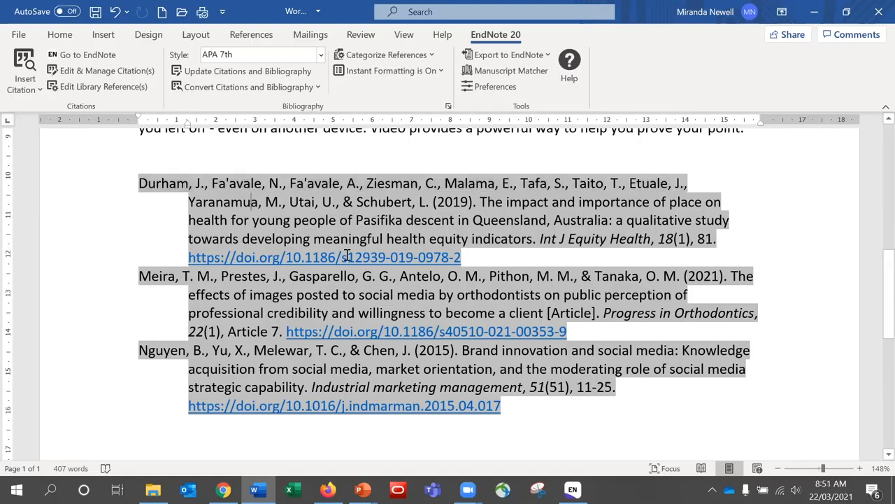
# Switch to EndNote and change the journal name of the 2019 reference "The impact and importance of place" to "International Journal of Equity Health", saving it.
pyautogui.click(572, 490)
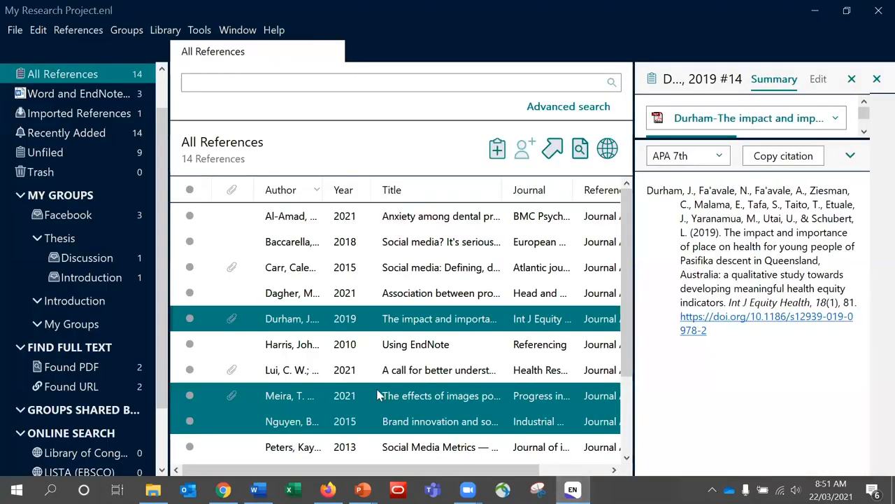
pyautogui.click(323, 326)
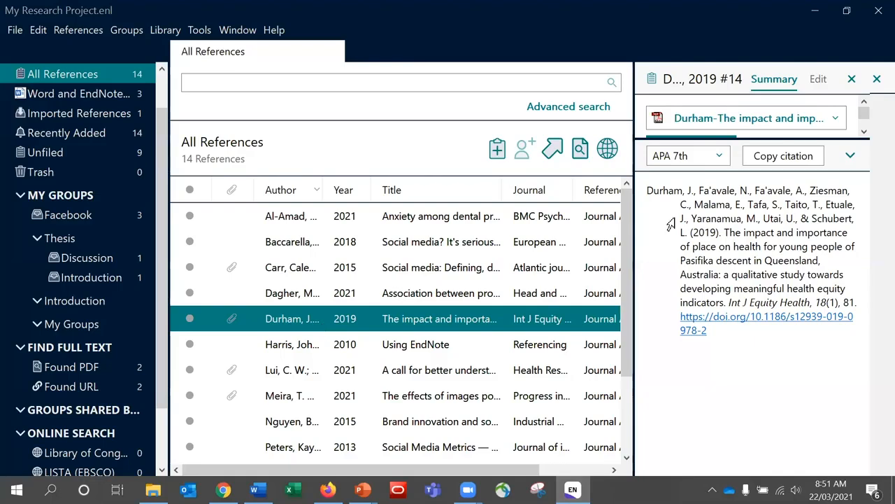
pyautogui.click(818, 80)
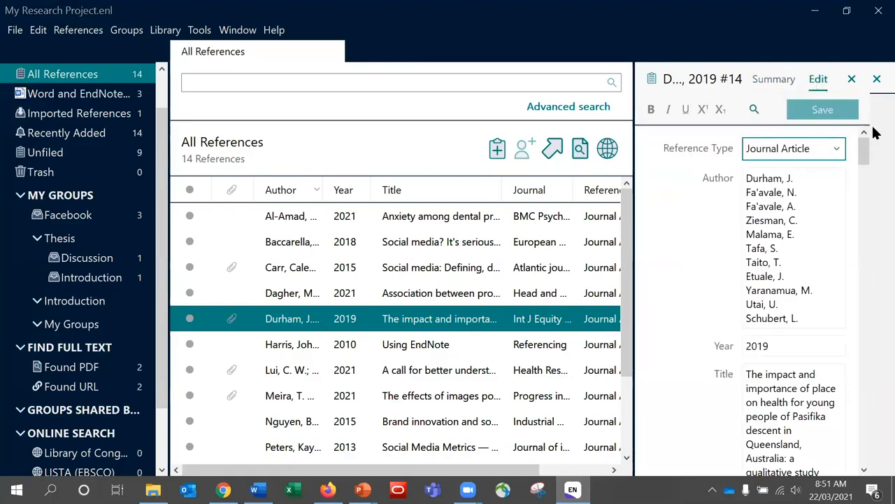
pyautogui.moveTo(867, 149); pyautogui.dragTo(866, 172)
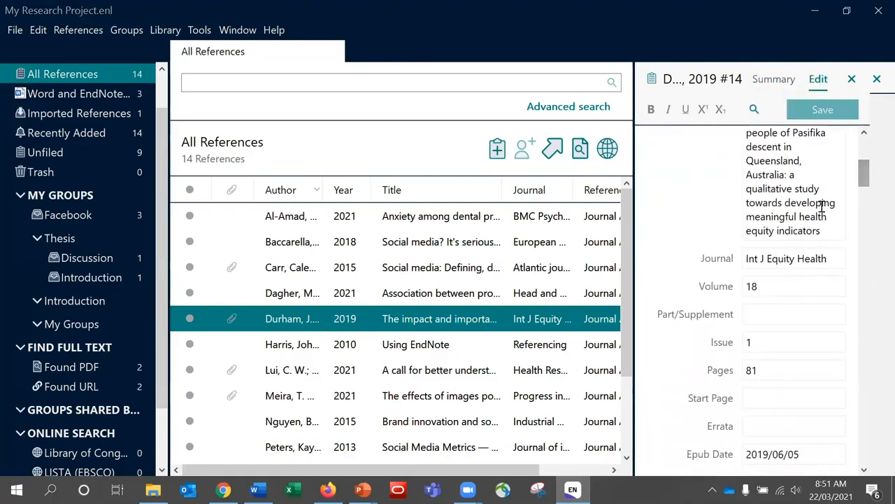
pyautogui.click(758, 257)
pyautogui.write('ernationa')
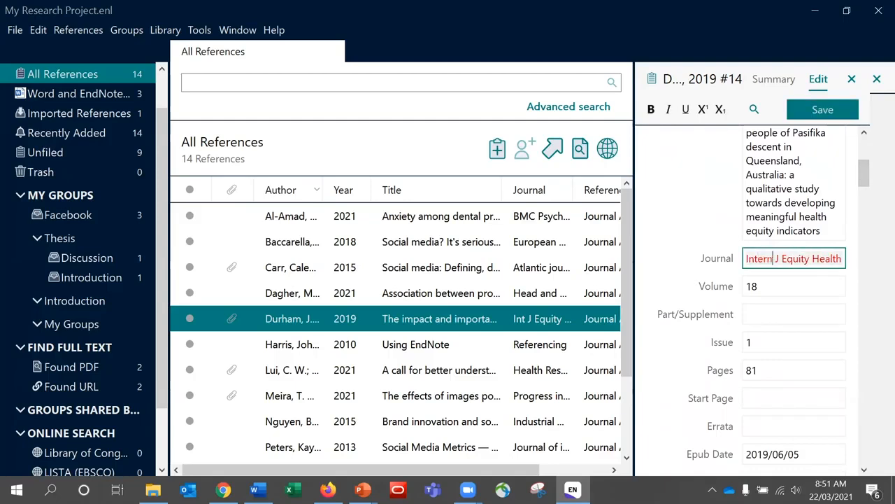
pyautogui.write('l J')
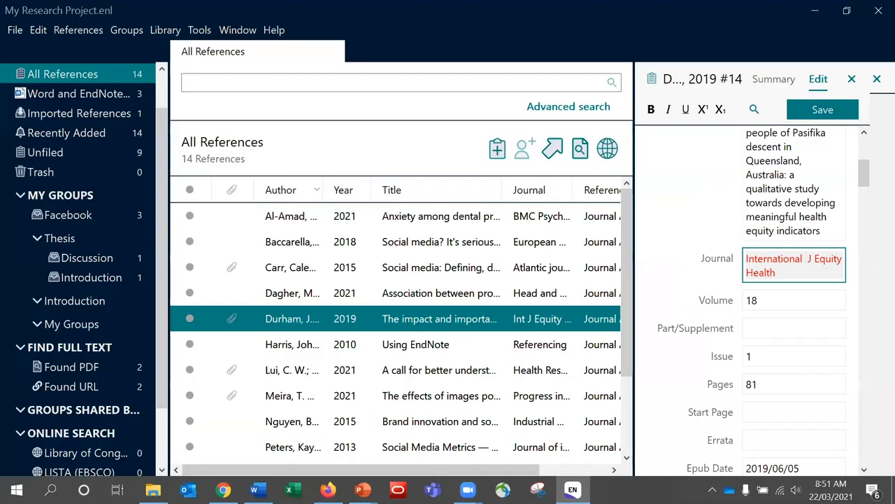
pyautogui.write('ournal of')
pyautogui.click(826, 112)
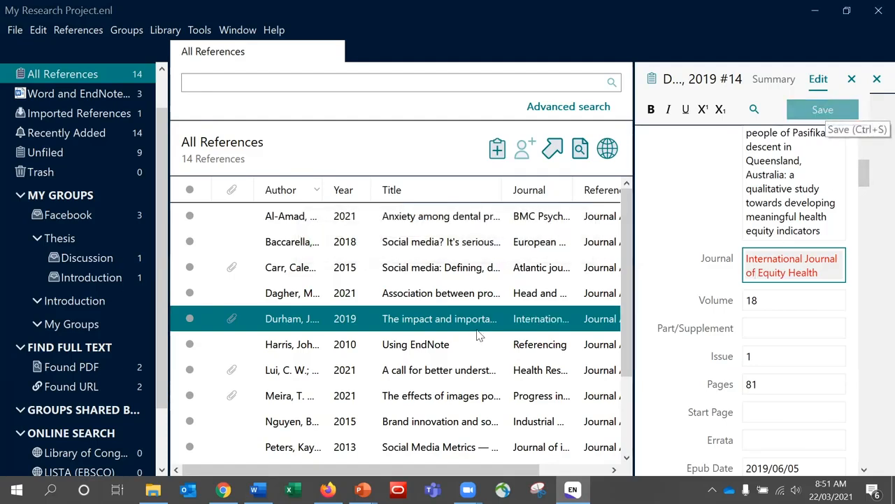
pyautogui.click(451, 348)
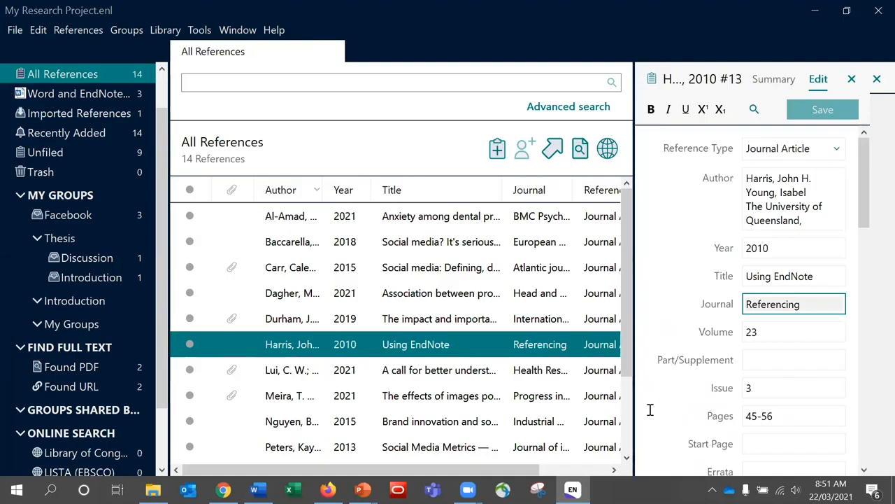
# Return to Word, update the document's citations and bibliography, and go back to the start of the text.
pyautogui.hotkey('alt', 'Tab')
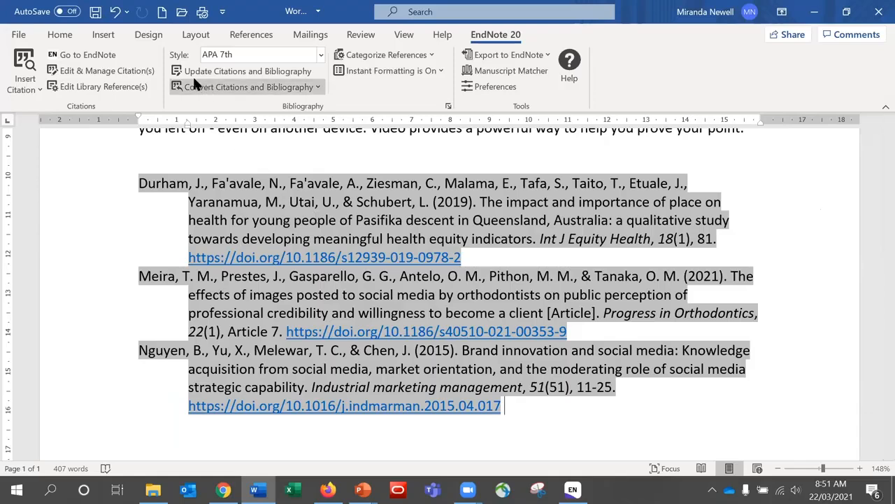
pyautogui.click(301, 73)
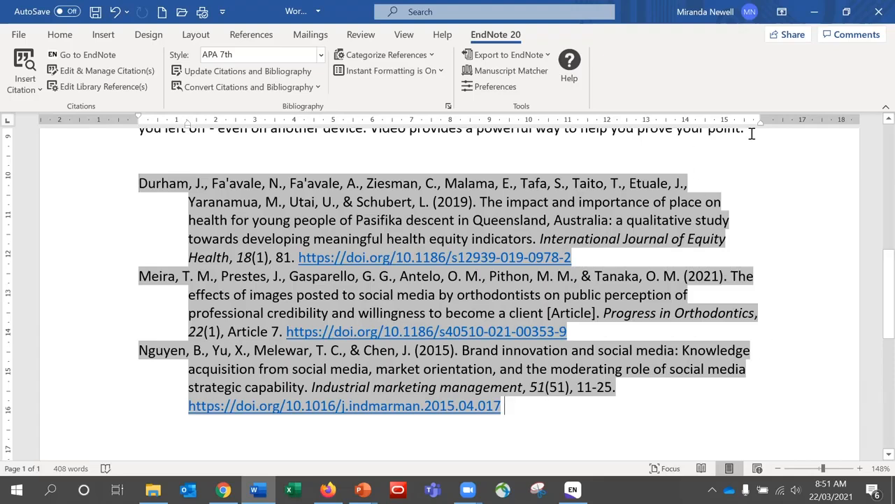
pyautogui.scroll(1, 752, 133)
pyautogui.moveTo(884, 293); pyautogui.dragTo(884, 166)
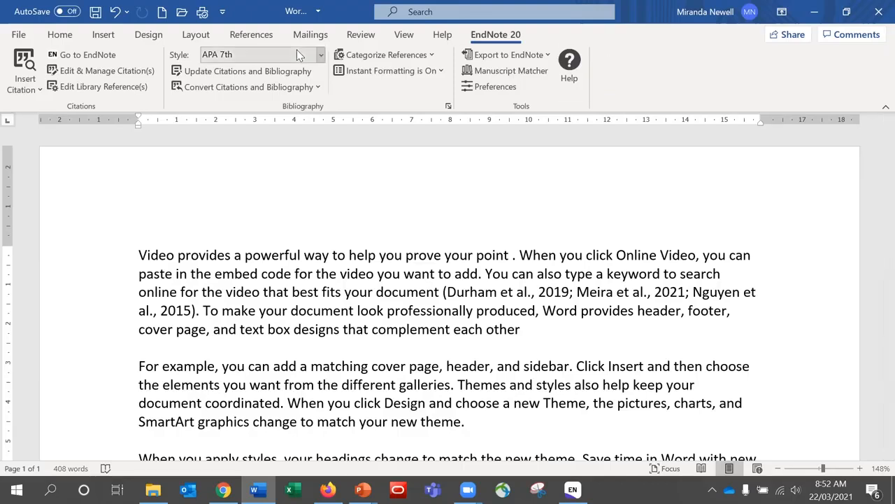
# Save Word and EndNote.docx and convert its citations and bibliography to plain text in a new document copy.
pyautogui.click(95, 12)
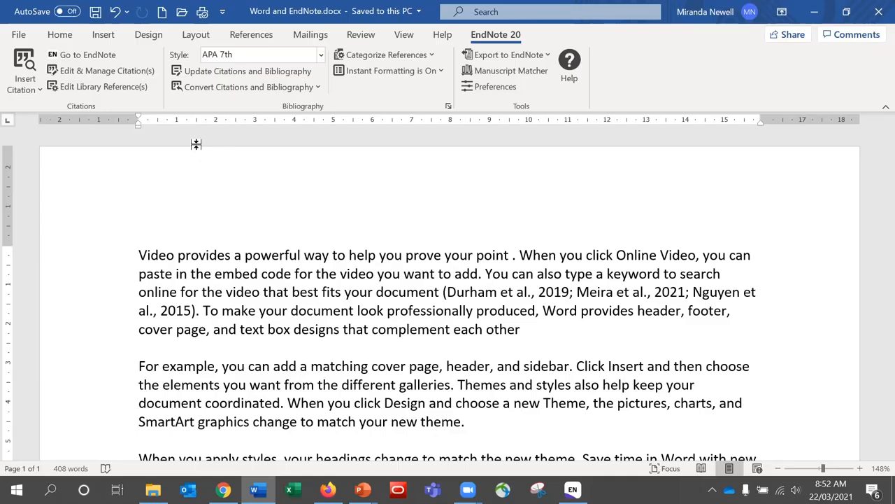
pyautogui.click(319, 87)
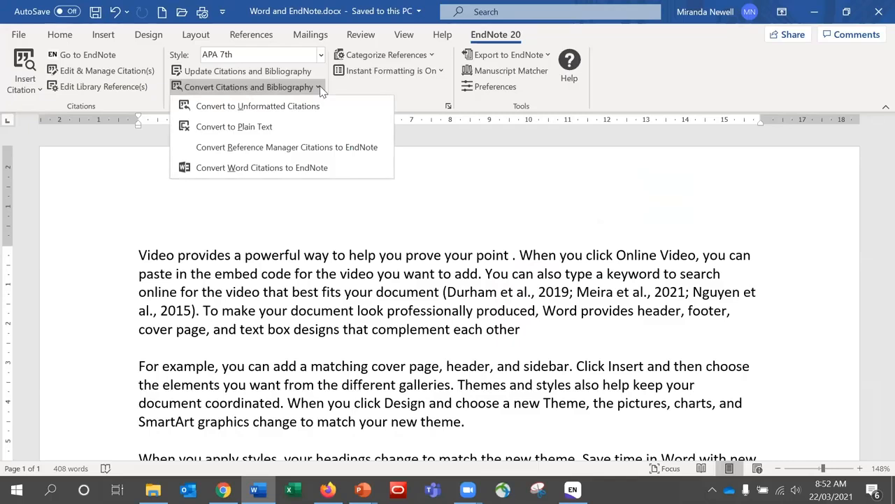
pyautogui.click(295, 126)
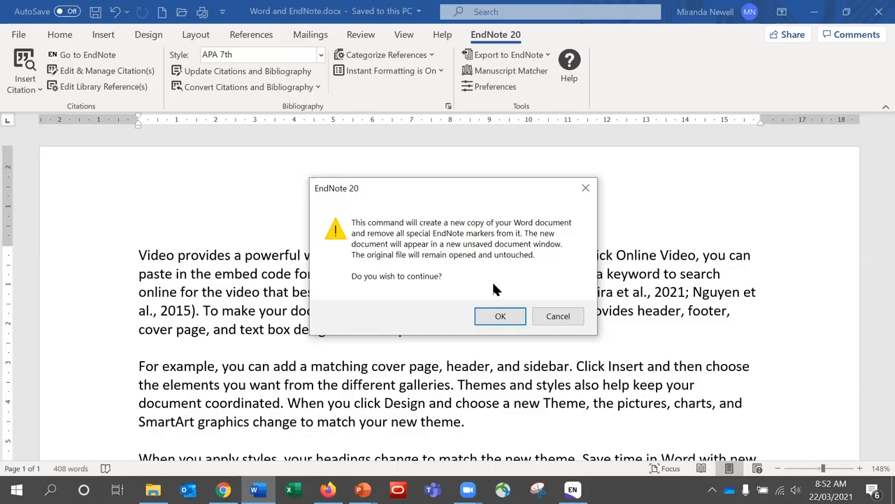
pyautogui.click(501, 319)
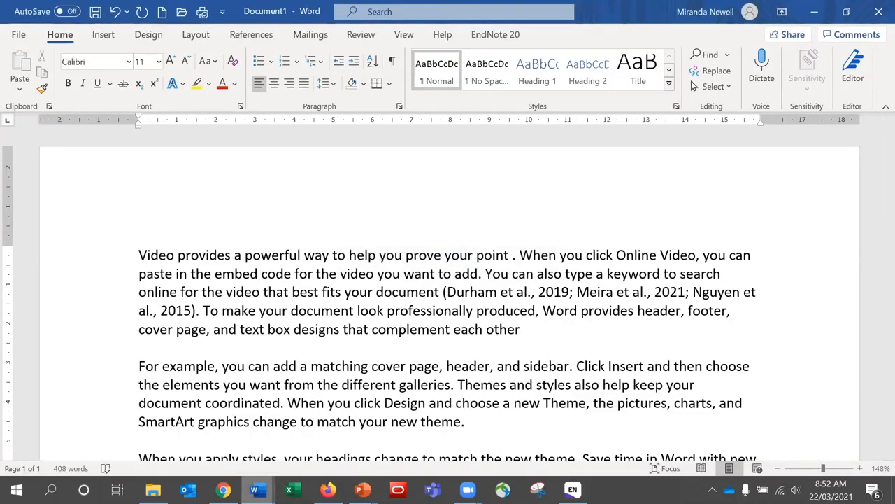
# Compare the original document with the converted copy and check the in-text citations in the copy for field codes.
pyautogui.moveTo(256, 490)
pyautogui.moveTo(215, 453)
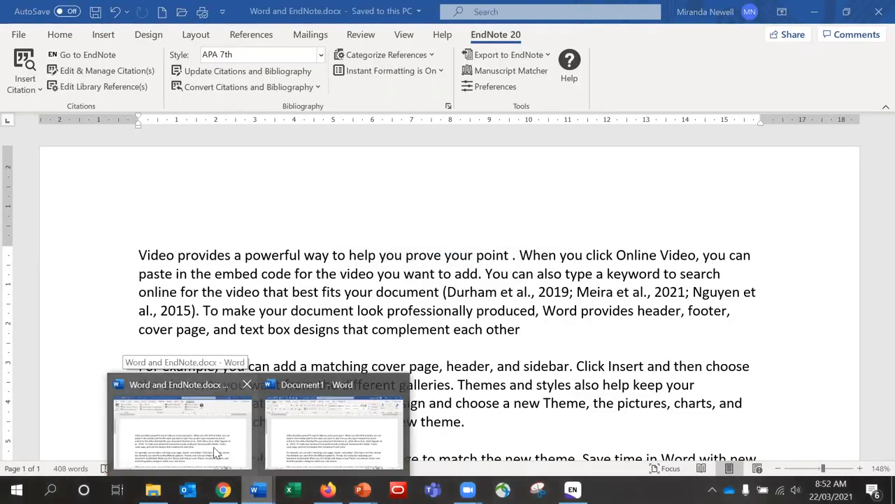
pyautogui.moveTo(316, 442)
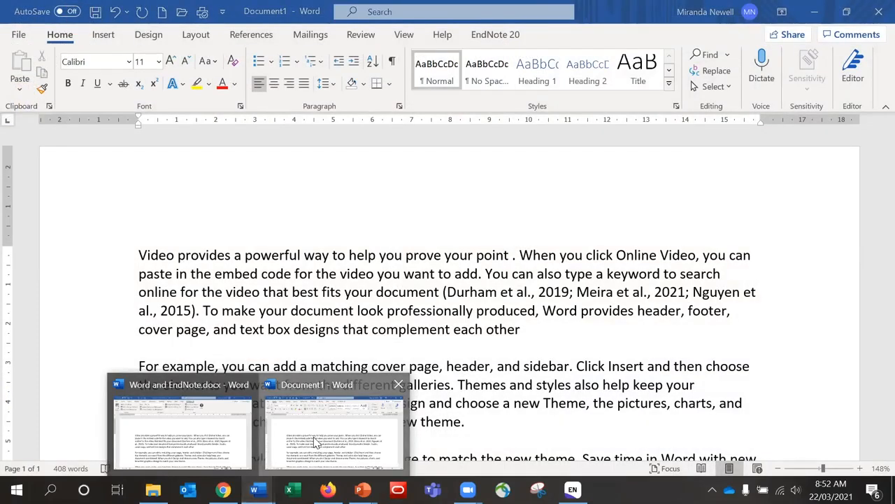
pyautogui.click(316, 442)
pyautogui.click(501, 291)
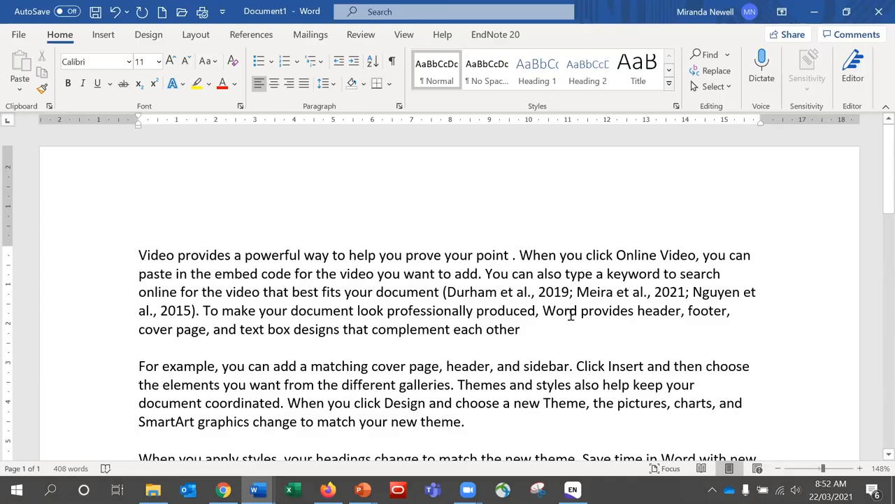
pyautogui.click(640, 292)
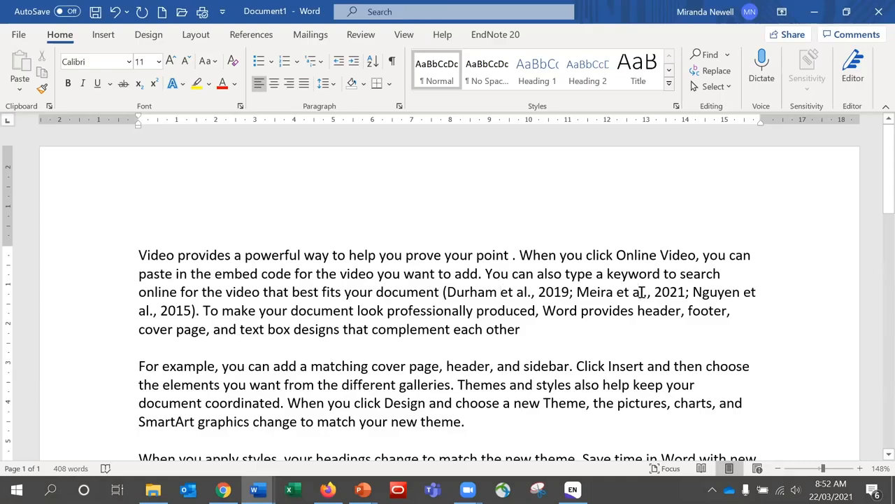
# Save the converted copy as "Word plain text" in the EndNote Getting Started folder on the Desktop.
pyautogui.click(20, 36)
pyautogui.click(54, 225)
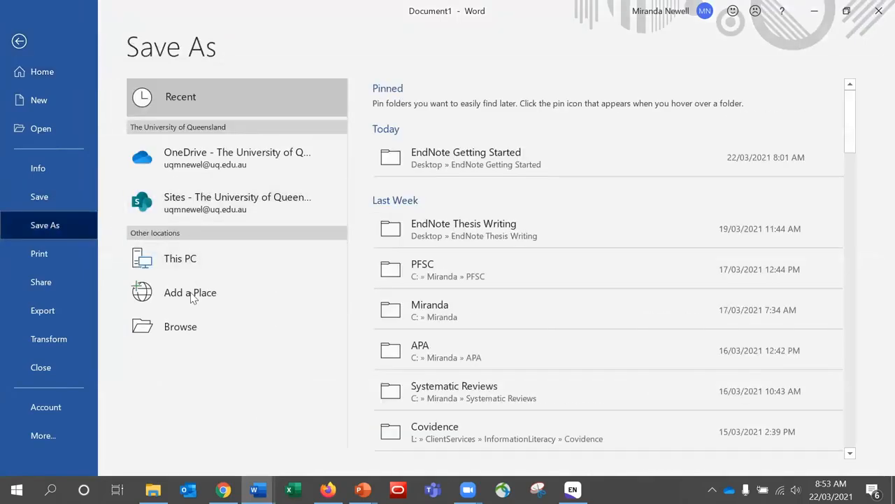
pyautogui.click(186, 329)
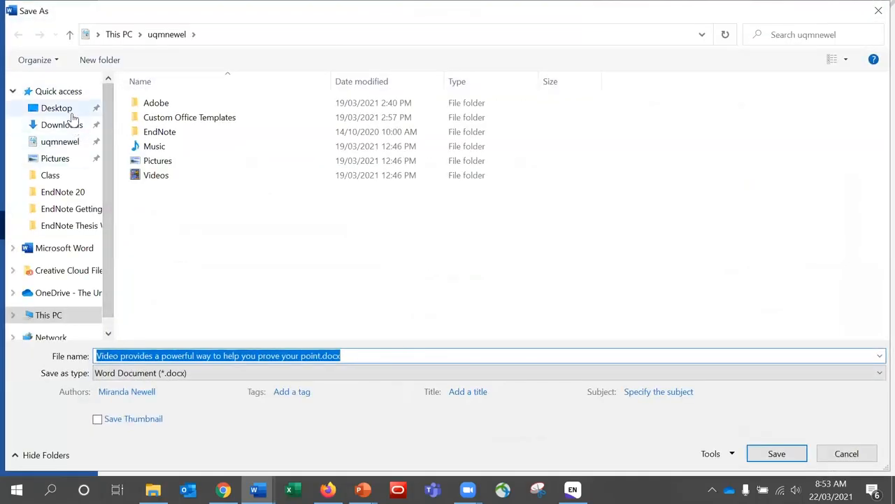
pyautogui.click(74, 110)
pyautogui.doubleClick(190, 118)
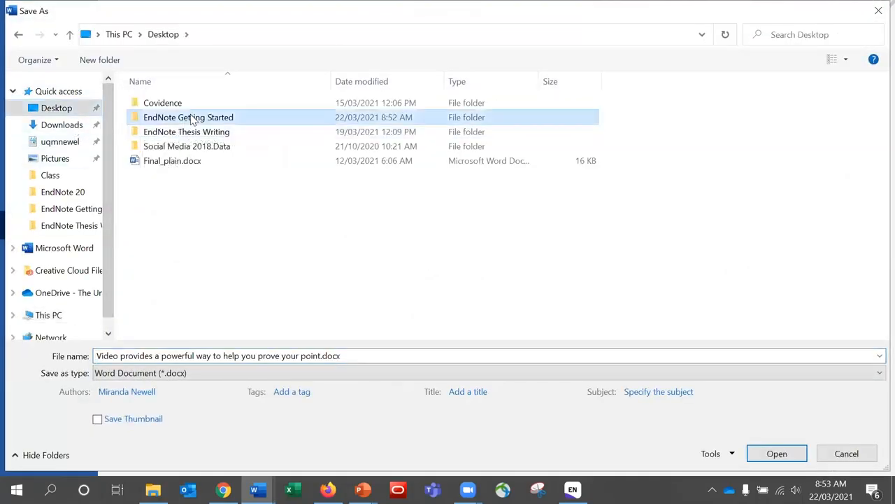
pyautogui.tripleClick(387, 357)
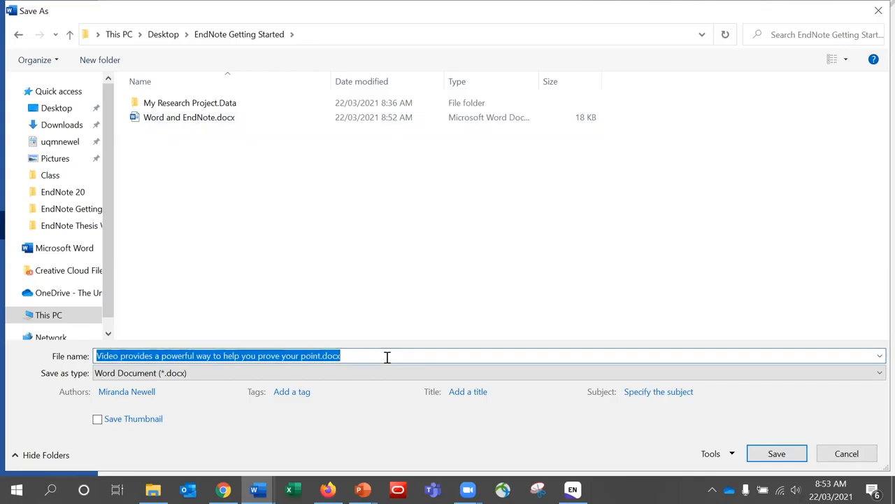
pyautogui.write('Word pl')
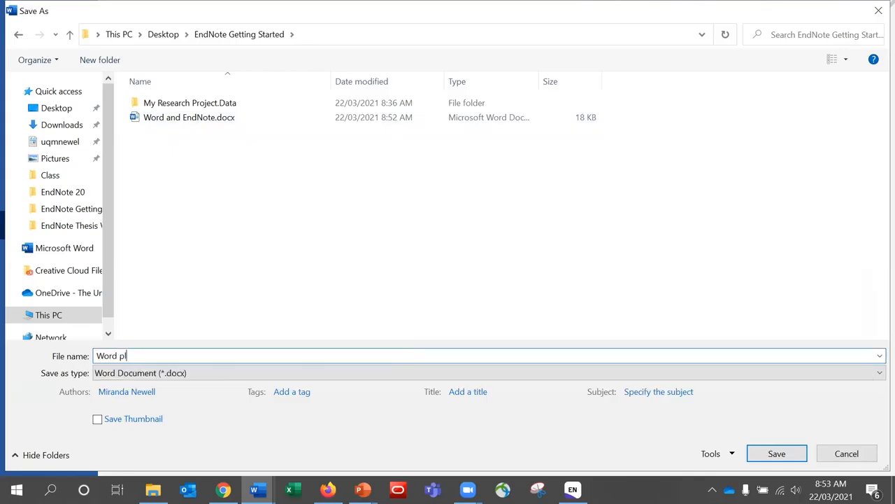
pyautogui.write('ain text')
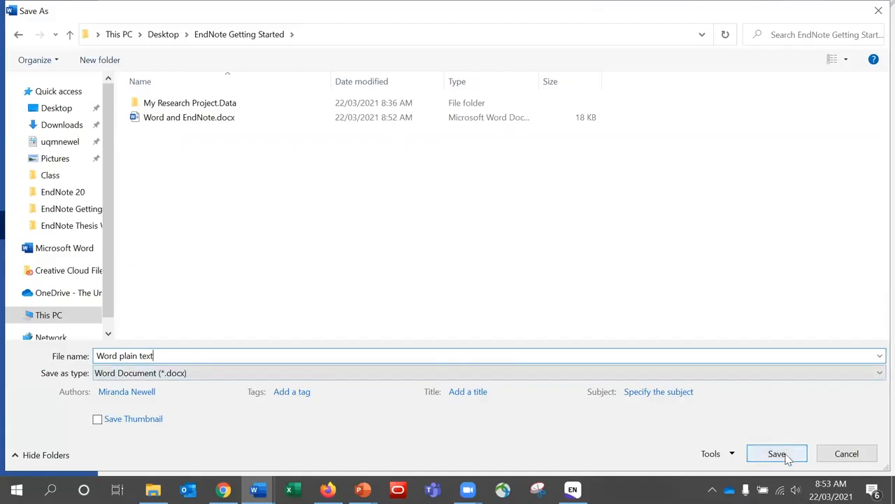
pyautogui.click(777, 453)
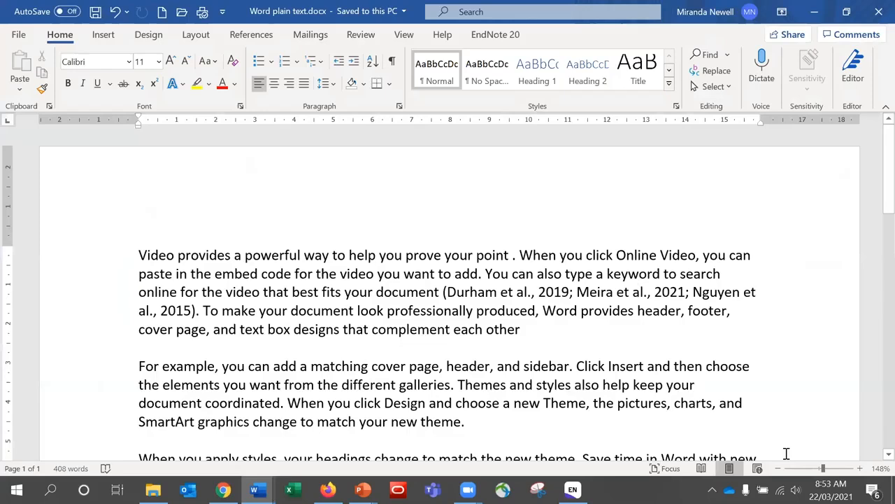
# Examine the in-text citations and the bibliography of the plain text document for remaining EndNote field shading and links.
pyautogui.scroll(-1, 874, 227)
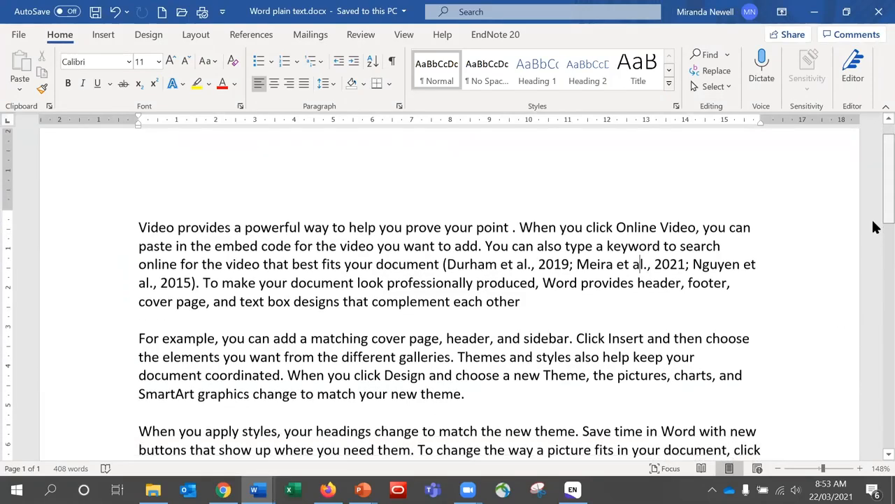
pyautogui.scroll(-7, 874, 227)
pyautogui.scroll(5, 864, 232)
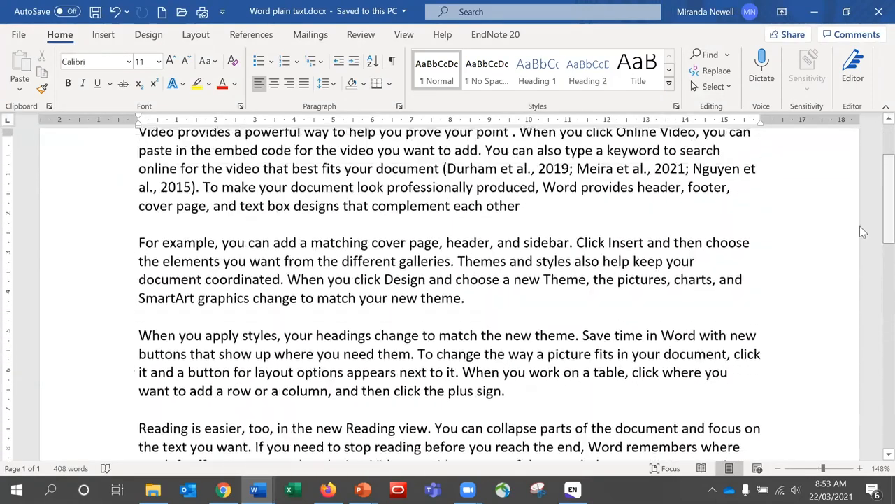
pyautogui.scroll(2, 864, 232)
pyautogui.click(473, 343)
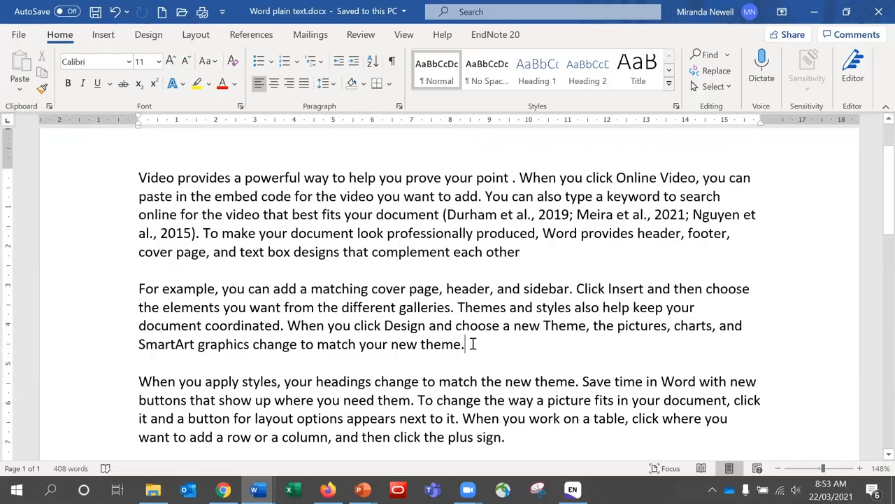
pyautogui.click(477, 215)
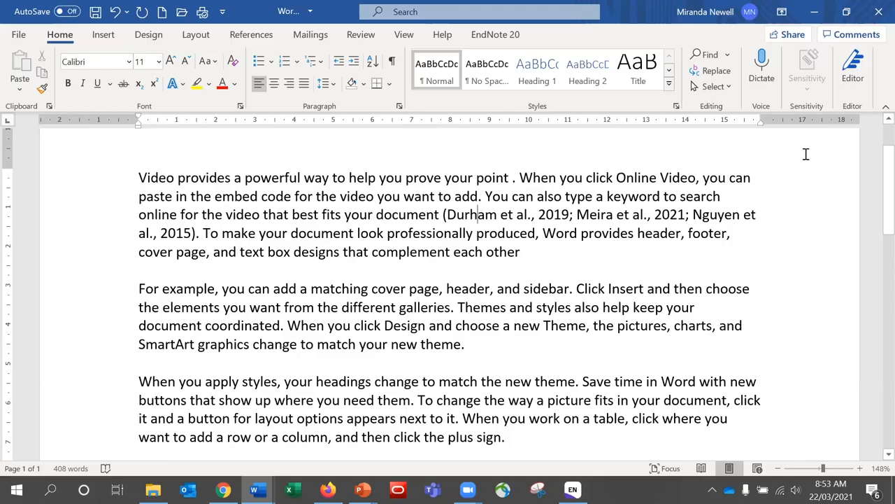
pyautogui.moveTo(873, 175); pyautogui.dragTo(873, 283)
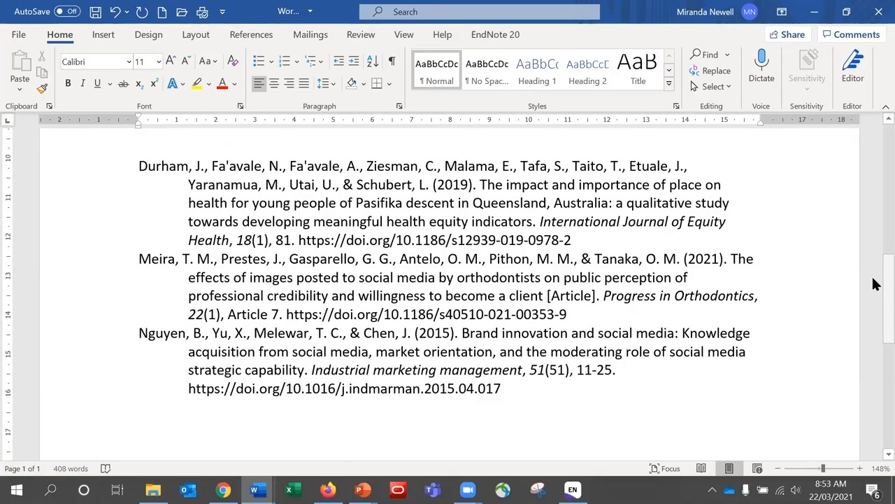
pyautogui.moveTo(873, 284); pyautogui.dragTo(874, 130)
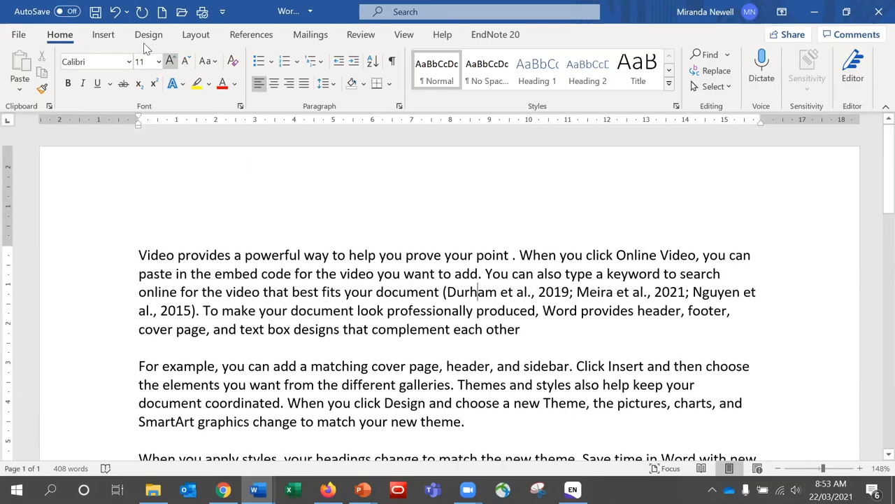
# Save the plain text document and switch to the running PowerPoint slide show.
pyautogui.click(96, 16)
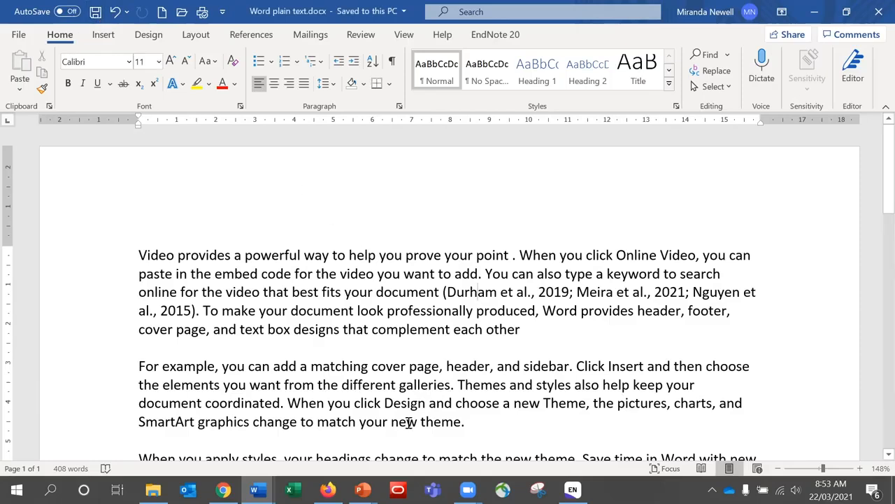
pyautogui.moveTo(362, 488)
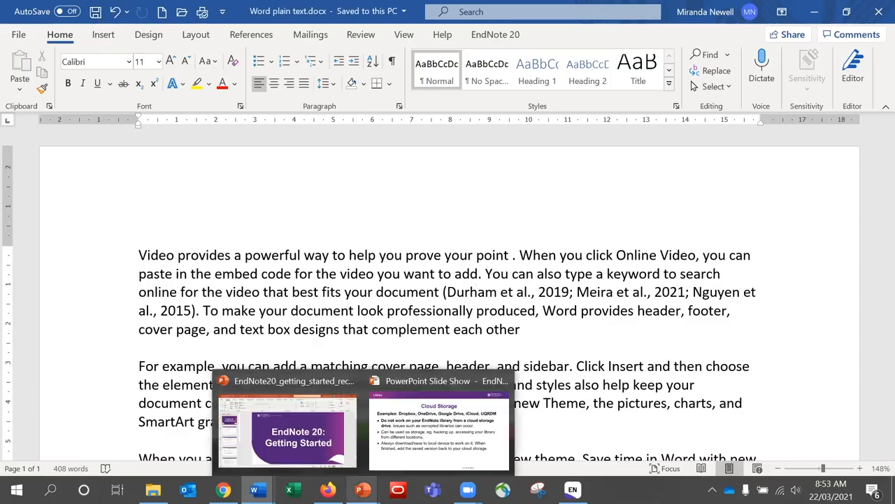
pyautogui.click(429, 444)
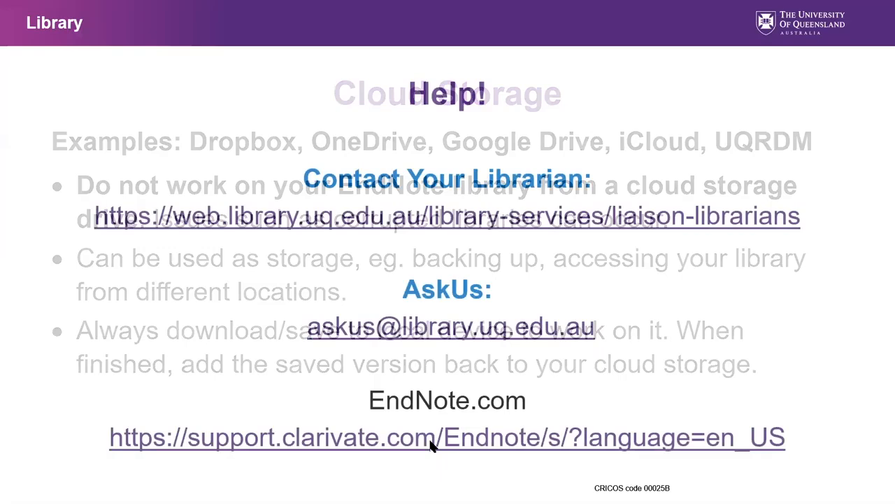